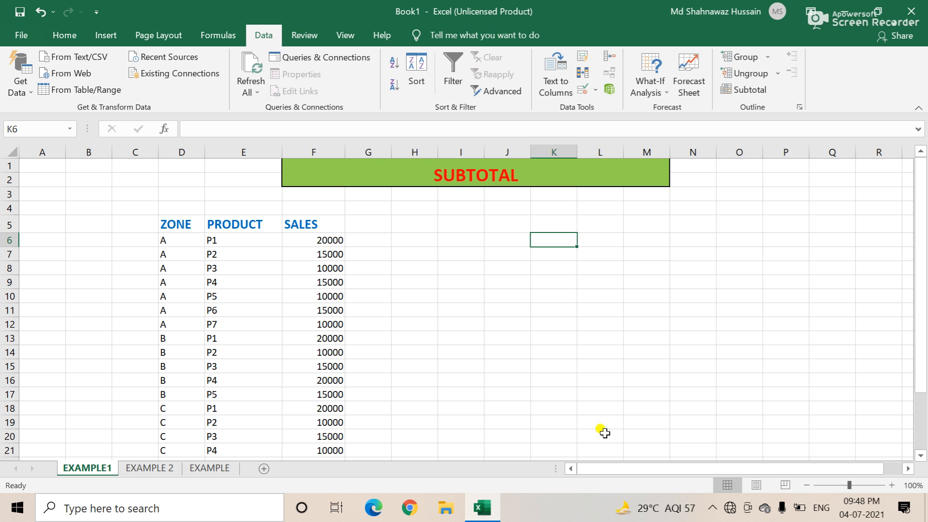
# - Review the ZONE, PRODUCT and SALES table on the EXAMPLE1 sheet from its headers to the last zone D row
pyautogui.scroll(-3, 294, 297)
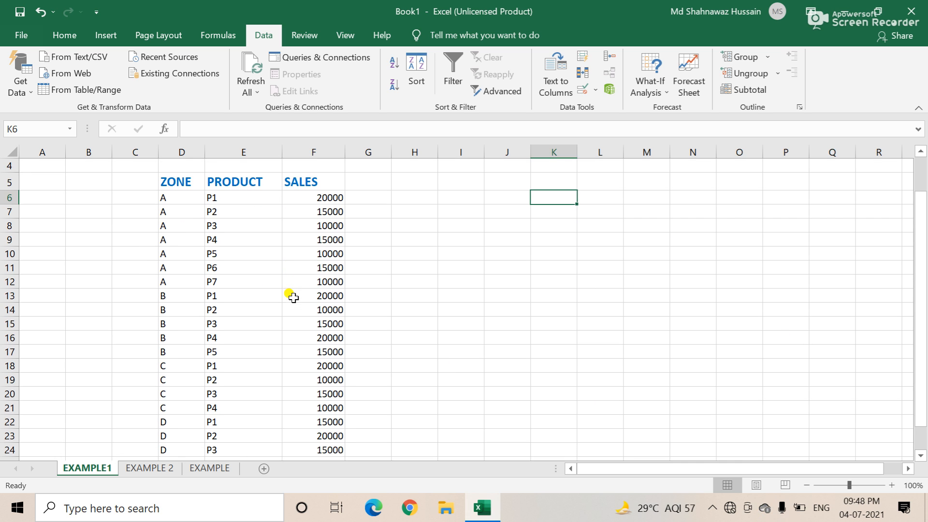
pyautogui.scroll(3, 195, 337)
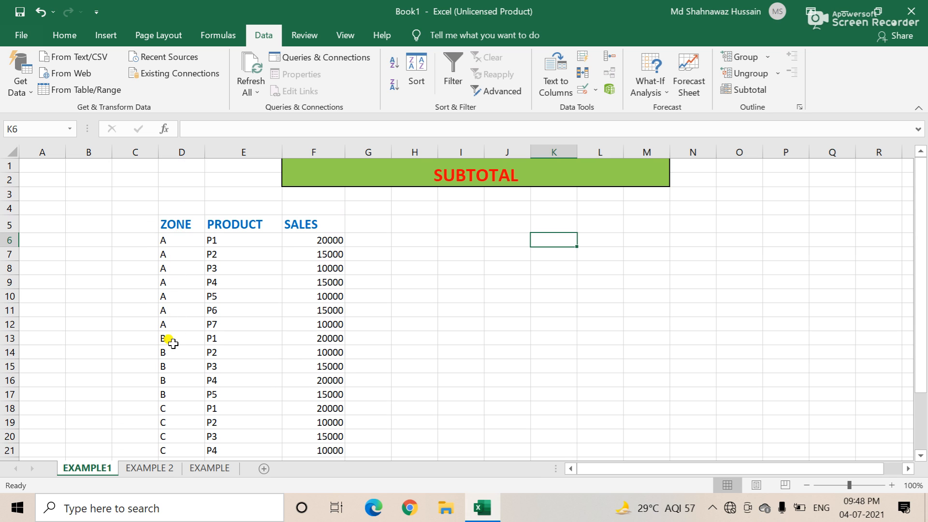
pyautogui.scroll(-1, 170, 348)
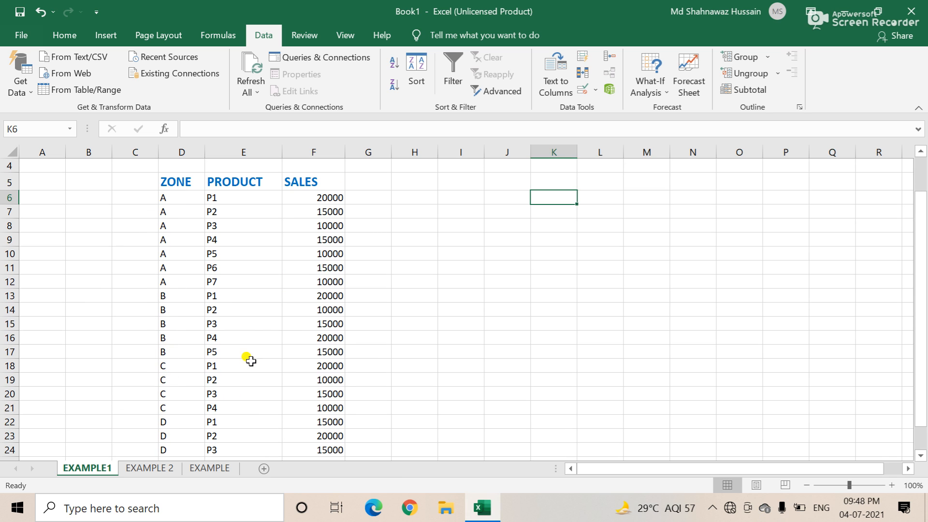
pyautogui.scroll(1, 252, 333)
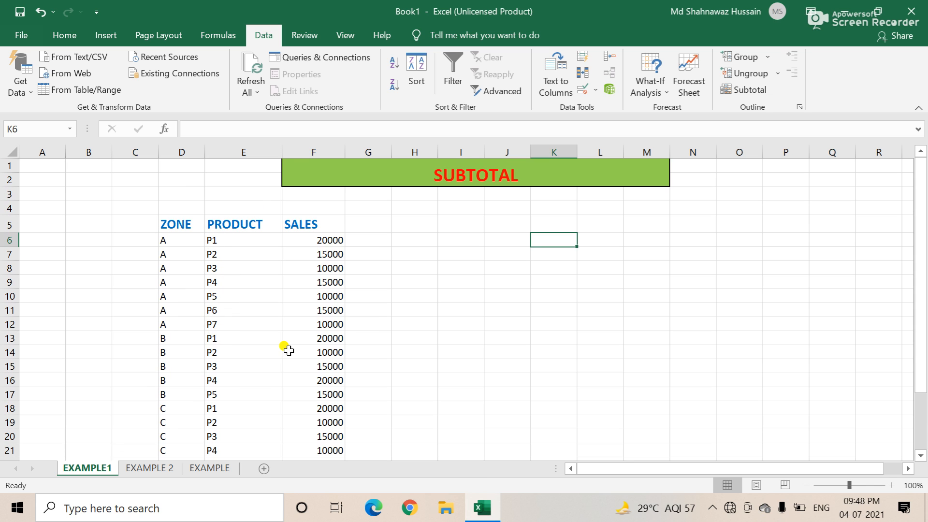
pyautogui.scroll(-2, 286, 348)
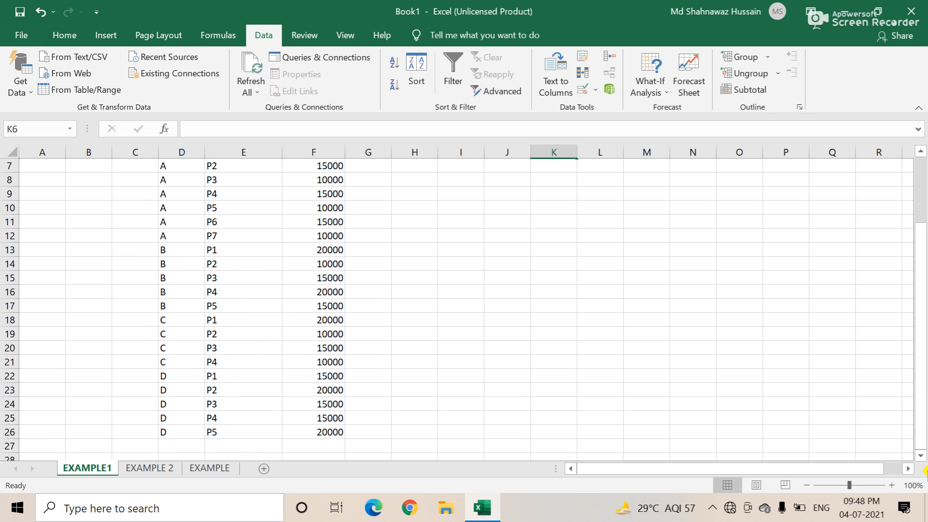
pyautogui.click(856, 486)
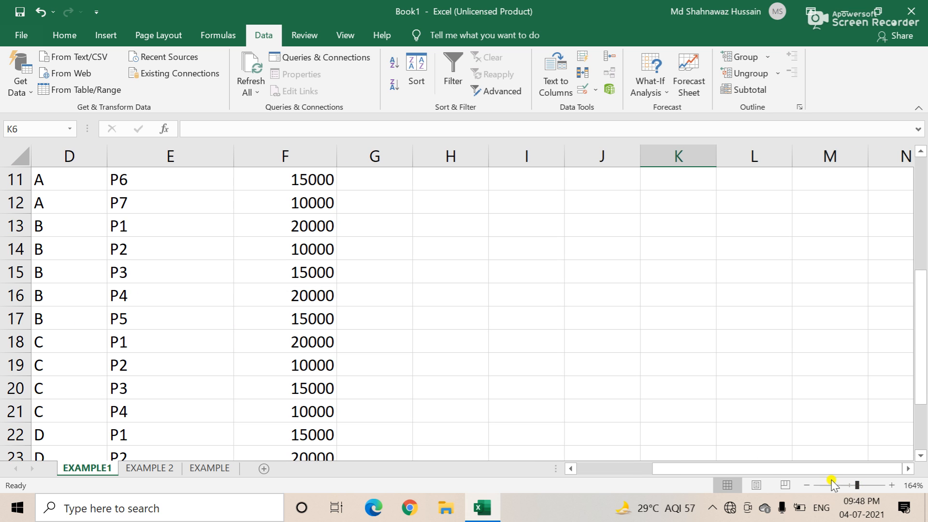
pyautogui.click(846, 486)
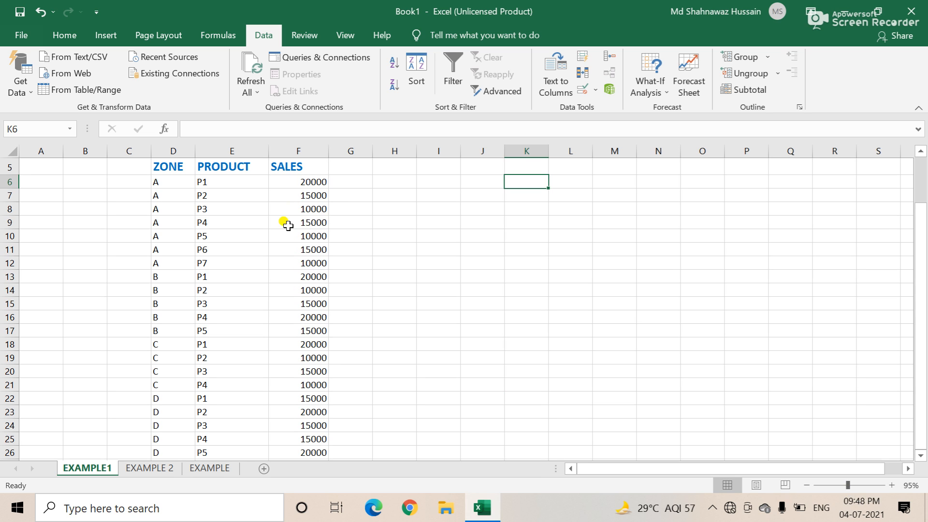
pyautogui.scroll(-1, 314, 266)
pyautogui.scroll(-1, 314, 266)
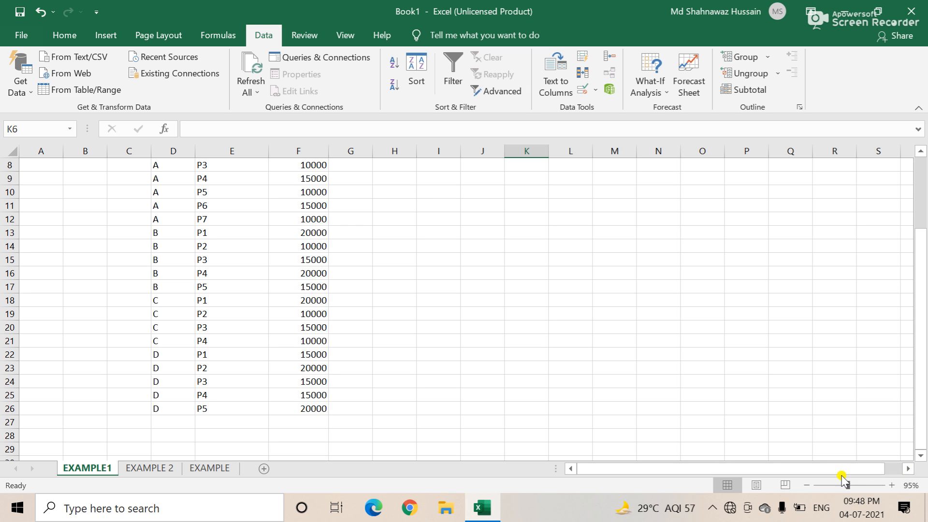
pyautogui.moveTo(847, 485); pyautogui.dragTo(850, 485)
pyautogui.scroll(-2, 547, 359)
pyautogui.scroll(3, 548, 359)
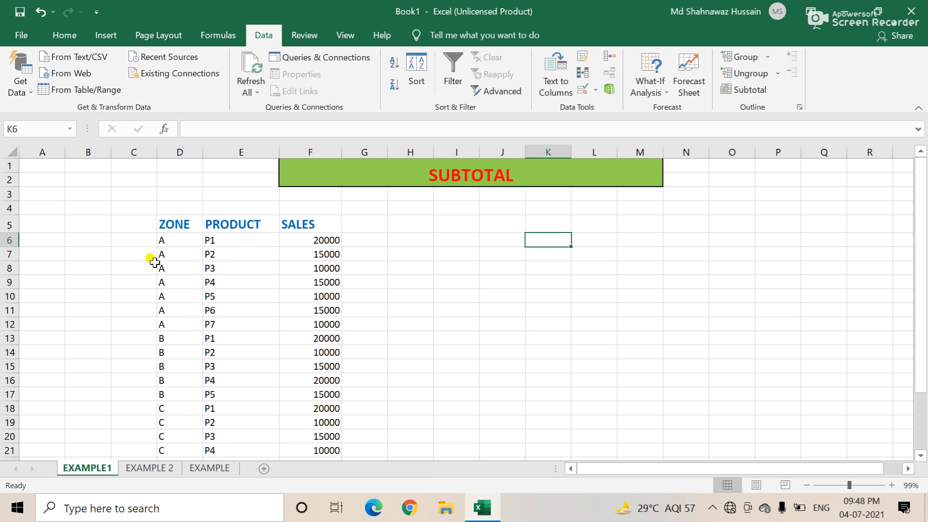
# - Highlight the zone A rows and the zone B rows in turn, and look over the remaining zones
pyautogui.moveTo(164, 238); pyautogui.dragTo(346, 323)
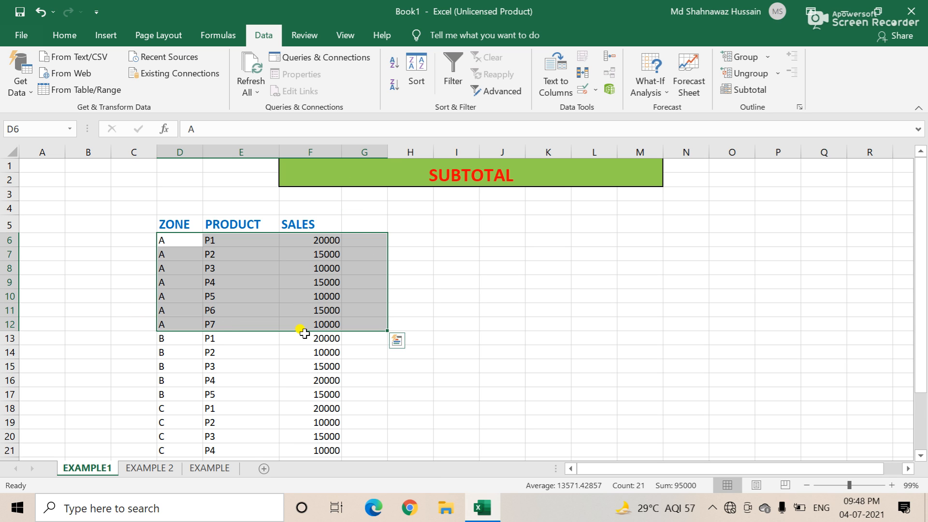
pyautogui.scroll(-1, 358, 360)
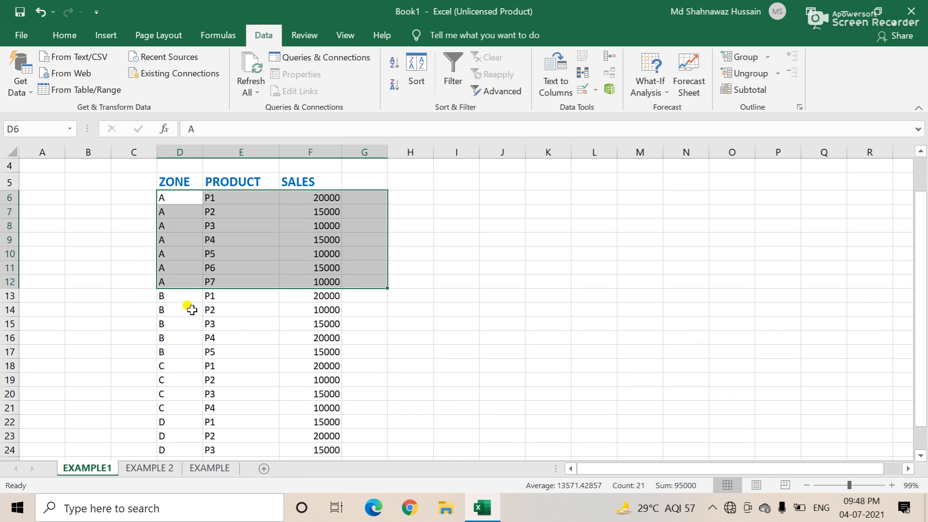
pyautogui.moveTo(162, 294); pyautogui.dragTo(315, 349)
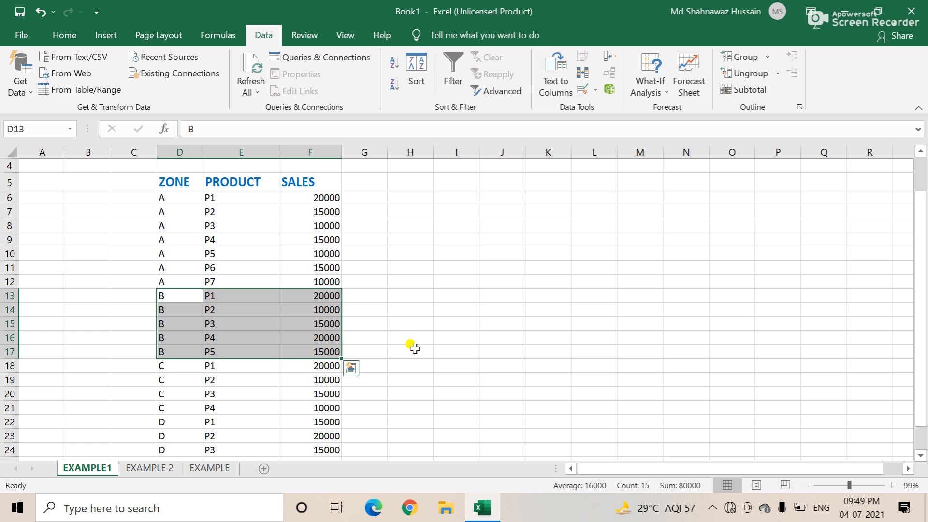
pyautogui.scroll(-1, 418, 344)
pyautogui.scroll(2, 420, 343)
pyautogui.scroll(-6, 419, 343)
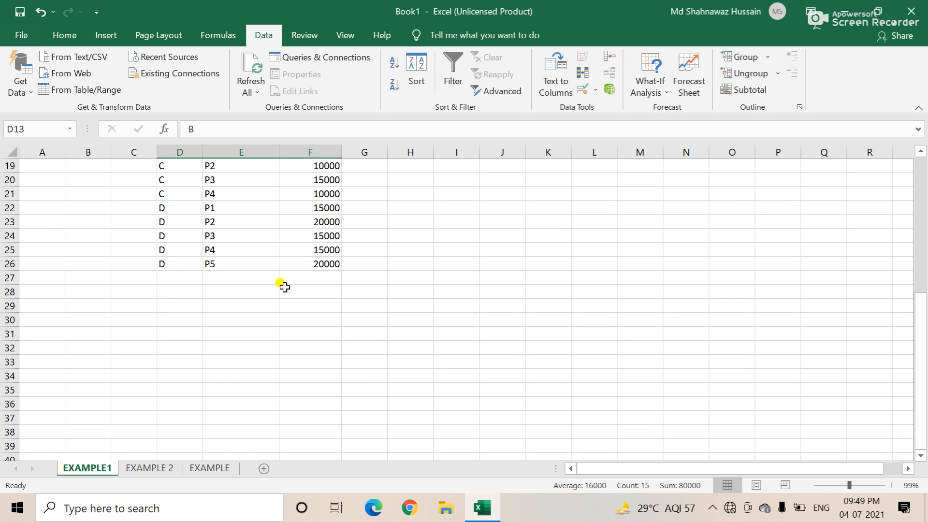
# - Select cell E27, directly below the last entry of the PRODUCT column
pyautogui.click(244, 276)
pyautogui.scroll(6, 338, 345)
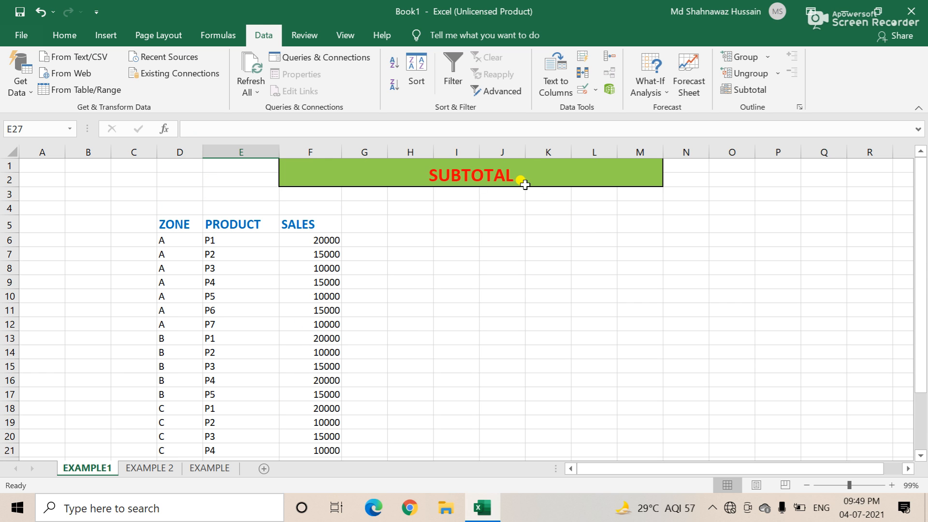
pyautogui.scroll(-3, 503, 318)
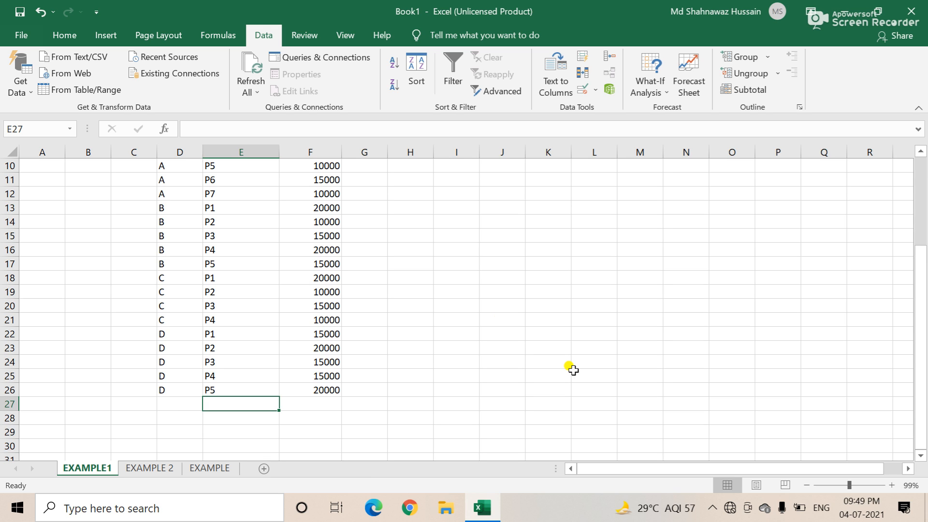
pyautogui.write('=')
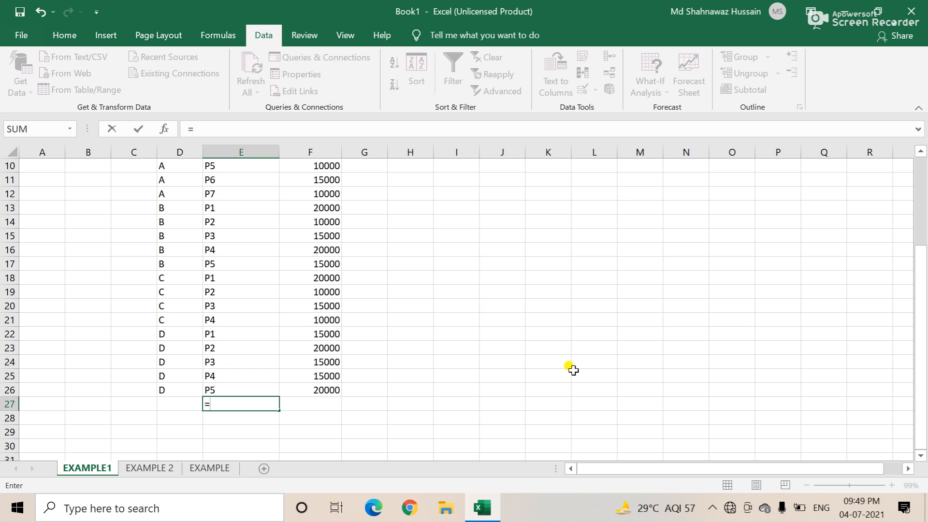
pyautogui.write('SU')
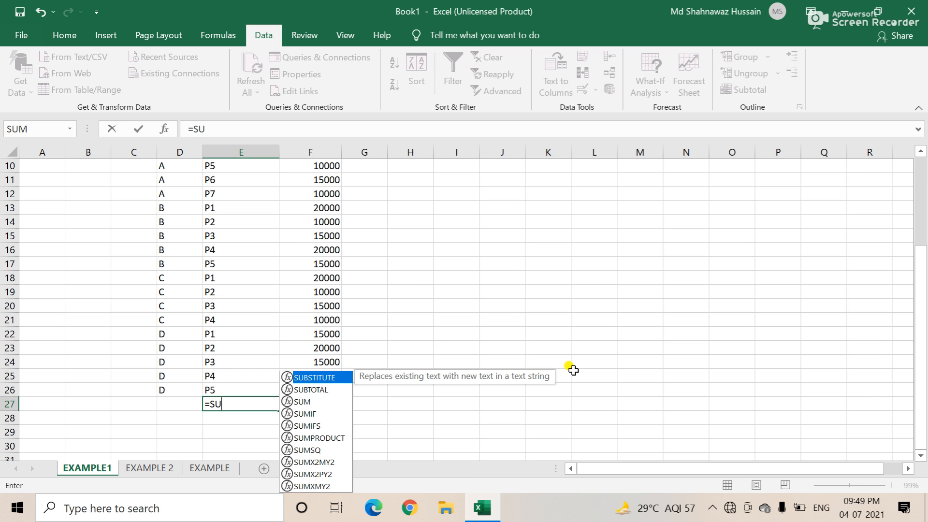
pyautogui.write('B')
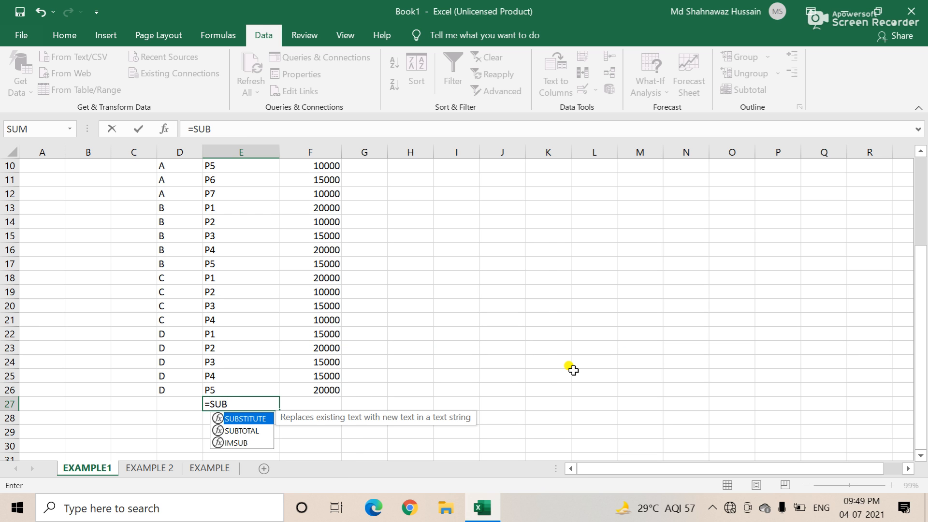
pyautogui.write('TOTAL')
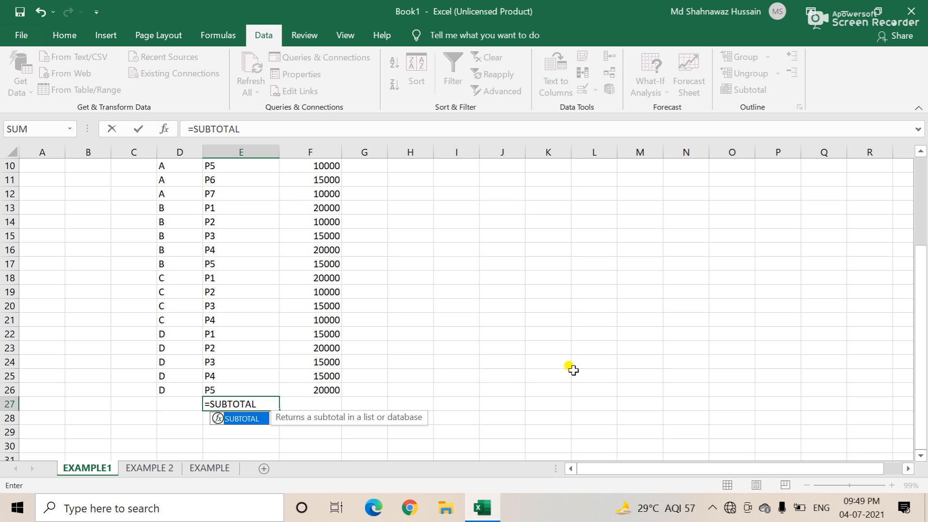
pyautogui.press('BackSpace')
pyautogui.press('BackSpace')
pyautogui.press('BackSpace')
pyautogui.press('BackSpace')
pyautogui.press('BackSpace')
pyautogui.press('BackSpace')
pyautogui.press('BackSpace')
pyautogui.press('BackSpace')
pyautogui.press('BackSpace')
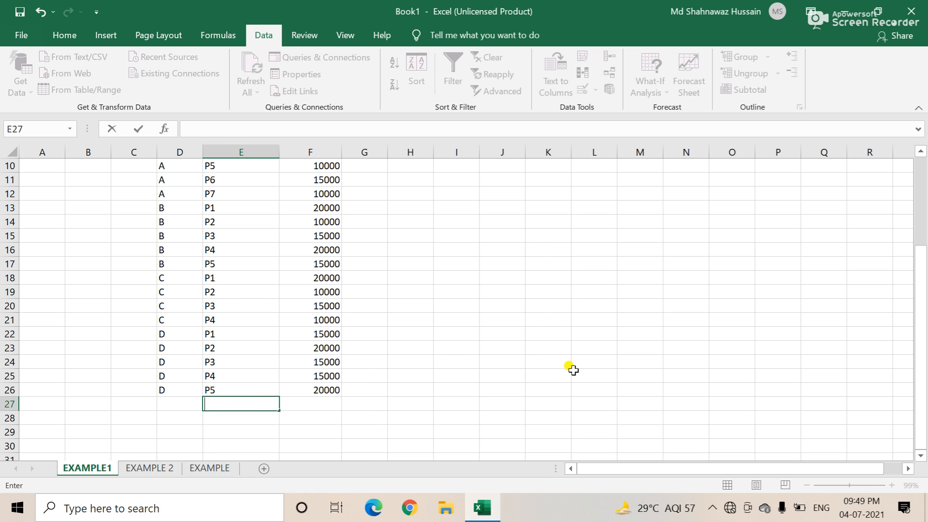
# - Begin a formula in cell E27 with =SUBTOTAL( so the function number can be chosen
pyautogui.write('=SU')
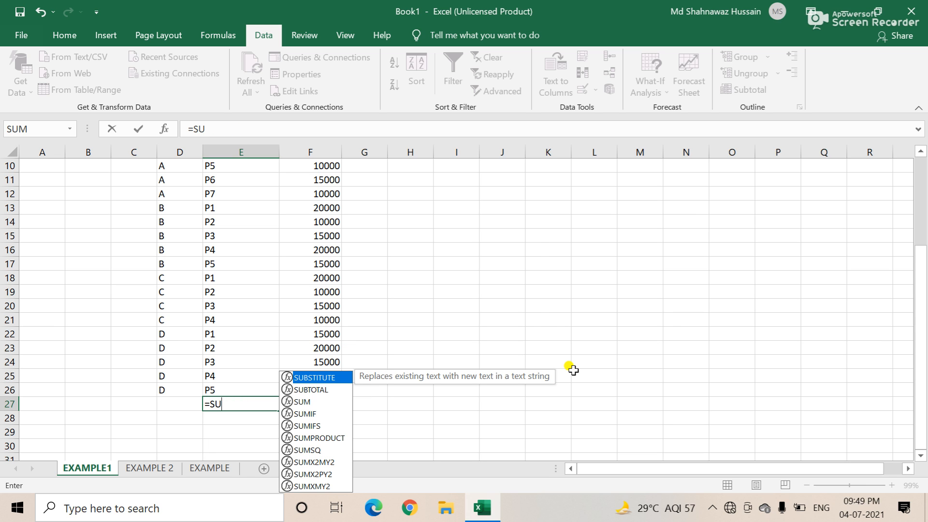
pyautogui.write('B')
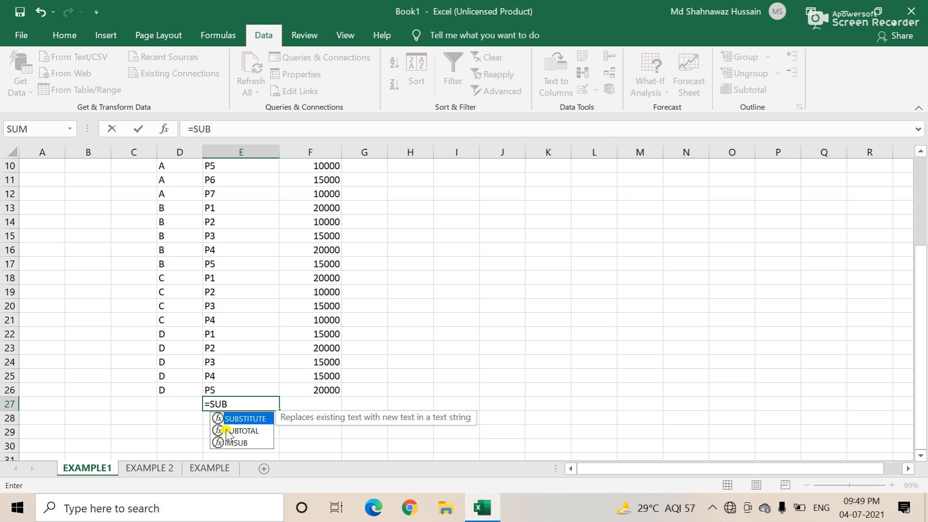
pyautogui.click(241, 430)
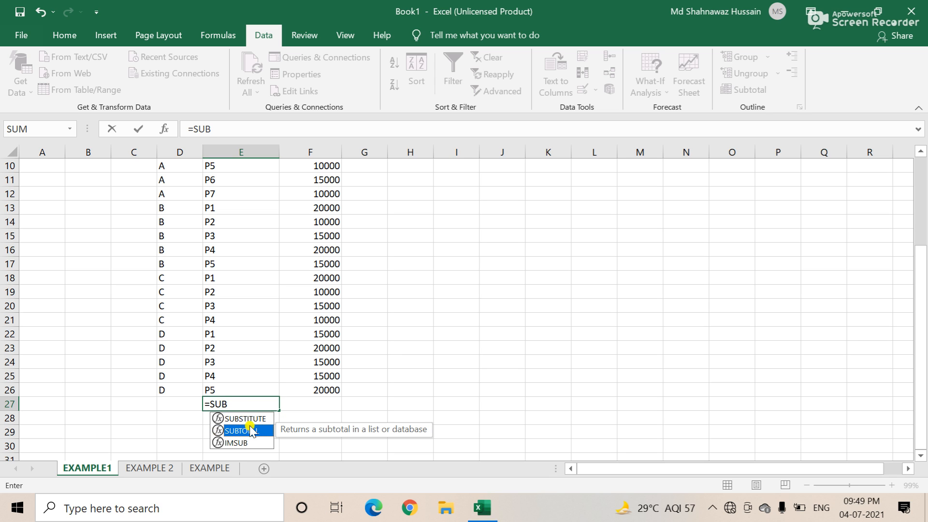
pyautogui.click(235, 403)
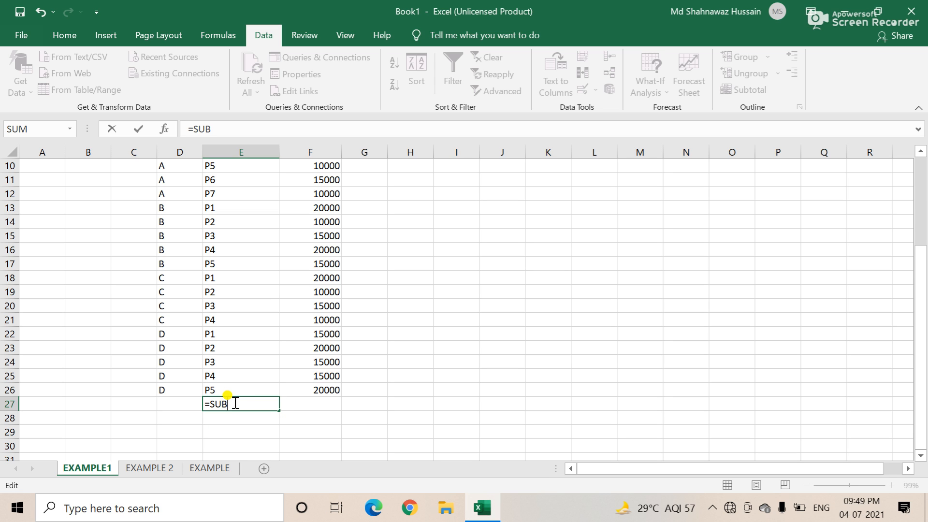
pyautogui.write('TOTA')
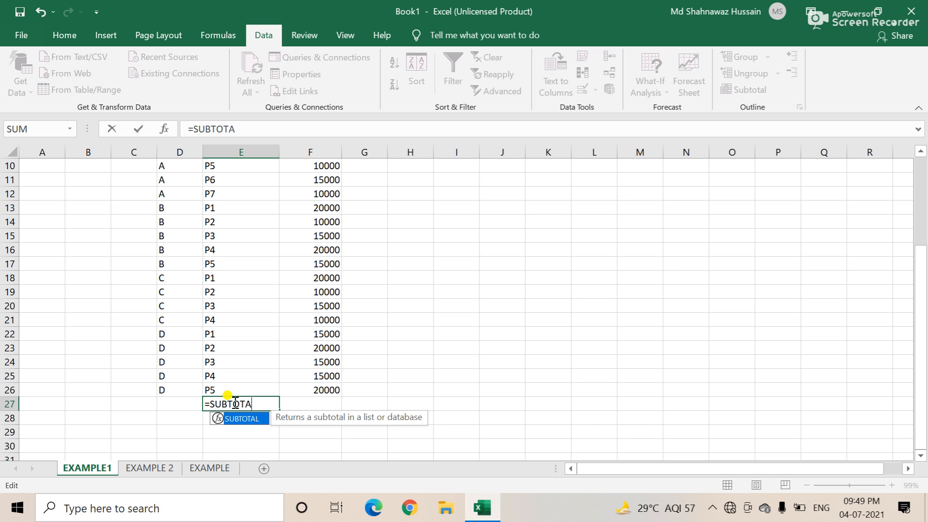
pyautogui.write('L(')
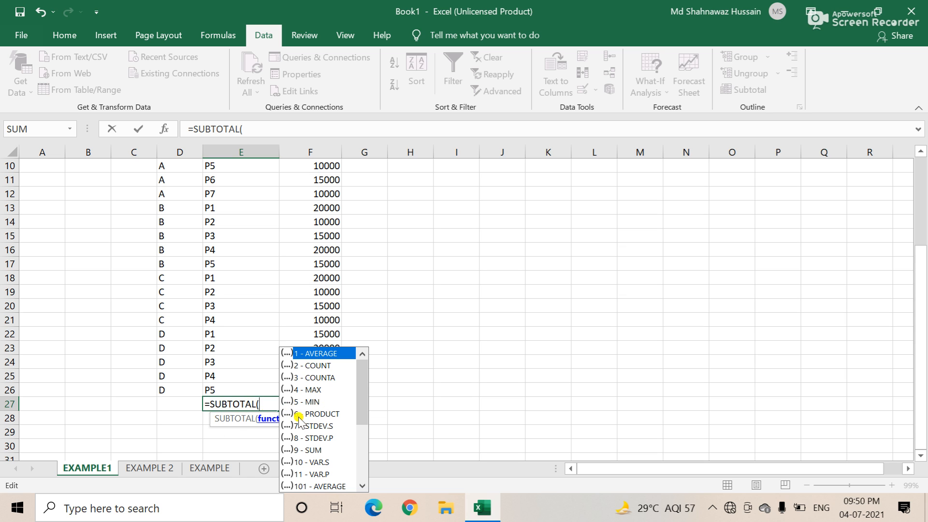
# - Browse the function numbers offered for SUBTOTAL, try 9 - SUM as the first argument and remove it again
pyautogui.moveTo(363, 367)
pyautogui.mouseDown()
pyautogui.moveTo(364, 437)
pyautogui.moveTo(363, 375)
pyautogui.mouseUp()
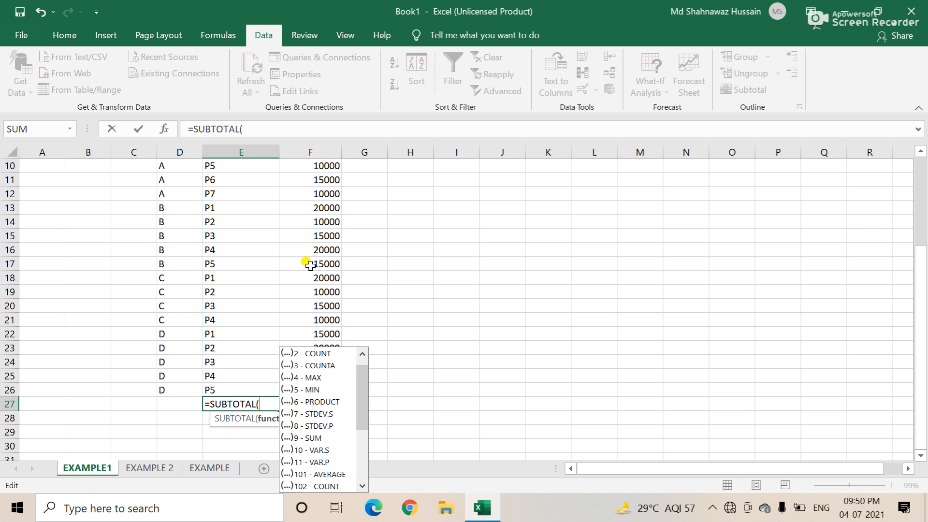
pyautogui.scroll(1, 310, 406)
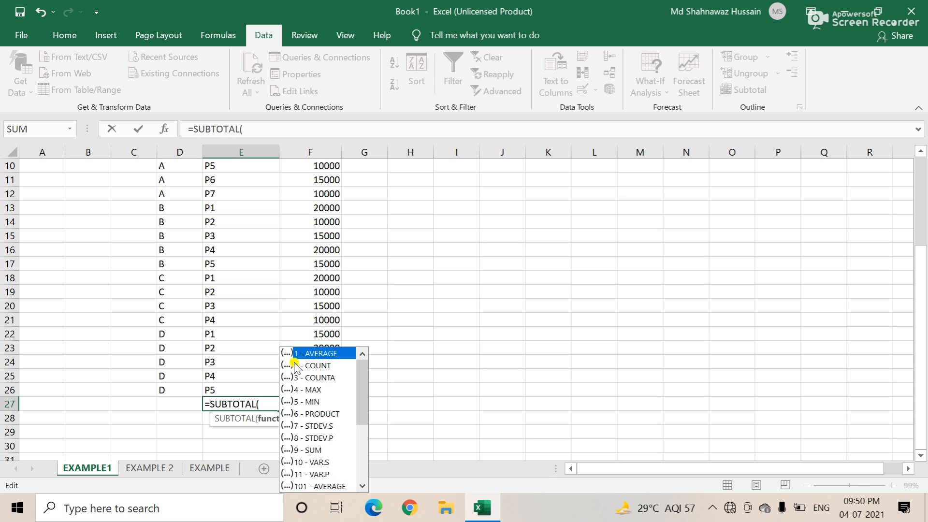
pyautogui.scroll(-3, 300, 475)
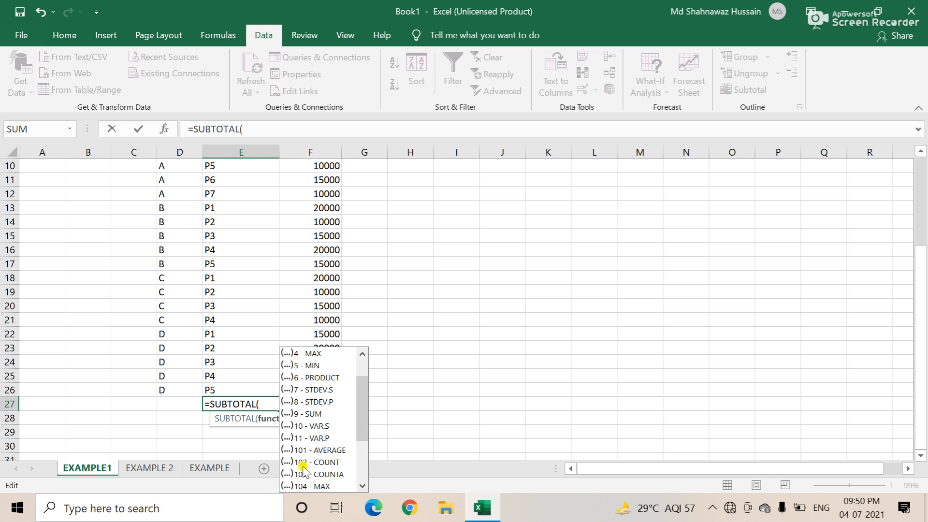
pyautogui.scroll(3, 308, 476)
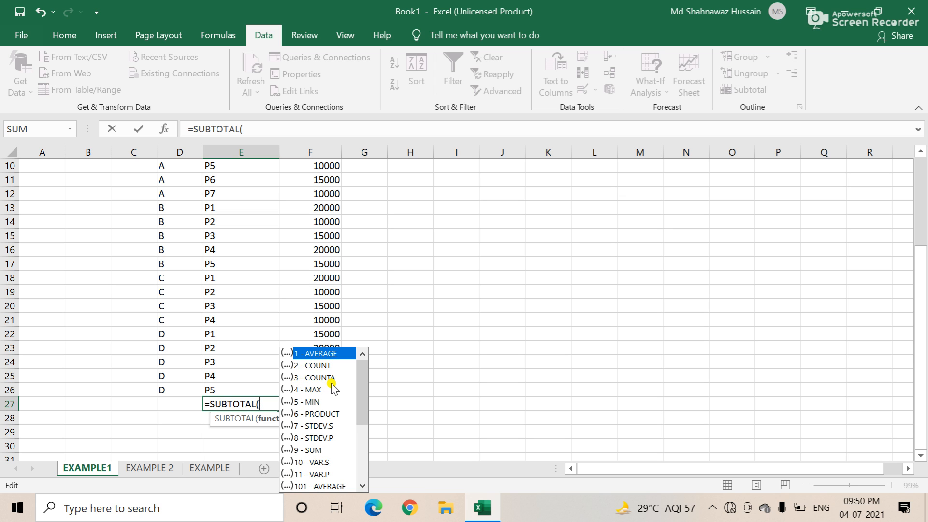
pyautogui.scroll(2, 343, 236)
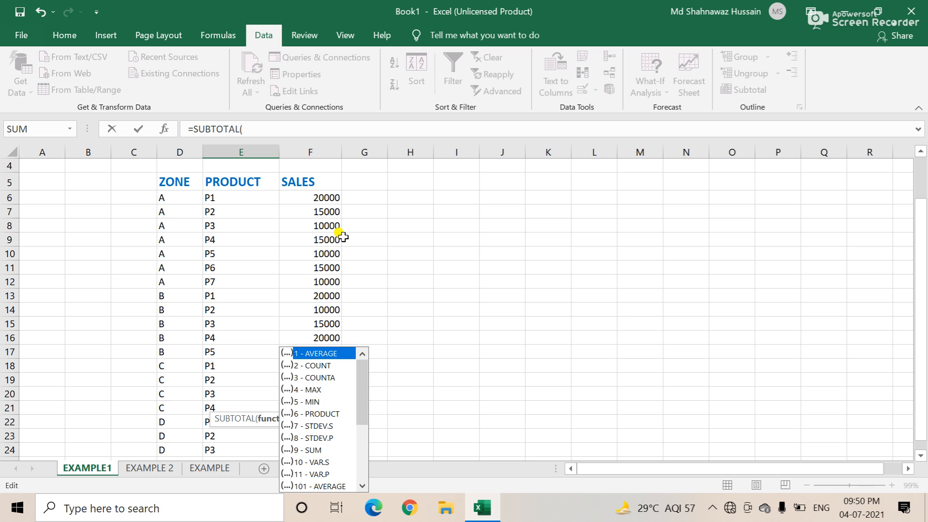
pyautogui.scroll(-2, 414, 242)
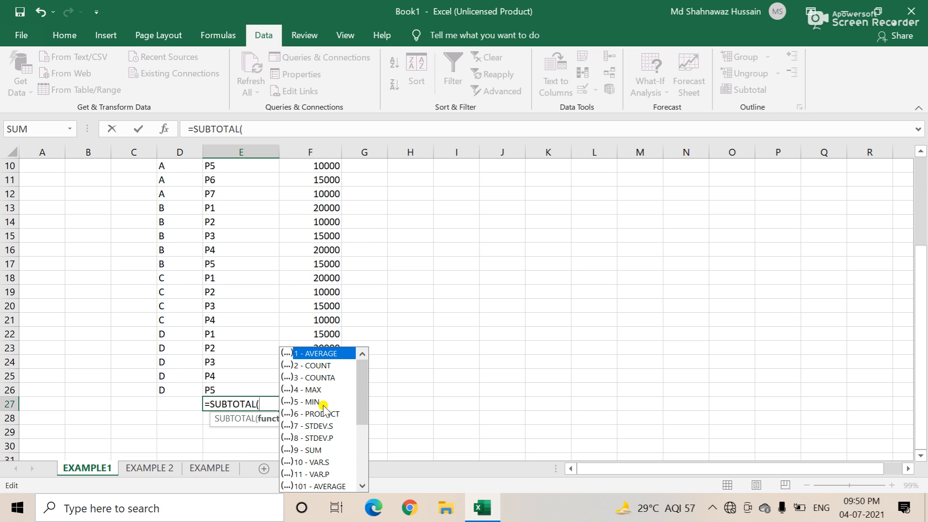
pyautogui.scroll(-2, 323, 408)
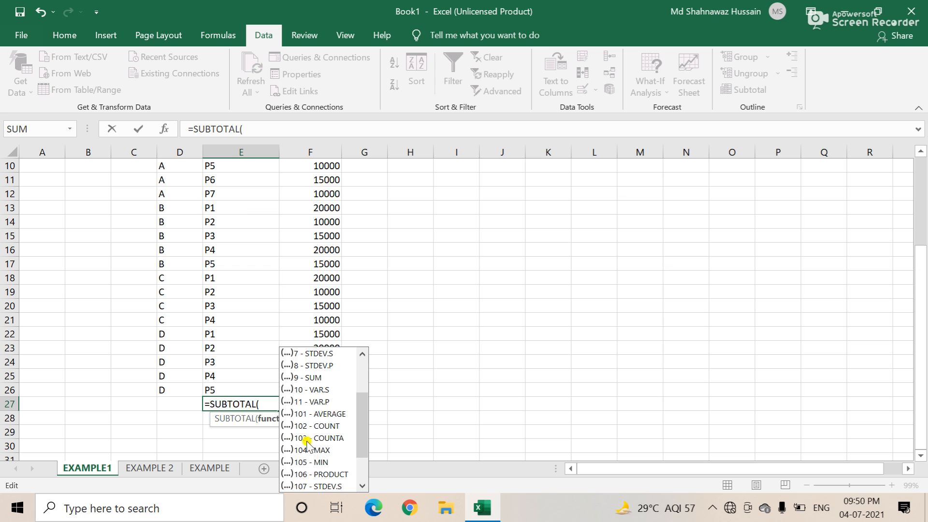
pyautogui.doubleClick(295, 377)
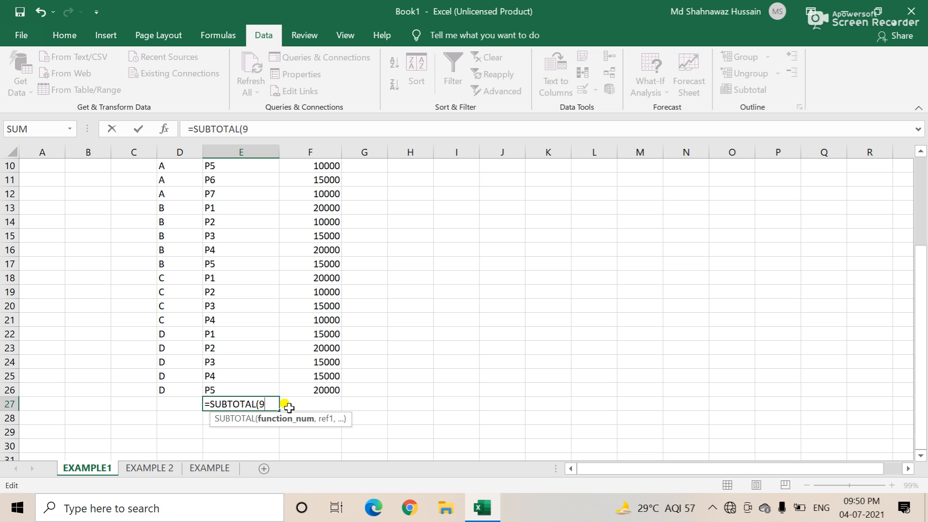
pyautogui.press('BackSpace')
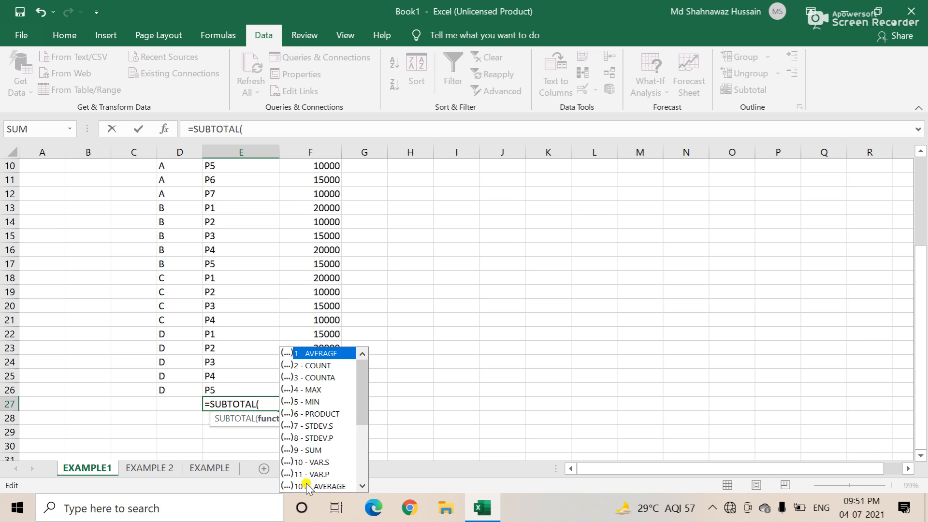
# - Complete the SUBTOTAL formula in E27 with function 9 - SUM and the sales range F6:F26
pyautogui.doubleClick(310, 450)
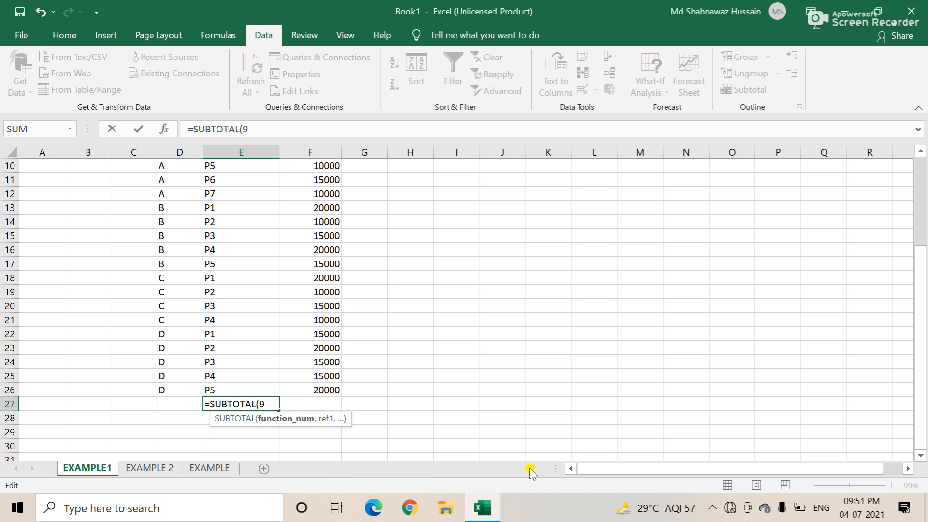
pyautogui.write(',')
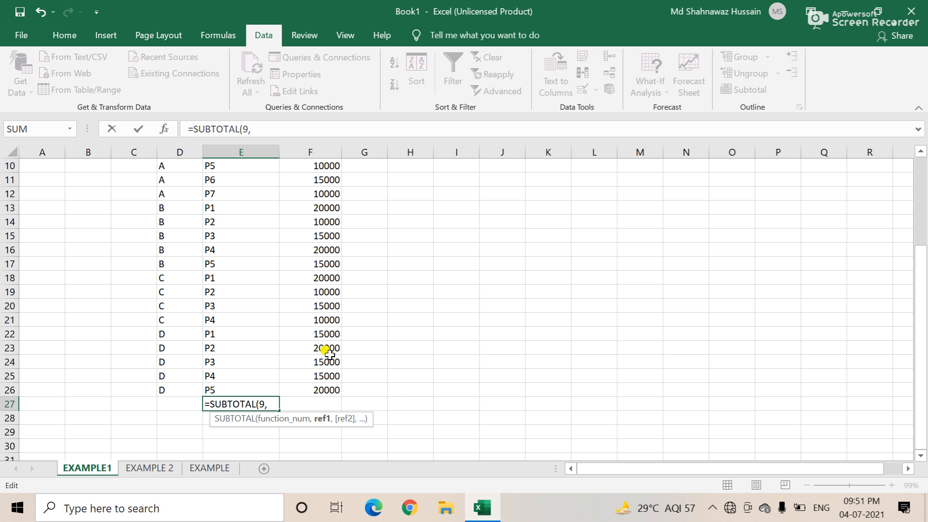
pyautogui.scroll(2, 343, 377)
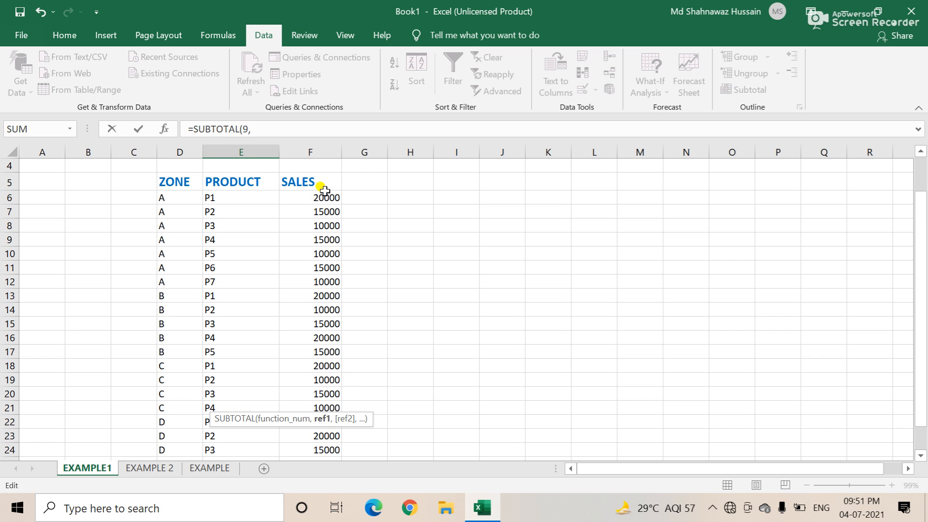
pyautogui.moveTo(324, 193); pyautogui.dragTo(337, 429)
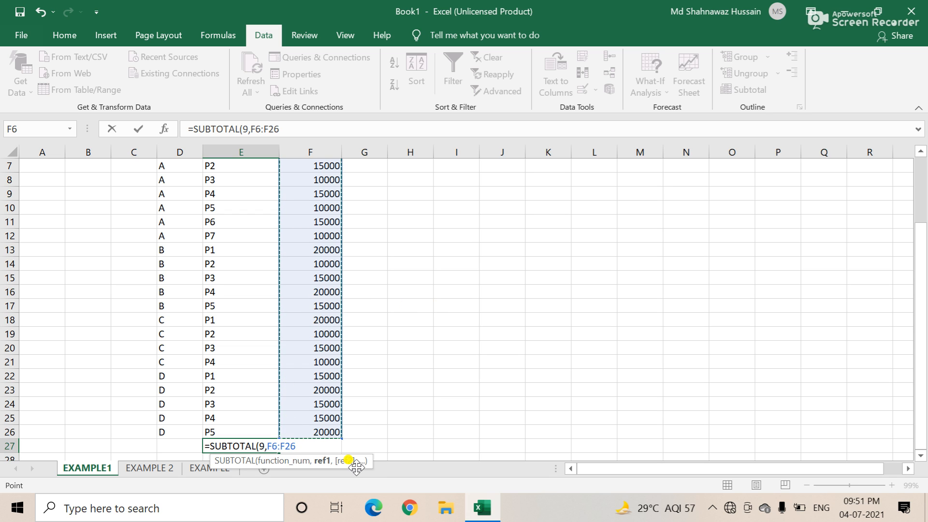
pyautogui.write(')')
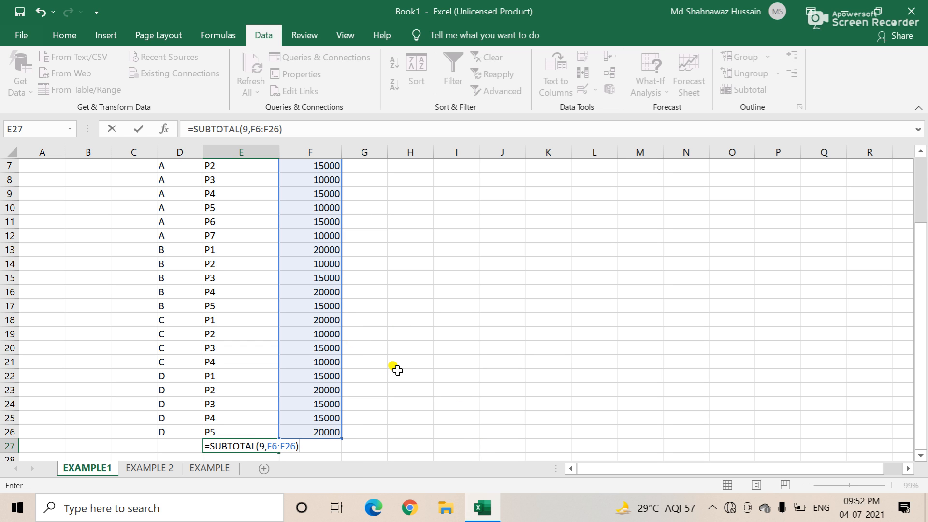
pyautogui.press('Return')
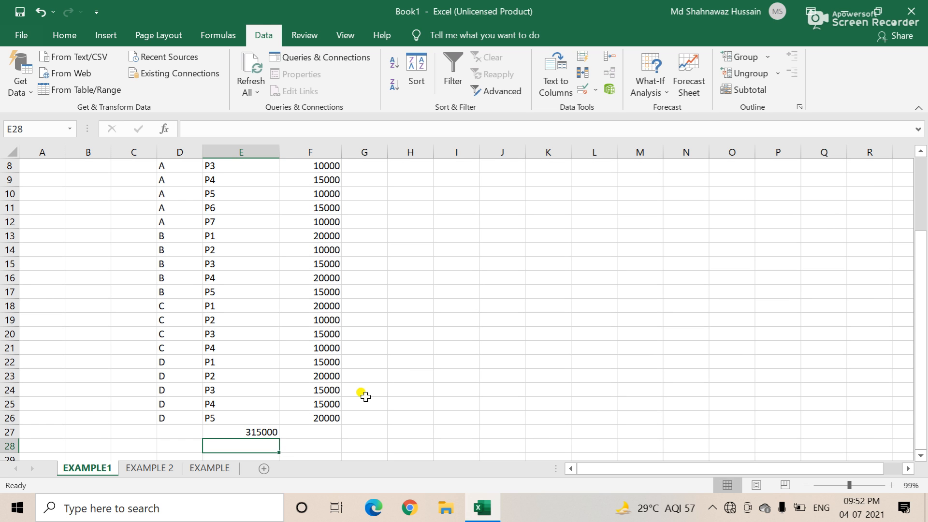
# - Move the subtotal formula from E27 to F27 and insert a blank row above it
pyautogui.click(244, 432)
pyautogui.moveTo(244, 432); pyautogui.dragTo(302, 435)
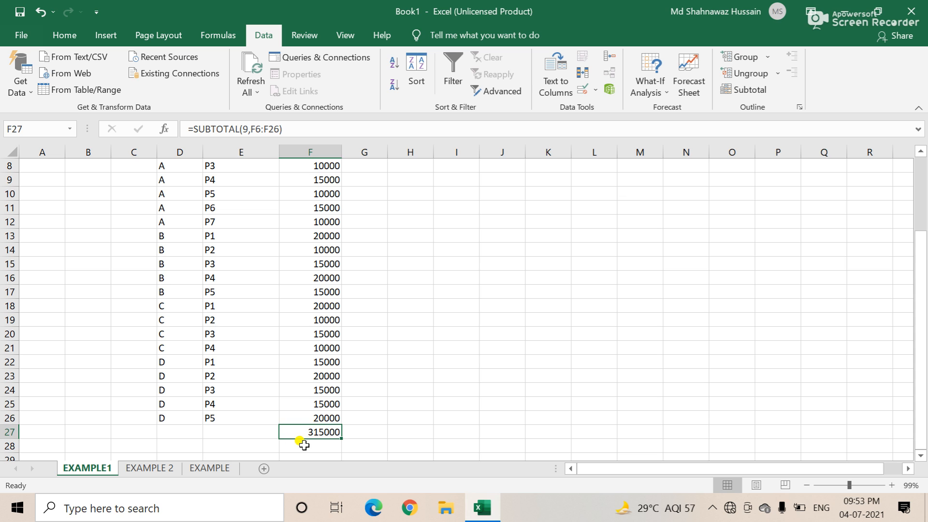
pyautogui.rightClick(10, 432)
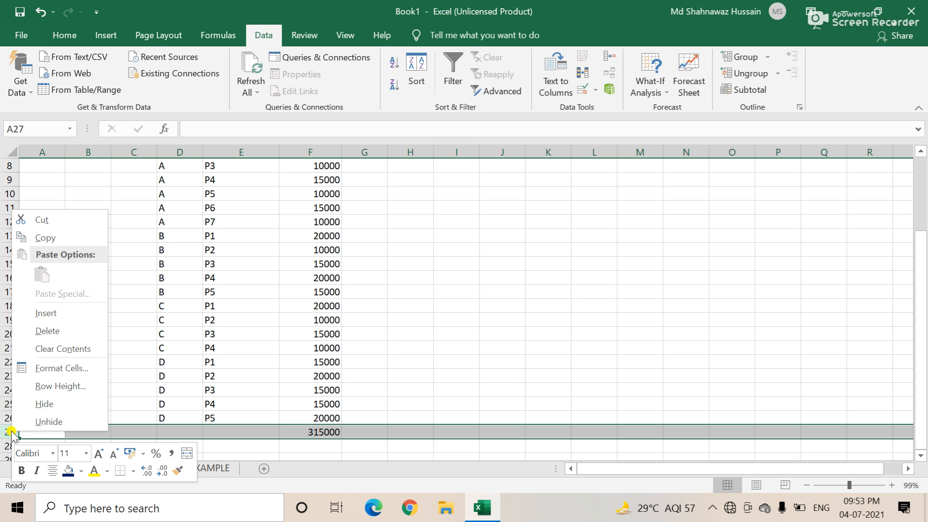
pyautogui.click(62, 312)
# - Enter =SUM(F6:F26) in cell F27, directly above the subtotal
pyautogui.click(314, 430)
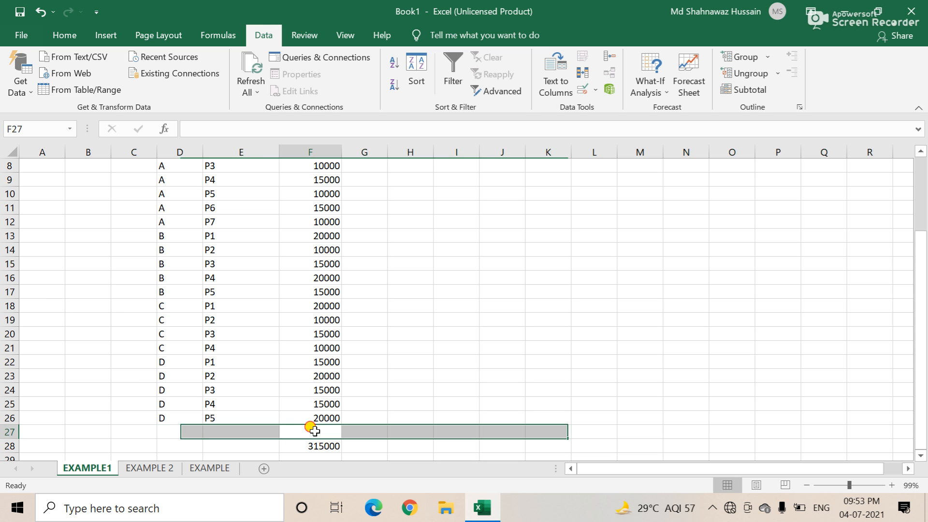
pyautogui.click(315, 430)
pyautogui.write('=SUM')
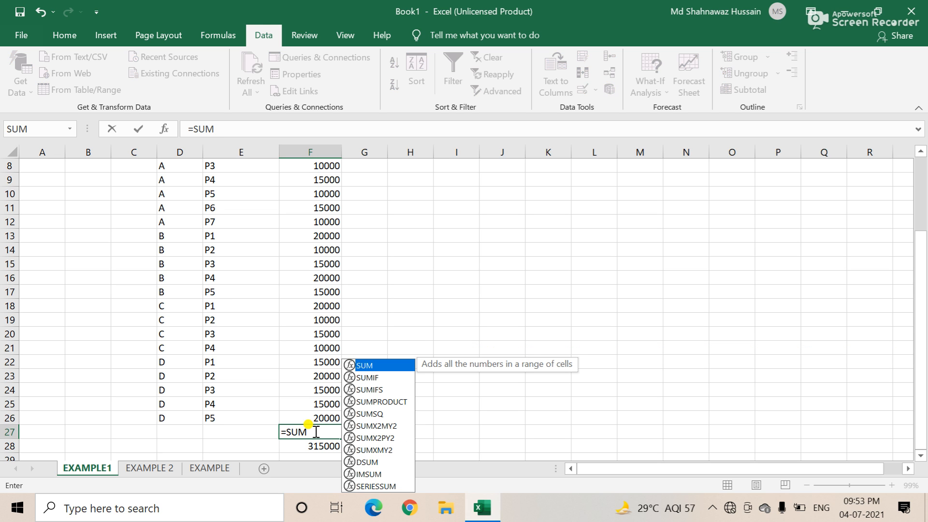
pyautogui.write('(')
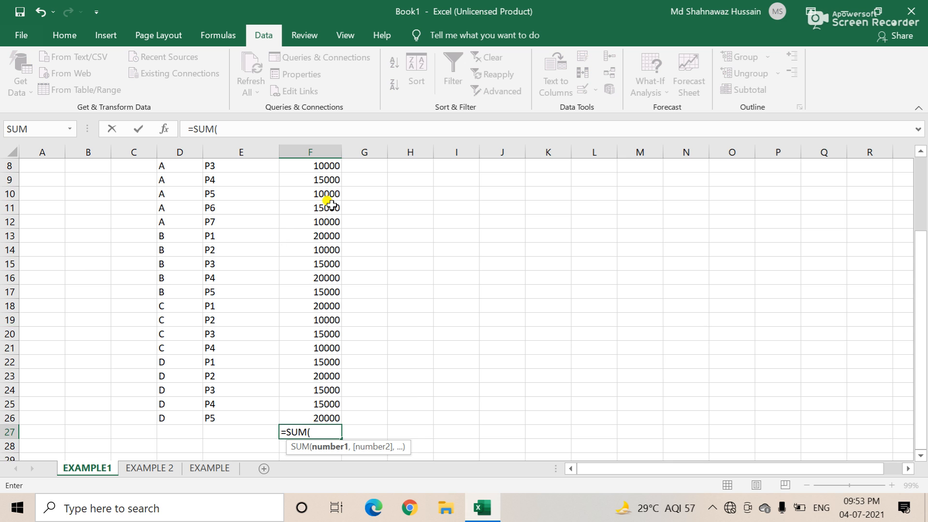
pyautogui.scroll(2, 328, 201)
pyautogui.moveTo(322, 227); pyautogui.dragTo(314, 384)
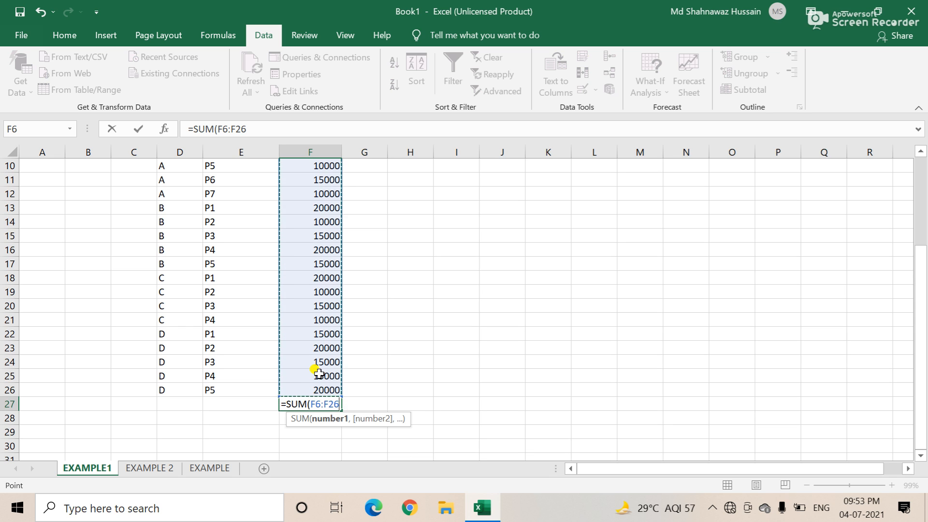
pyautogui.write(')')
pyautogui.press('Return')
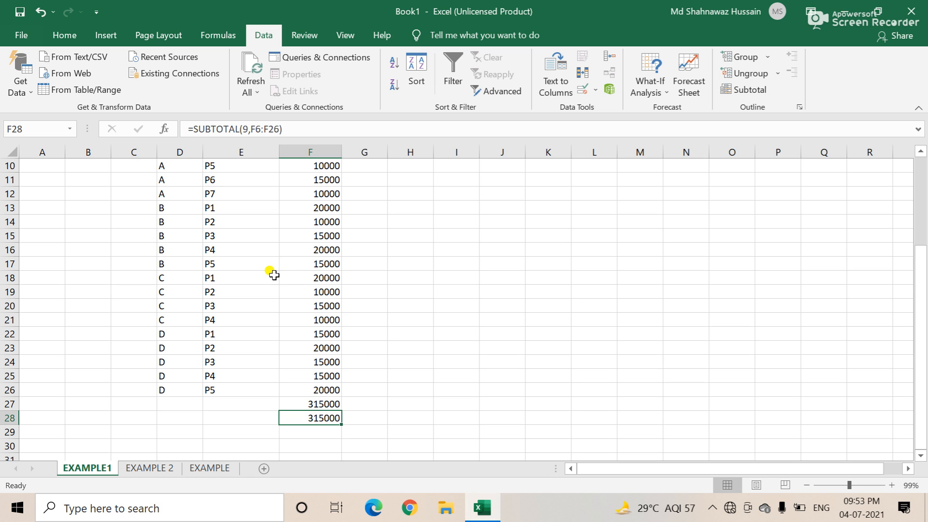
# - Compare the two totals in F27 and F28, and label them SUM in E27 and SUBTOTAL in E28
pyautogui.click(321, 404)
pyautogui.click(320, 418)
pyautogui.click(318, 405)
pyautogui.click(322, 417)
pyautogui.click(259, 415)
pyautogui.click(261, 403)
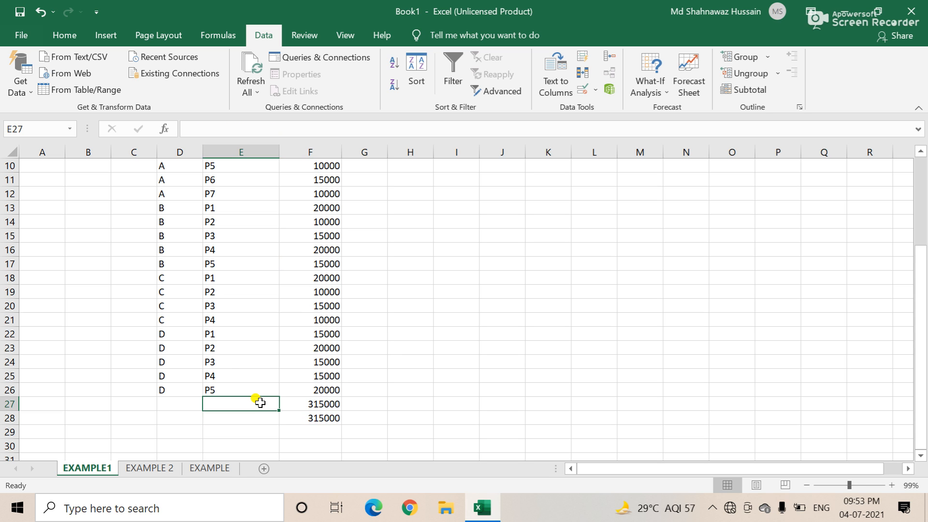
pyautogui.write('SUM')
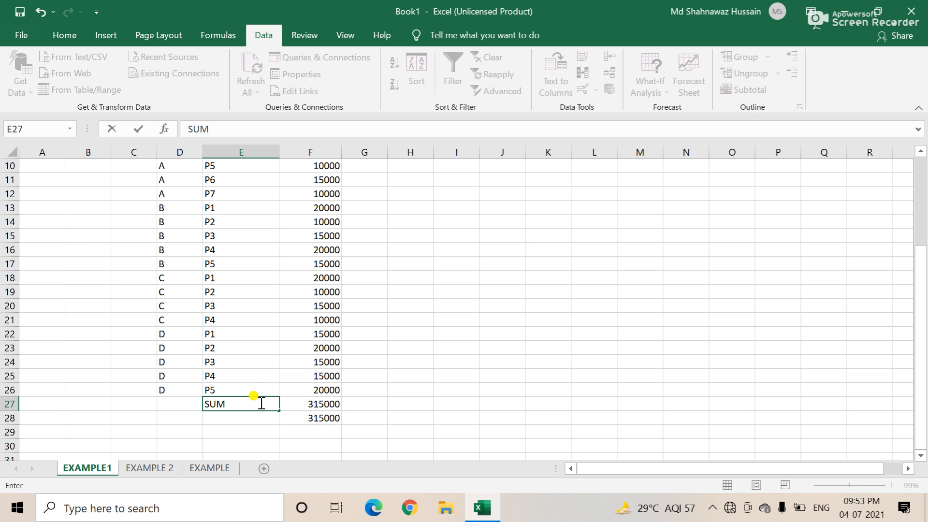
pyautogui.press('Return')
pyautogui.write('SUBTOTAL')
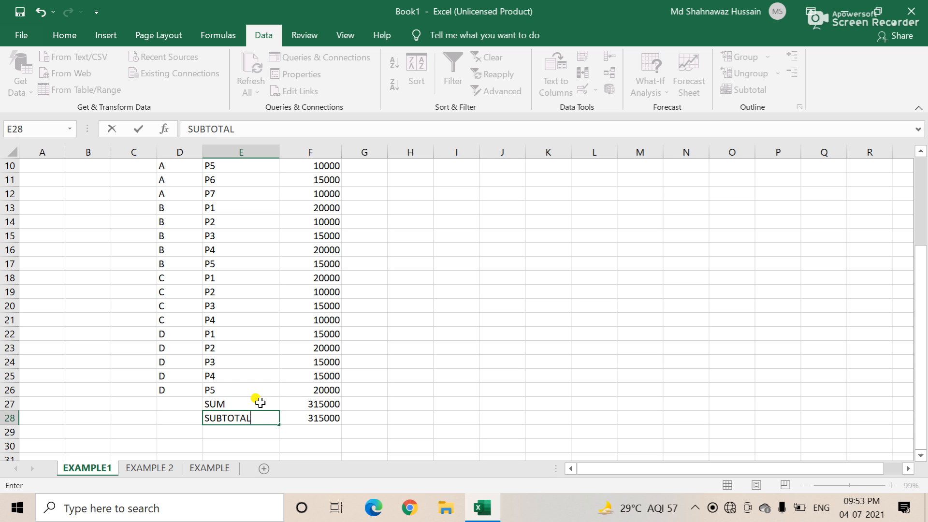
pyautogui.press('Return')
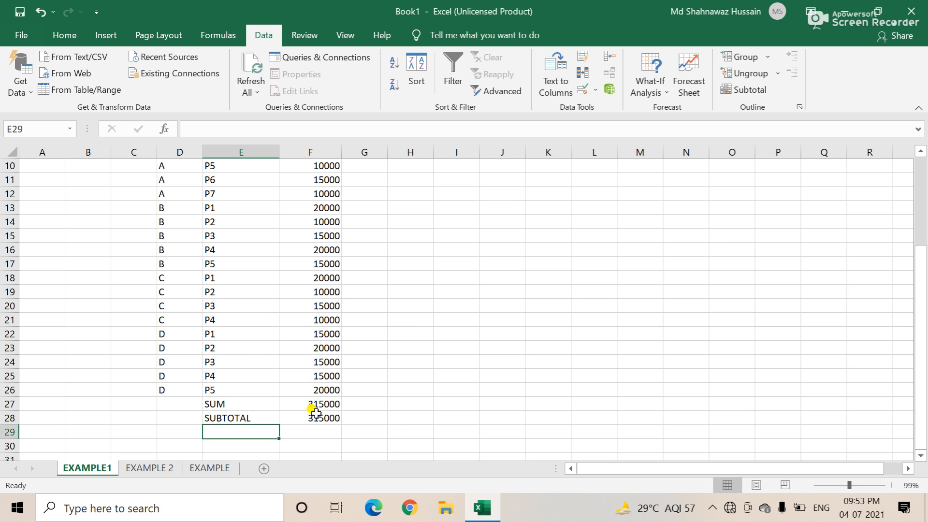
# - Format the SUM and SUBTOTAL cells E27:F28 with a red font at size 12
pyautogui.moveTo(220, 403); pyautogui.dragTo(337, 417)
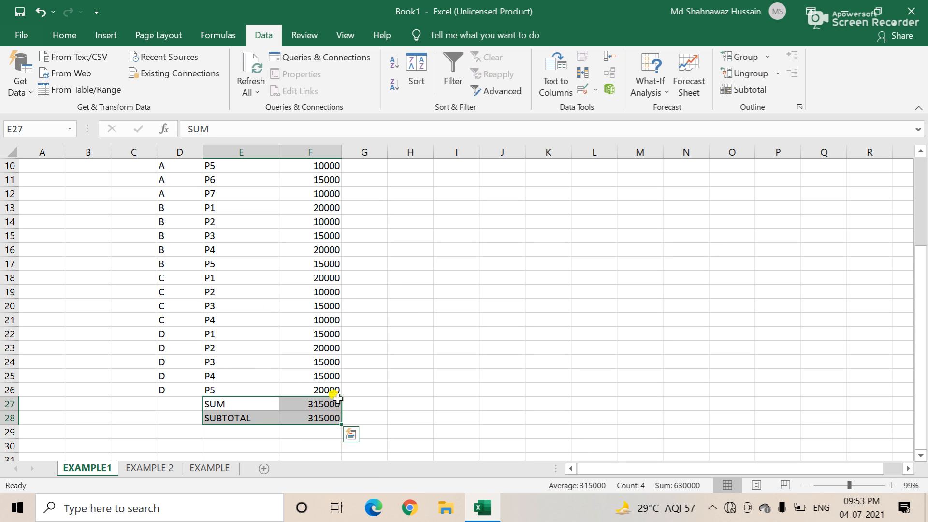
pyautogui.click(64, 35)
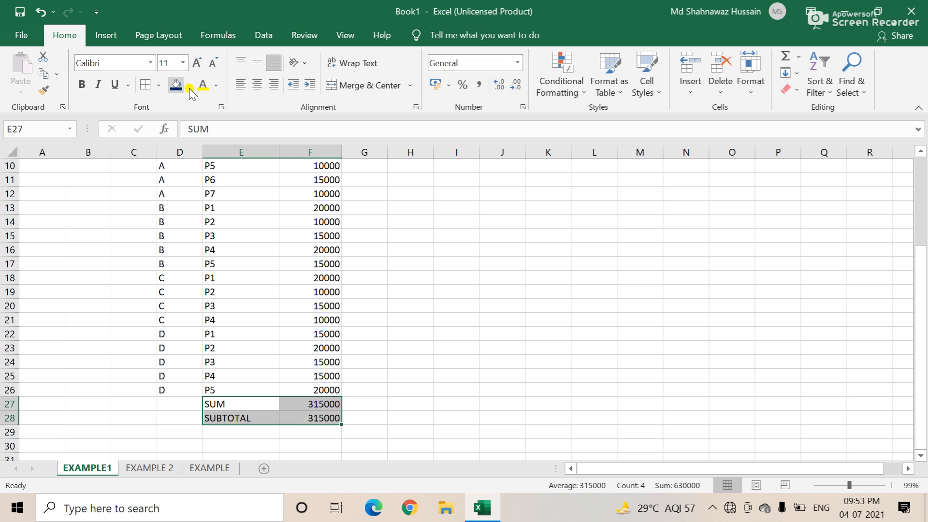
pyautogui.click(216, 85)
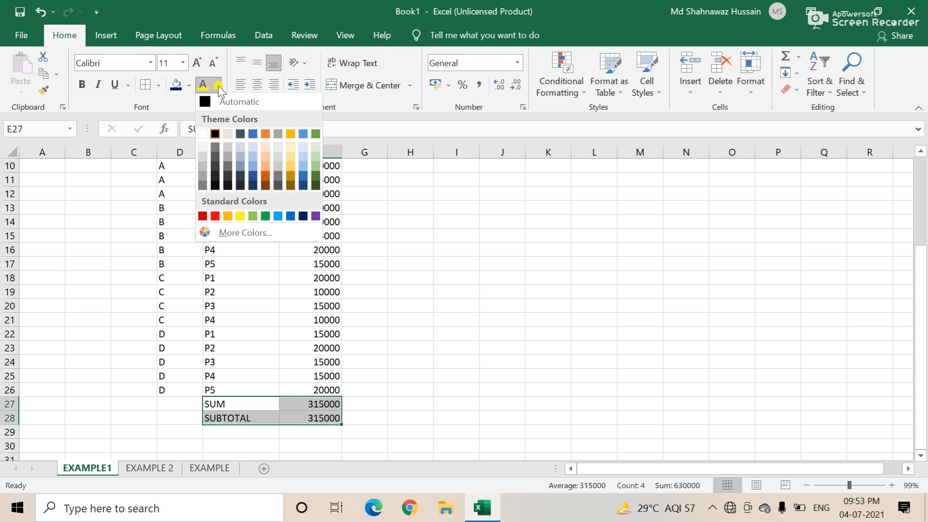
pyautogui.click(215, 218)
pyautogui.click(197, 62)
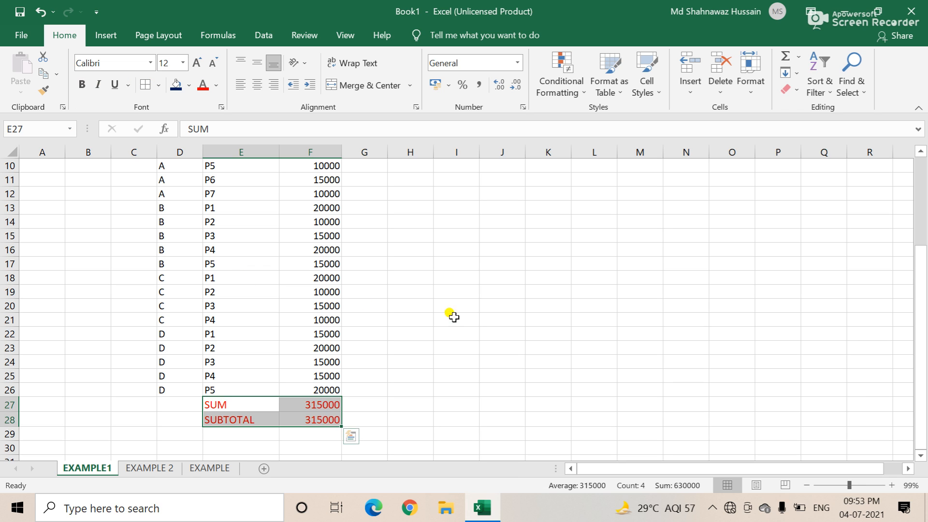
pyautogui.click(528, 319)
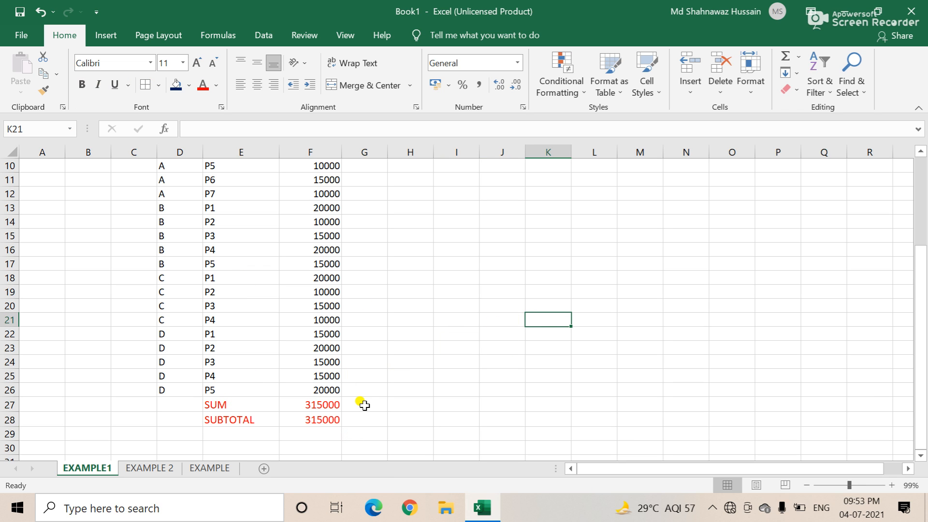
# - Highlight the zone A rows of the table, D6:F12, and clear the selection
pyautogui.scroll(2, 359, 407)
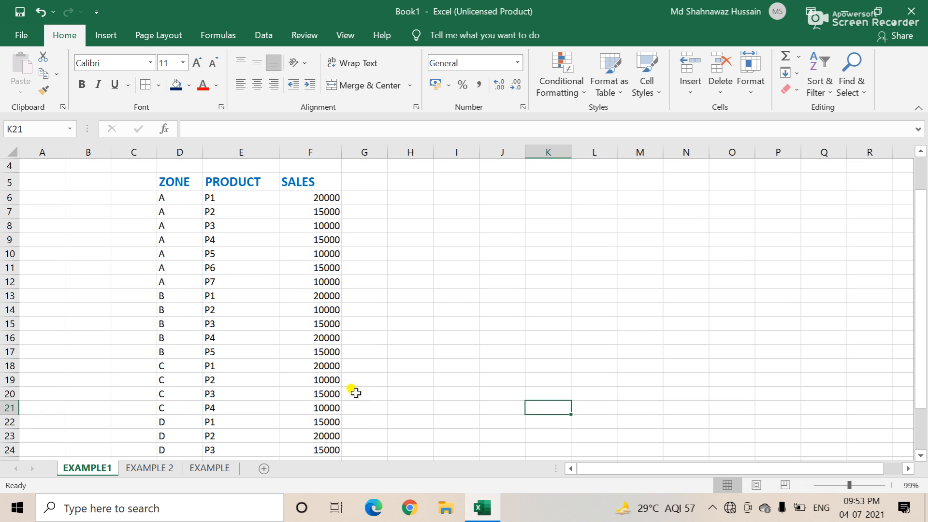
pyautogui.moveTo(163, 195); pyautogui.dragTo(338, 282)
pyautogui.click(475, 337)
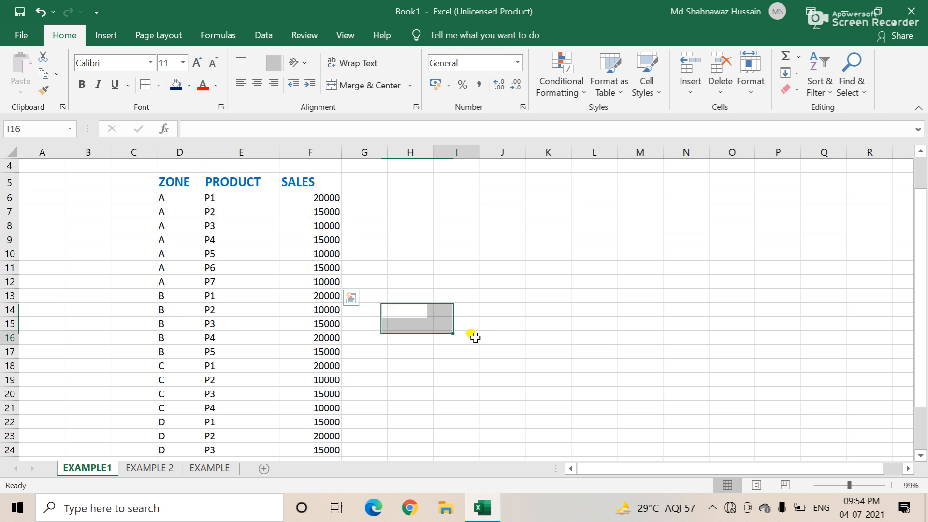
# - Delete row 28, which holds the SUBTOTAL label and formula
pyautogui.scroll(-4, 475, 337)
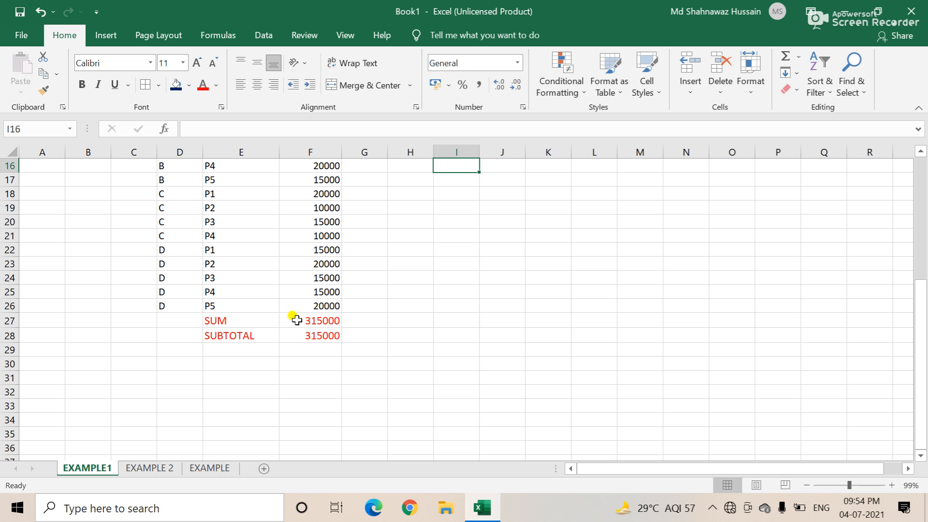
pyautogui.rightClick(10, 335)
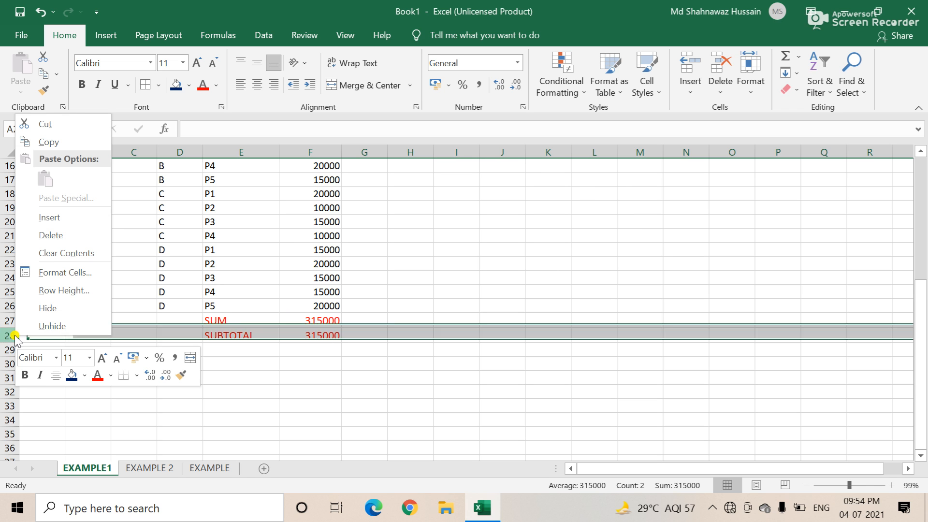
pyautogui.click(51, 236)
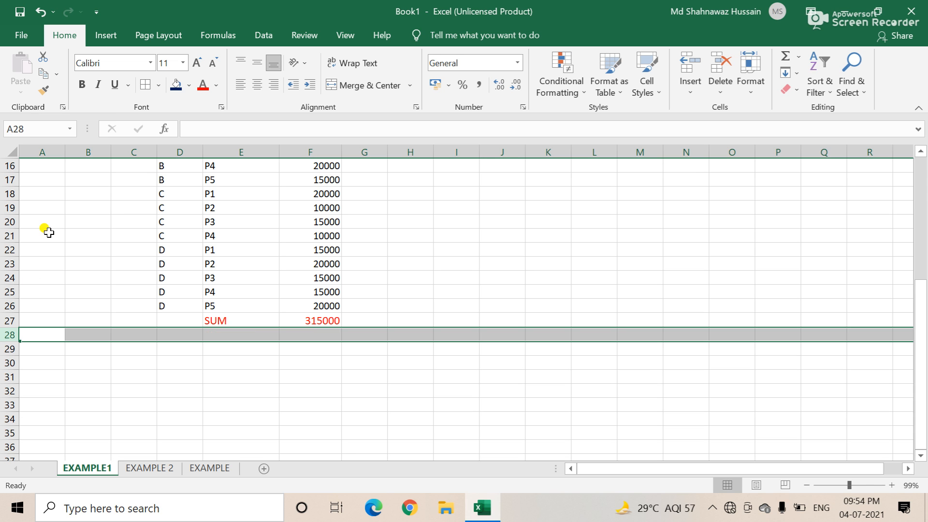
# - Add Sum subtotals of SALES at each change in ZONE to D6:F27, including the header row in the selection
pyautogui.scroll(3, 323, 375)
pyautogui.scroll(2, 324, 376)
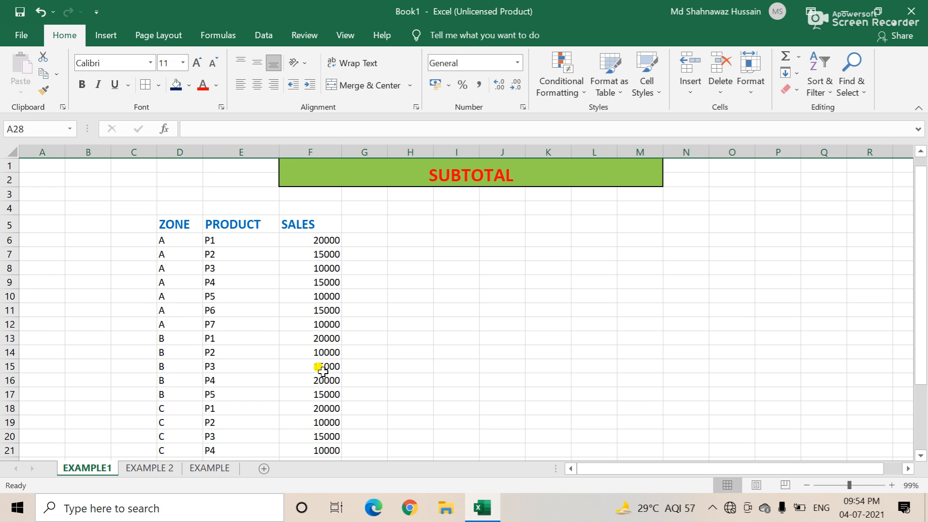
pyautogui.moveTo(162, 240); pyautogui.dragTo(321, 417)
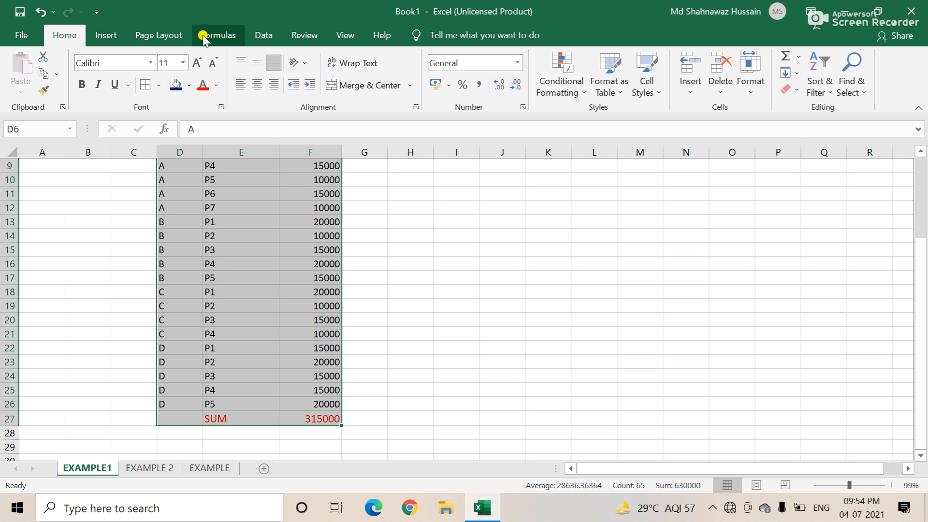
pyautogui.click(264, 35)
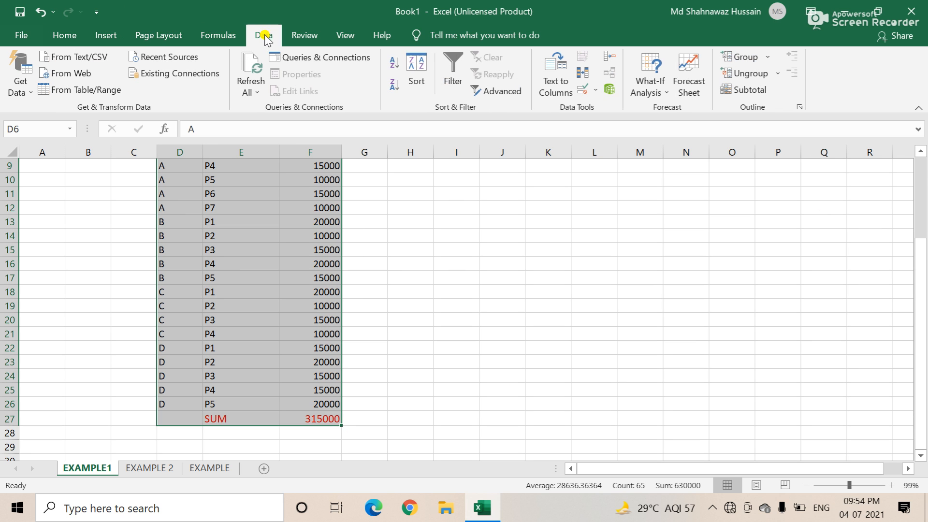
pyautogui.click(748, 92)
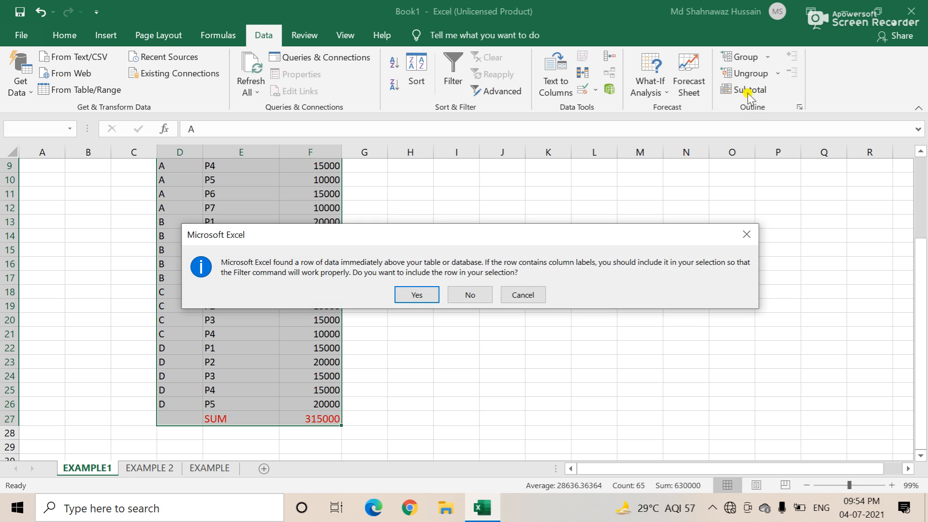
pyautogui.click(419, 294)
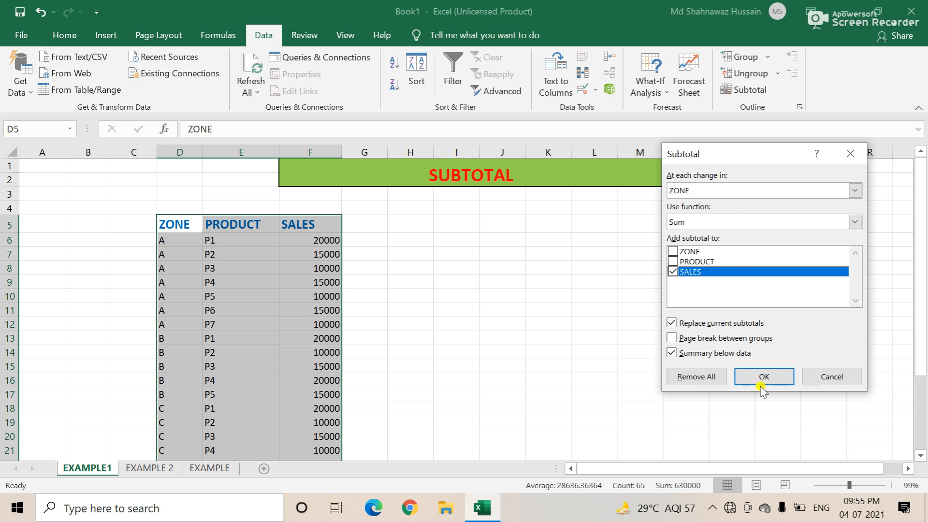
pyautogui.click(737, 189)
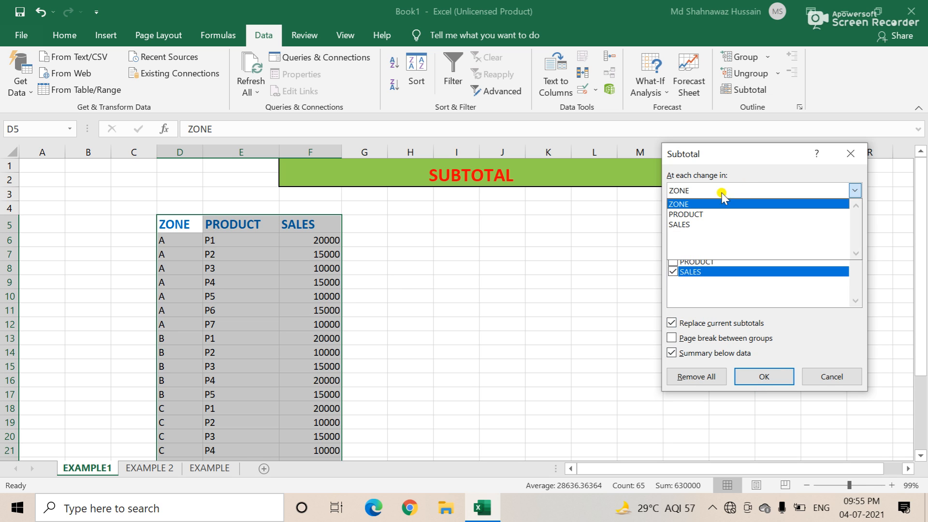
pyautogui.click(691, 204)
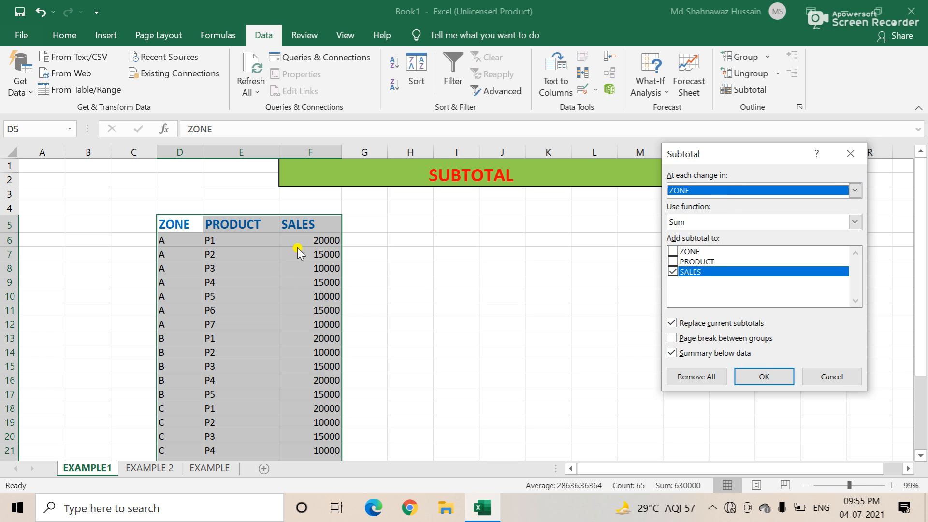
pyautogui.click(771, 378)
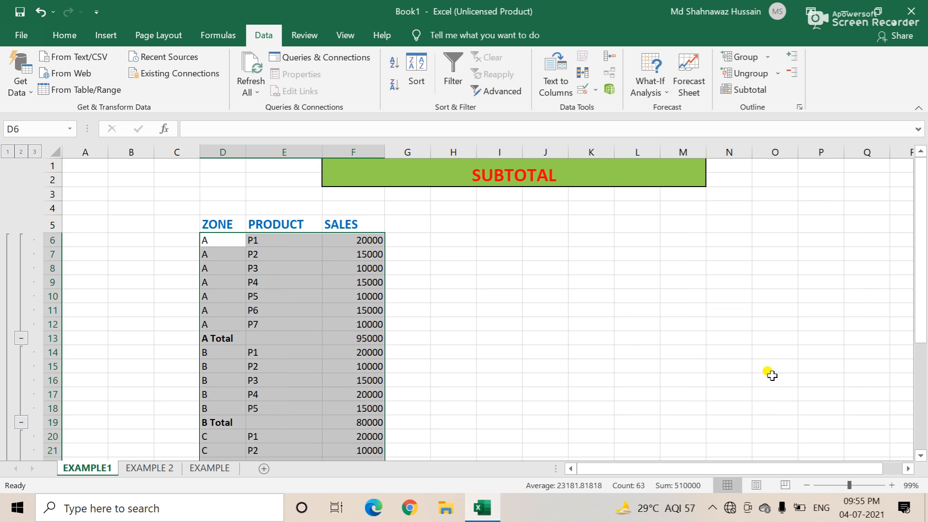
# - Review the zone subtotal rows down to the Grand Total, and select the A Total label in D13
pyautogui.scroll(-2, 610, 351)
pyautogui.scroll(-2, 610, 349)
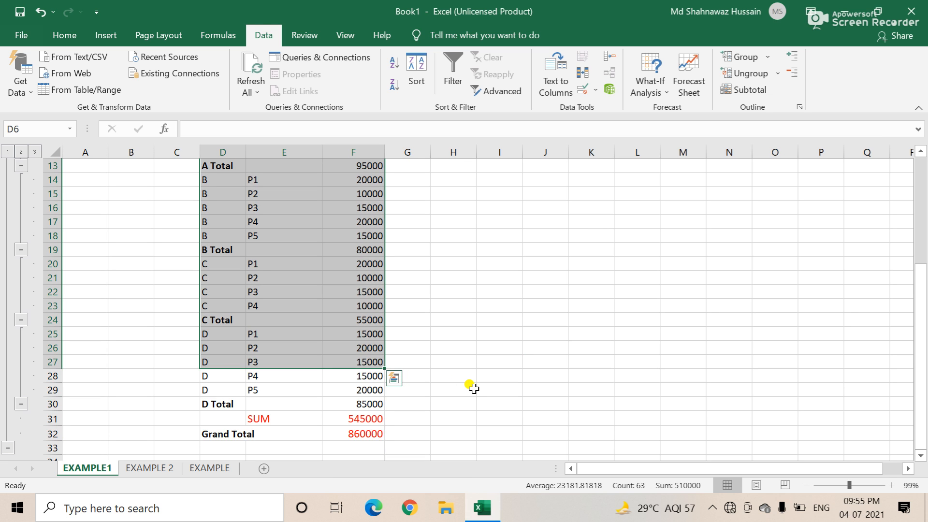
pyautogui.scroll(4, 474, 389)
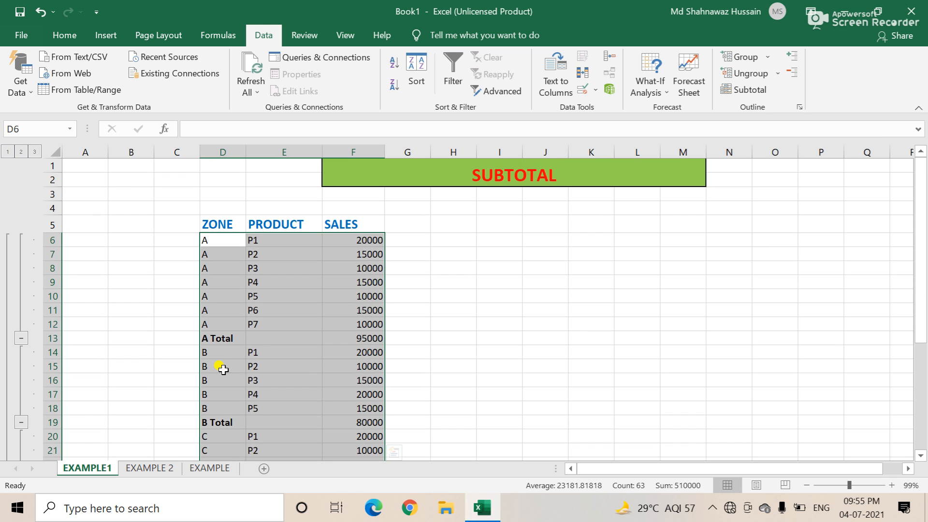
pyautogui.click(211, 334)
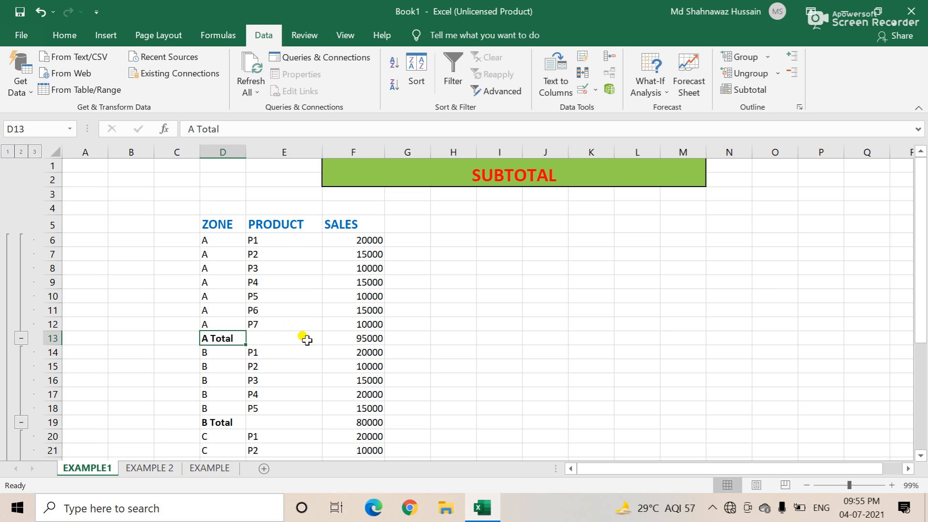
# - Collapse the detail rows of zones A, C and D in the subtotal outline
pyautogui.click(21, 338)
pyautogui.click(21, 394)
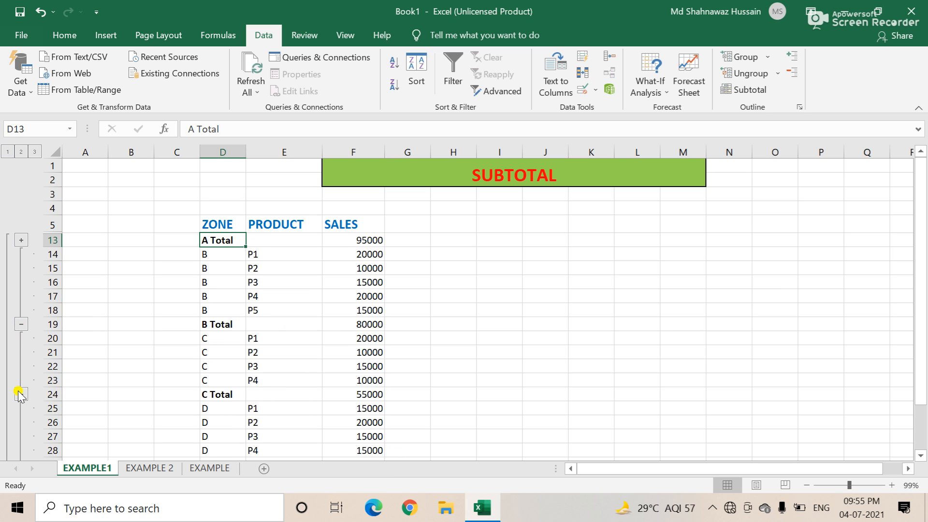
pyautogui.click(17, 422)
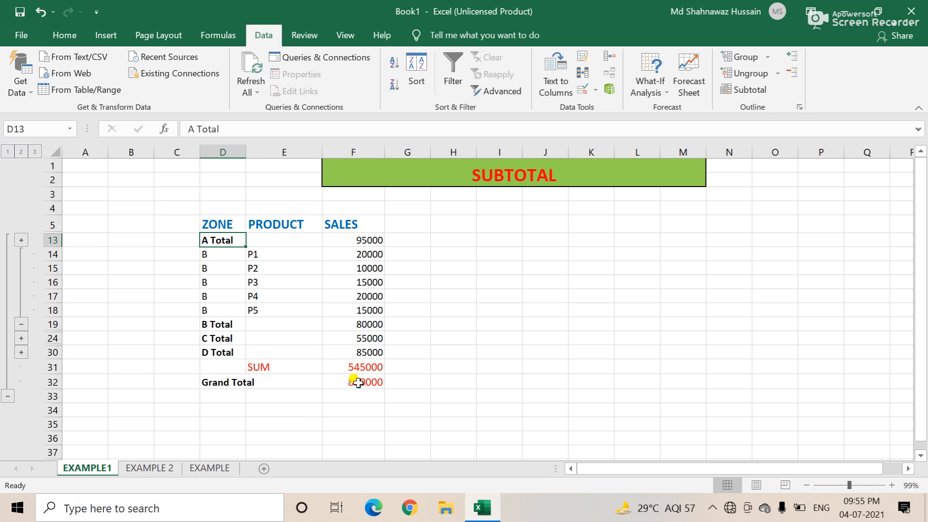
# - Inspect the SUM row and the Grand Total formula in F32, and expand the collapsed zone groups again
pyautogui.moveTo(260, 365); pyautogui.dragTo(375, 372)
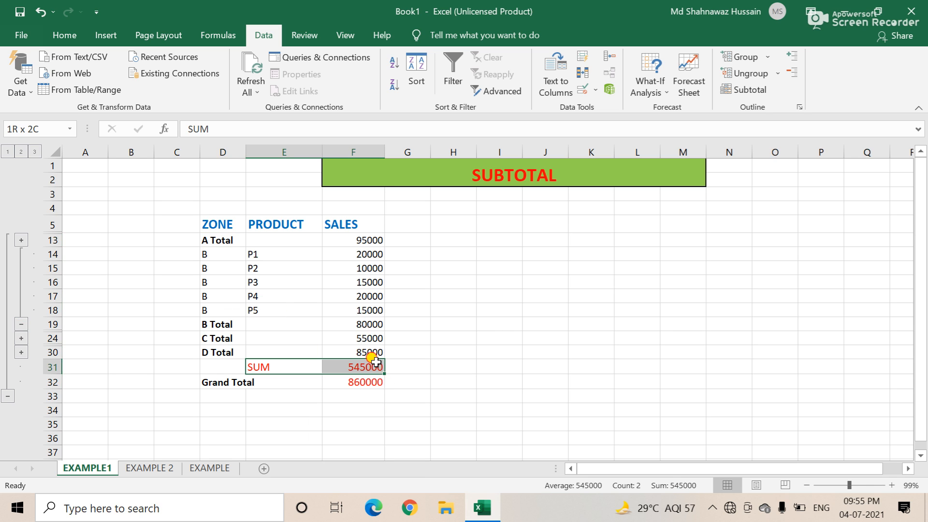
pyautogui.click(373, 383)
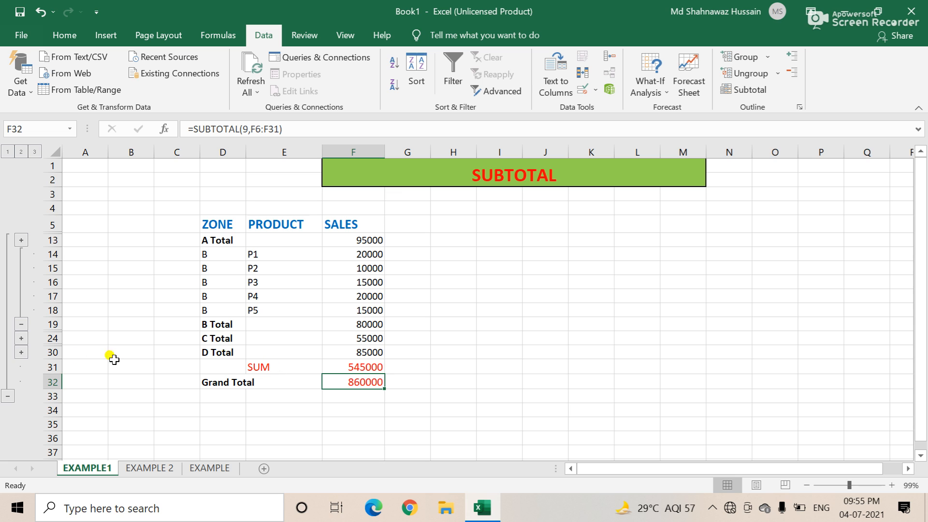
pyautogui.click(21, 351)
pyautogui.click(20, 337)
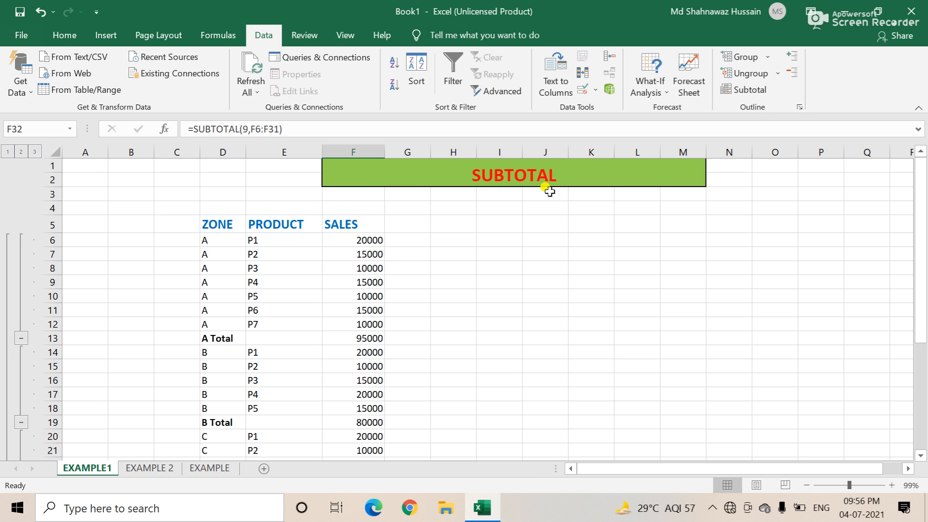
# - Look over the product table on the EXAMPLE 2 sheet and compare it with the EXAMPLE1 sales table
pyautogui.click(152, 468)
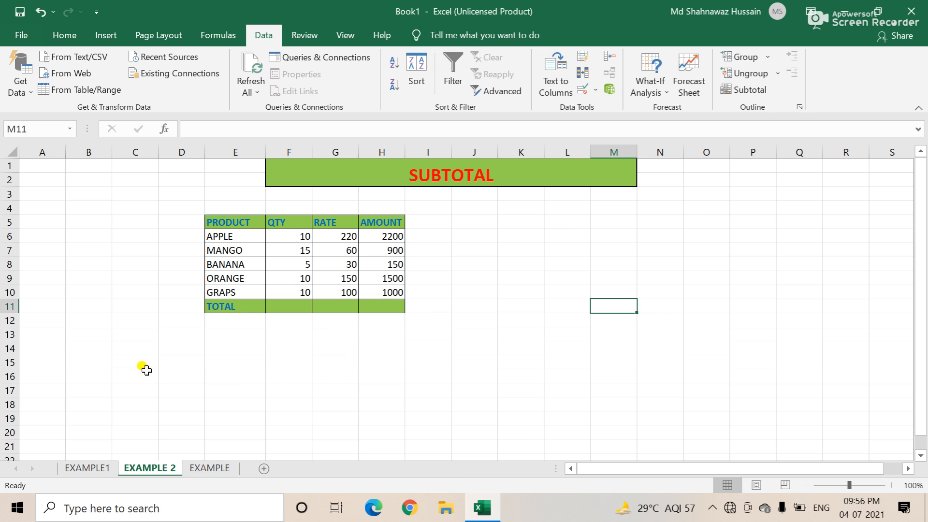
pyautogui.click(92, 468)
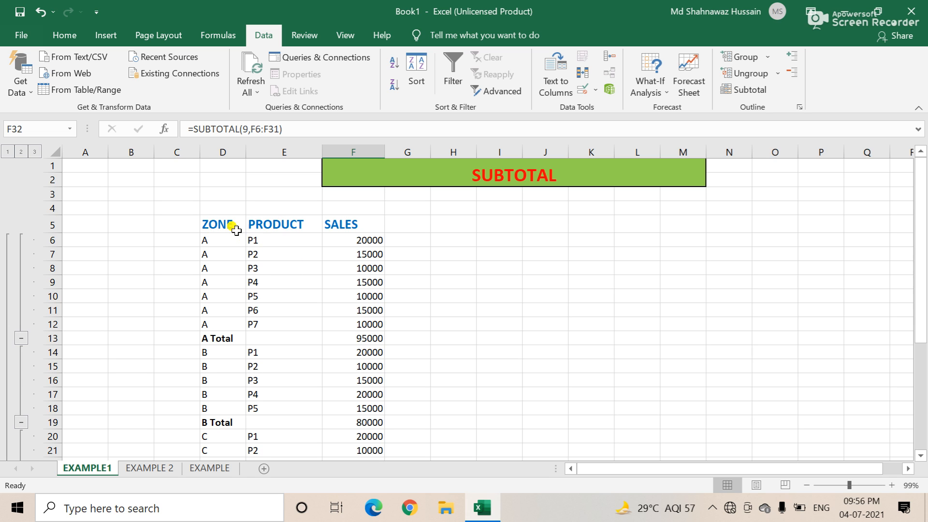
pyautogui.click(151, 469)
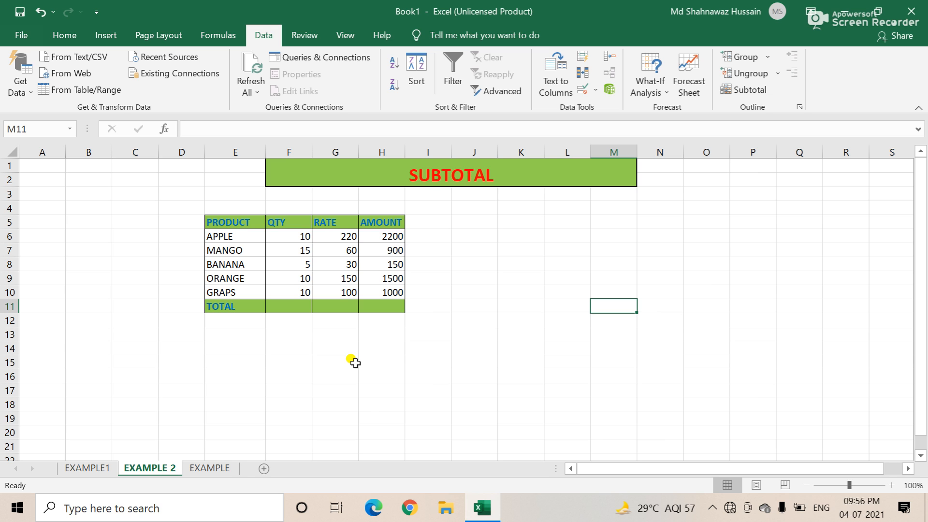
pyautogui.hotkey('ctrl', 'F7')
# - Replace the GOAL SEEK title in the merged cell F1 of the EXAMPLE sheet with SUBTOTAL
pyautogui.click(196, 467)
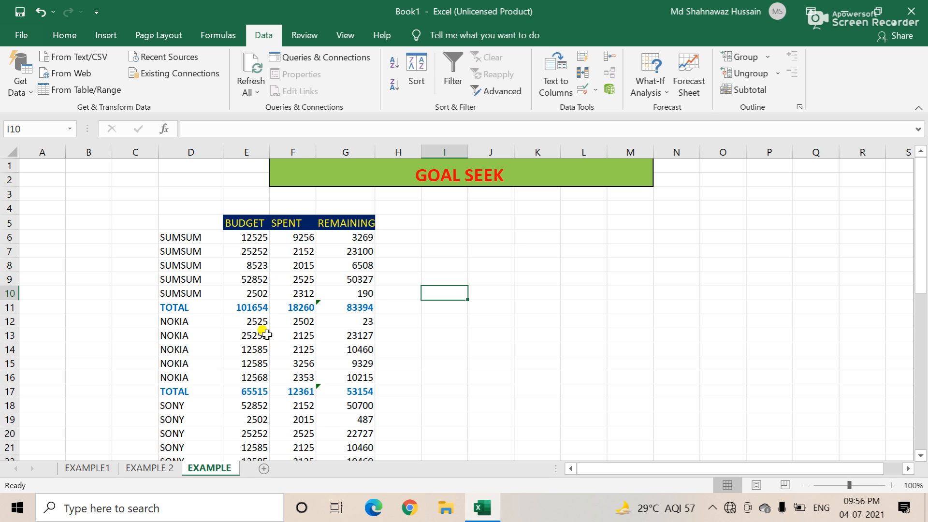
pyautogui.click(470, 172)
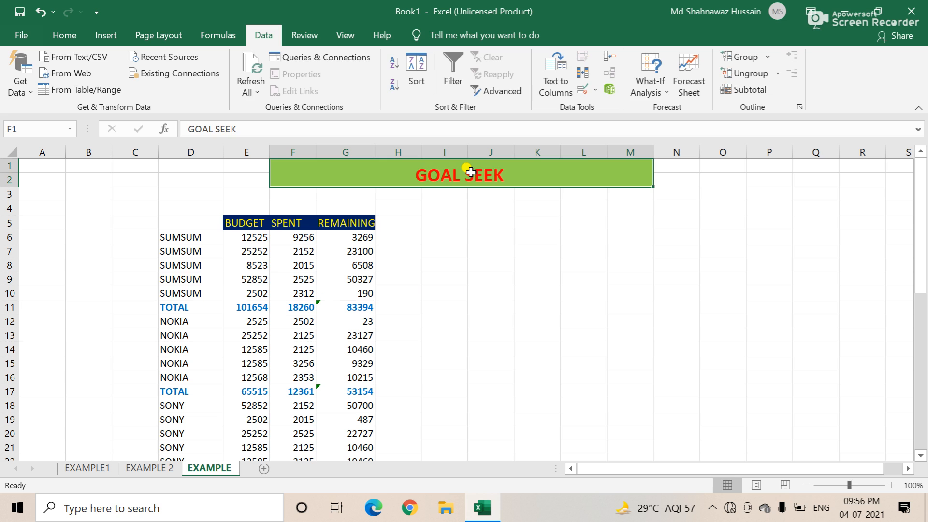
pyautogui.press('BackSpace')
pyautogui.write('SU')
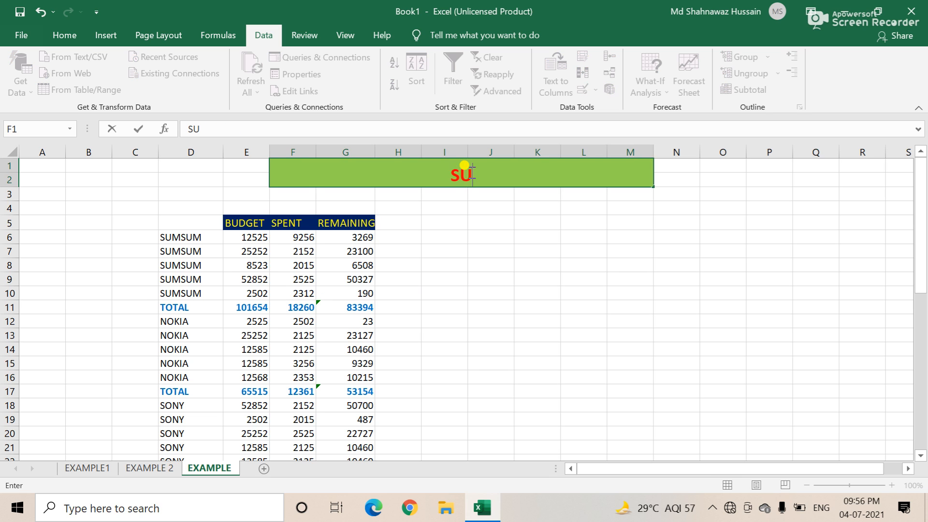
pyautogui.write('BTOTAL')
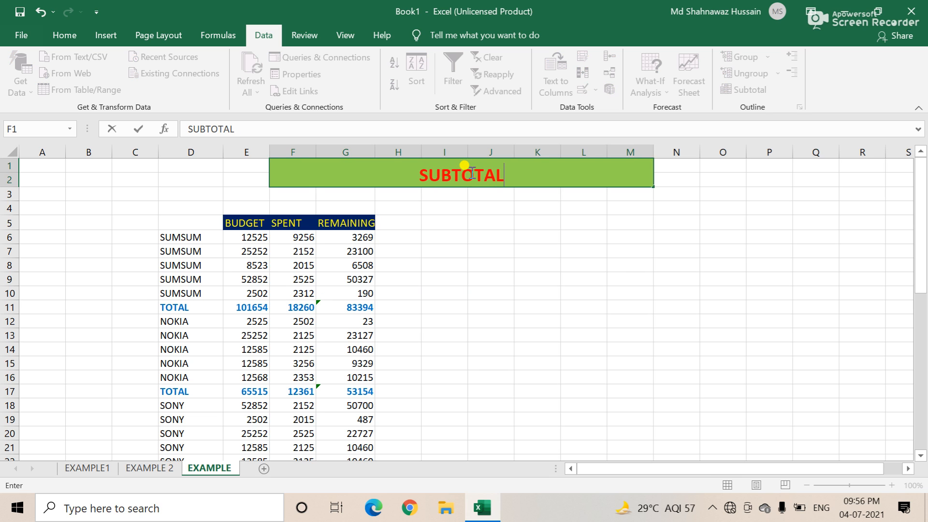
pyautogui.press('Return')
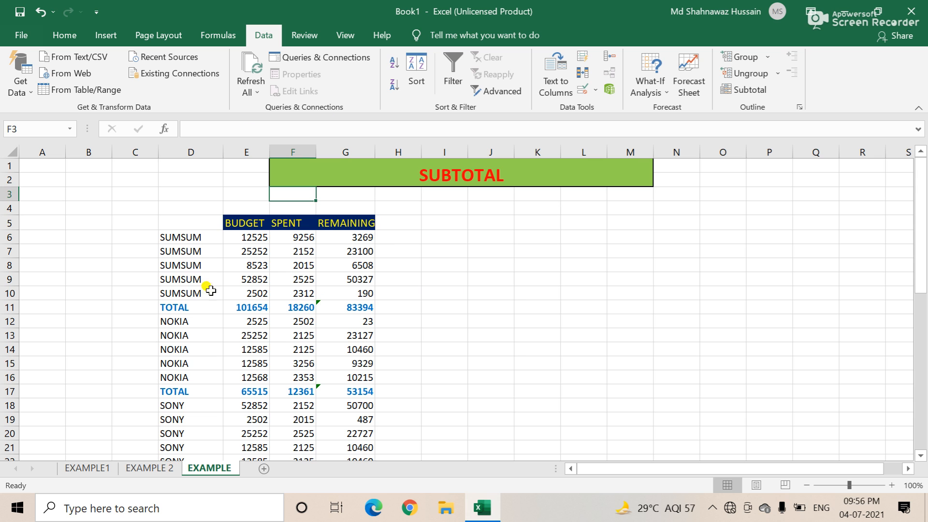
# - Review the subtotalled sales table on the EXAMPLE1 sheet
pyautogui.click(88, 468)
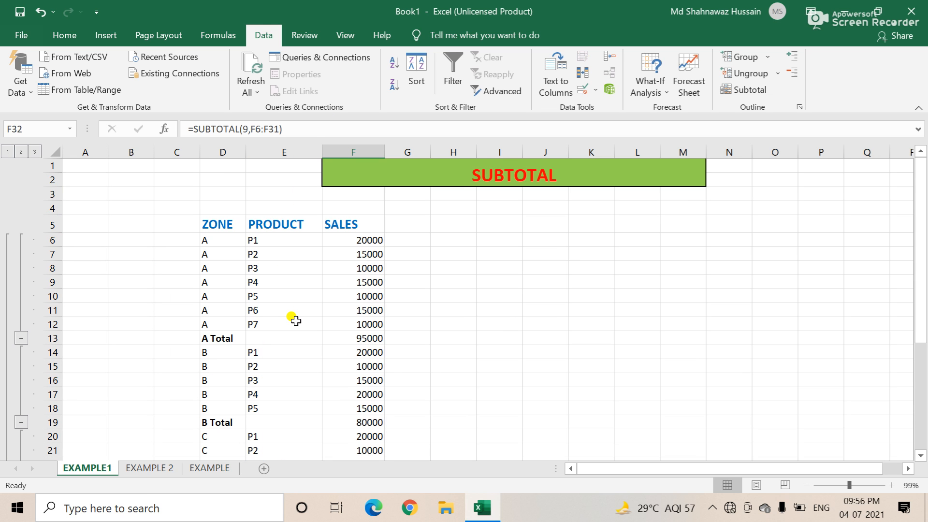
pyautogui.scroll(-4, 296, 321)
pyautogui.scroll(3, 296, 321)
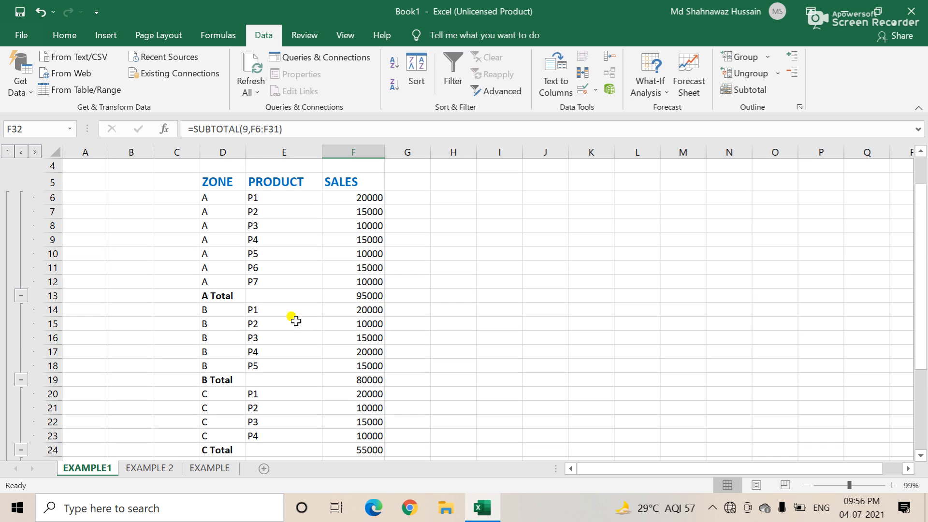
# - Clear the AMOUNT values in H6:H10 of the product table on the EXAMPLE 2 sheet
pyautogui.click(149, 468)
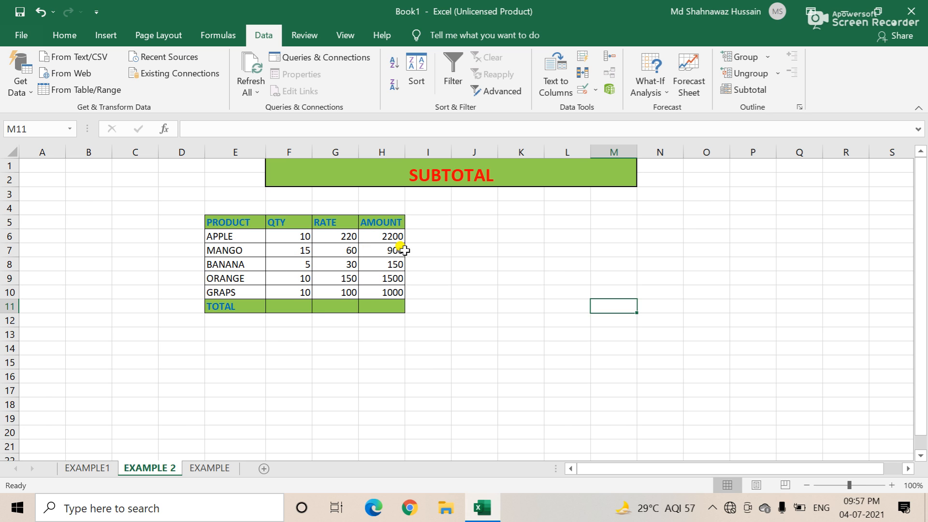
pyautogui.click(387, 237)
pyautogui.moveTo(386, 237); pyautogui.dragTo(387, 288)
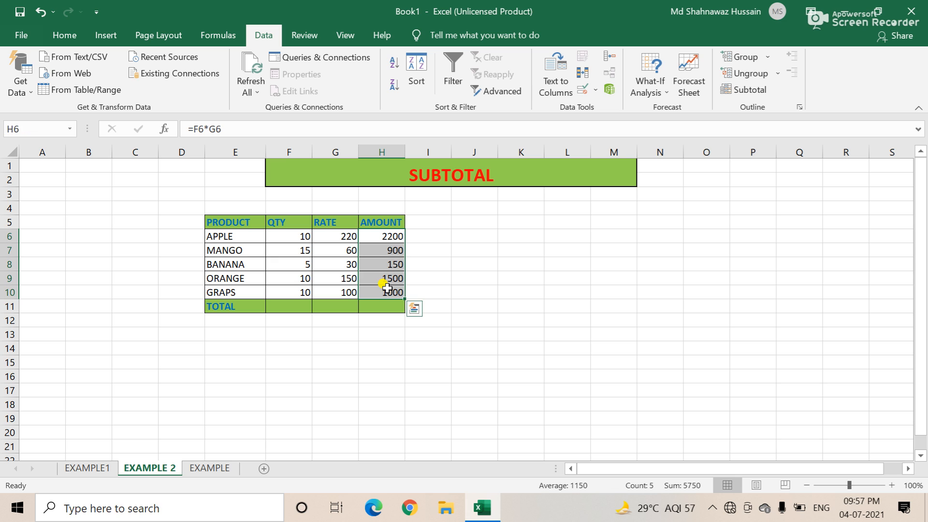
pyautogui.press('F2')
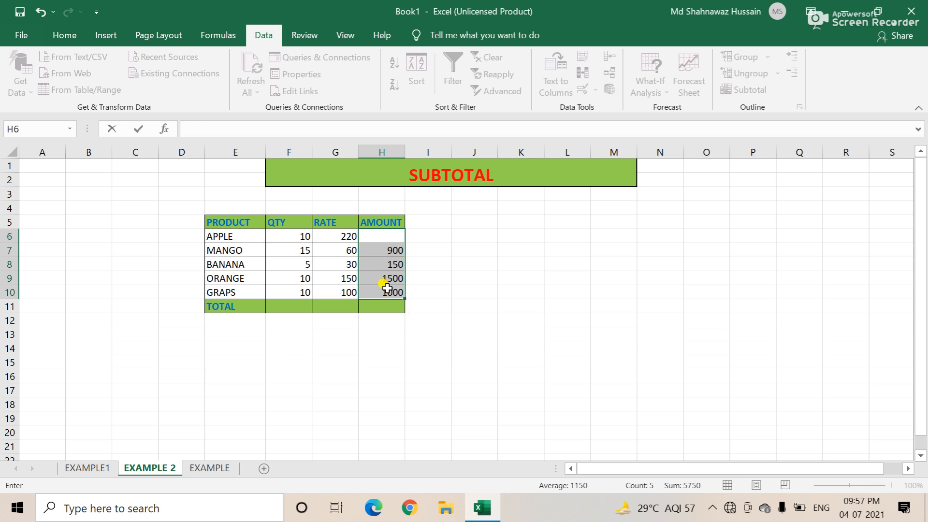
pyautogui.click(474, 360)
pyautogui.click(393, 250)
pyautogui.moveTo(394, 250); pyautogui.dragTo(394, 288)
pyautogui.press('Delete')
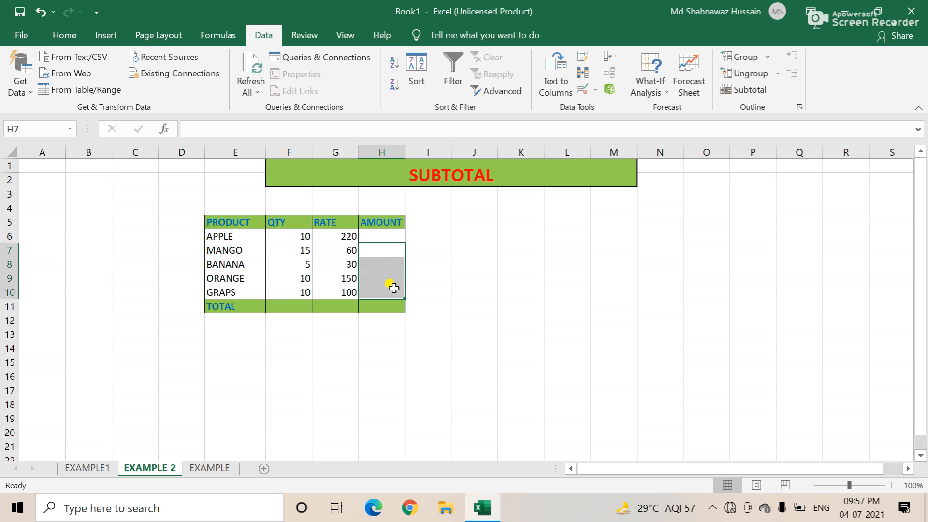
# - Enter the formula =F6*G6 in H6 to multiply the APPLE quantity by its rate
pyautogui.press('Up')
pyautogui.write('=')
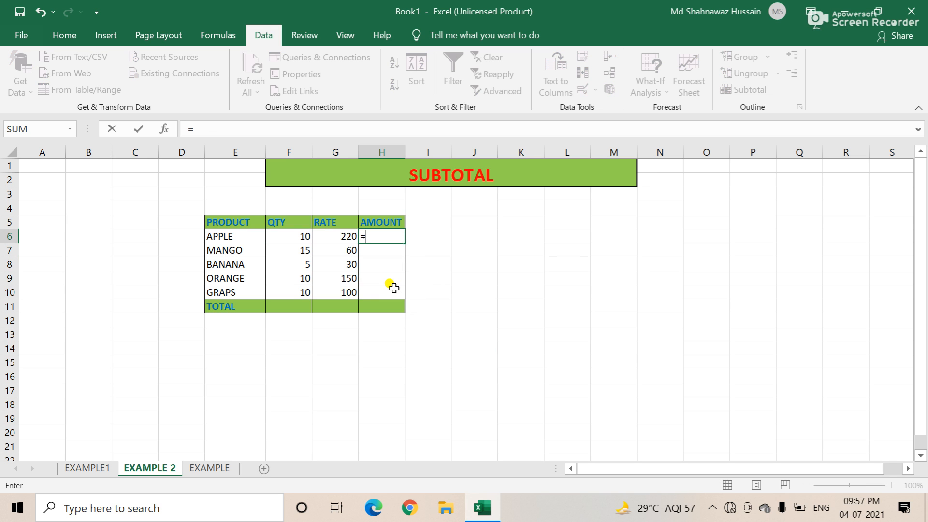
pyautogui.click(305, 235)
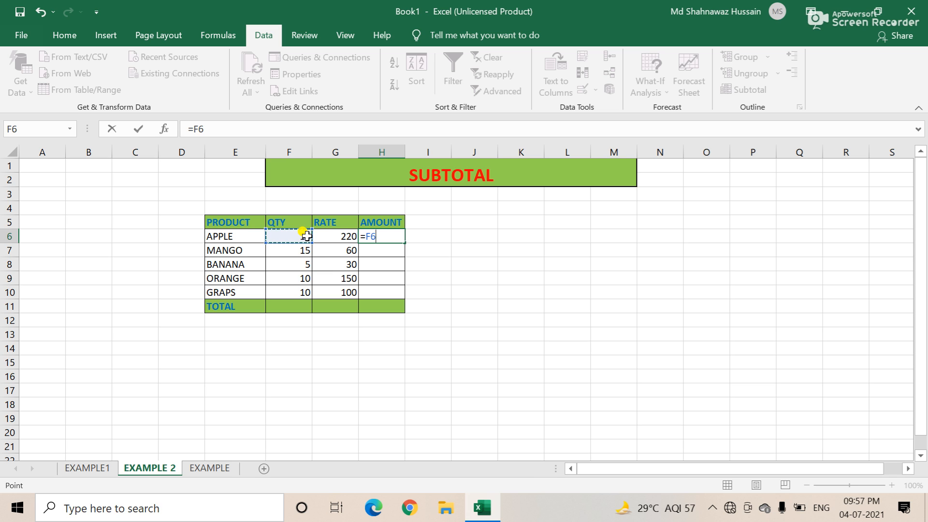
pyautogui.write('*')
pyautogui.click(334, 235)
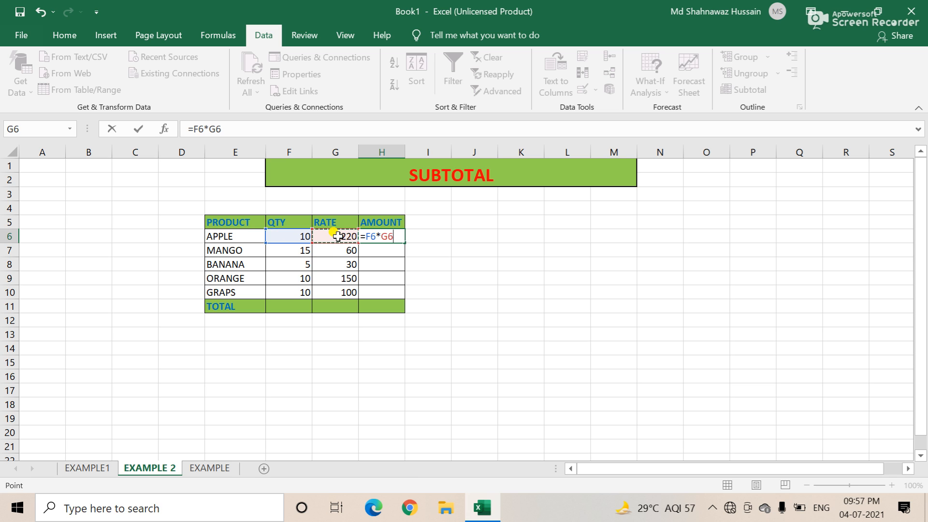
pyautogui.press('Return')
# - Apply Fill Right to the AMOUNT cells H6:H10, copying in the contents of the RATE column
pyautogui.click(395, 237)
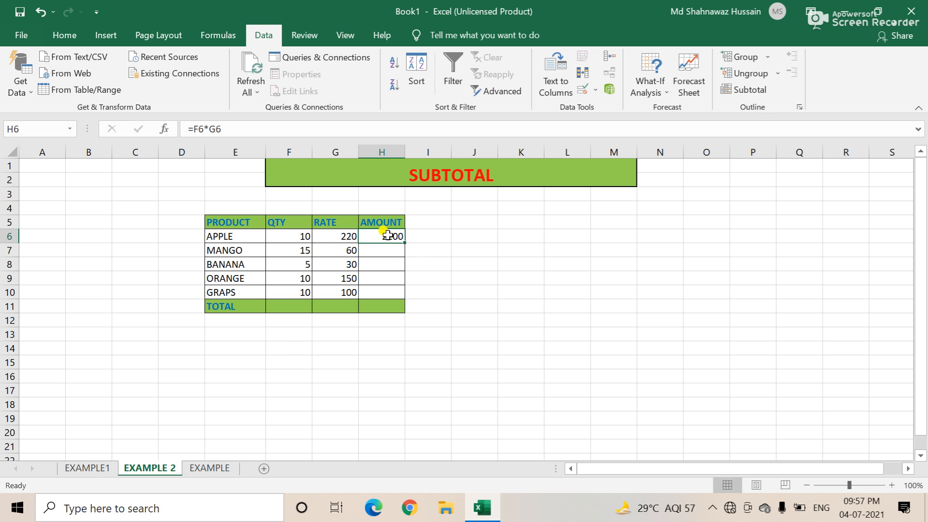
pyautogui.moveTo(387, 237); pyautogui.dragTo(386, 289)
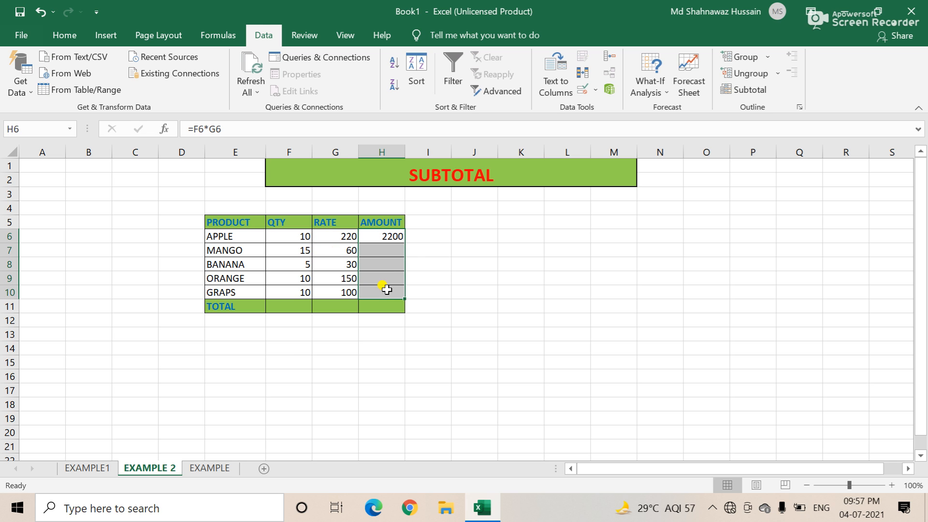
pyautogui.hotkey('ctrl', 'r')
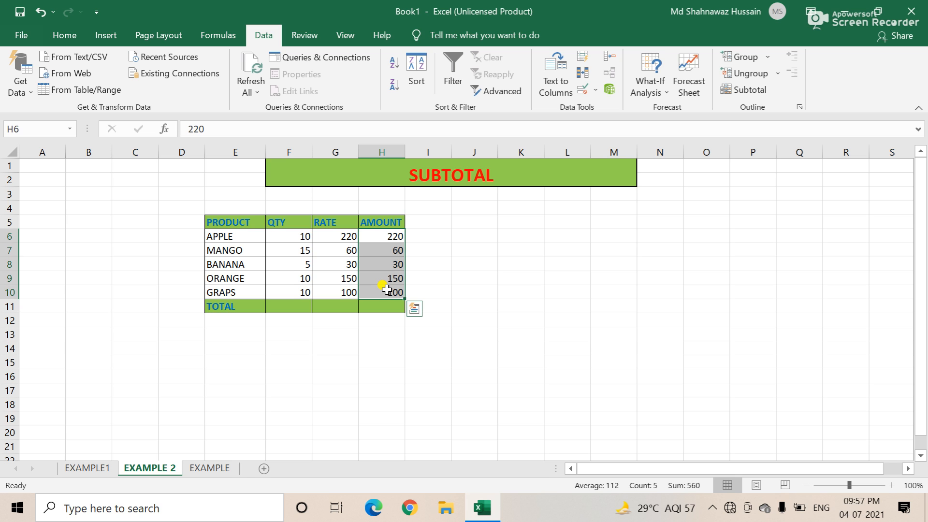
pyautogui.click(386, 306)
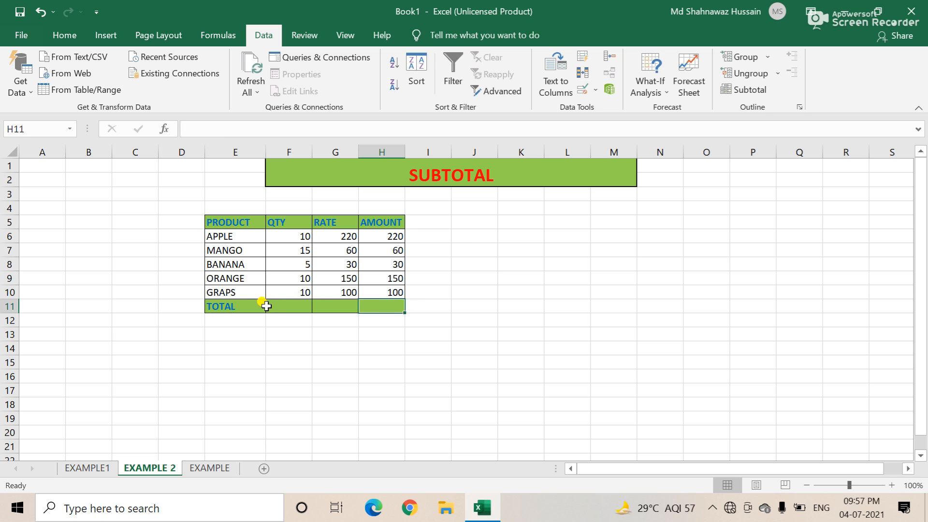
# - Enter =SUM(F6:F10) in the QTY total cell F11 and fill the formula across to G11:H11
pyautogui.click(290, 306)
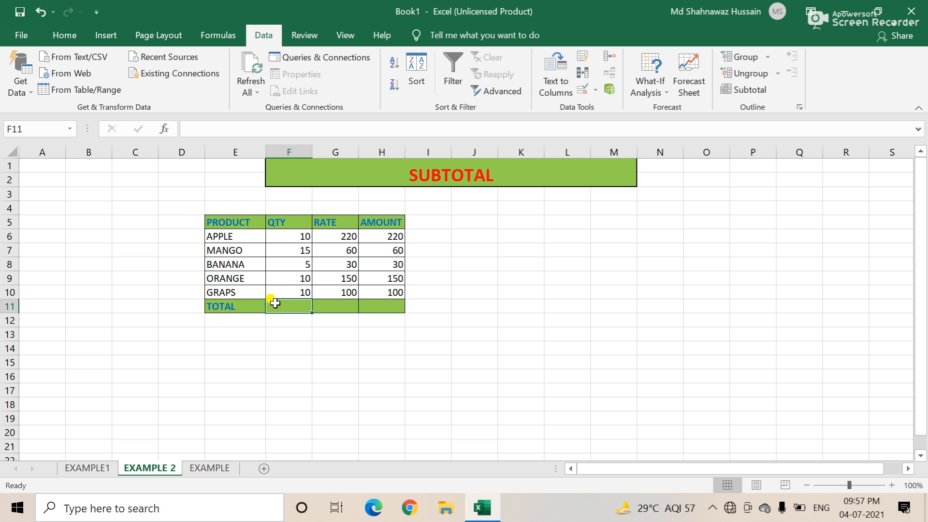
pyautogui.write('=S')
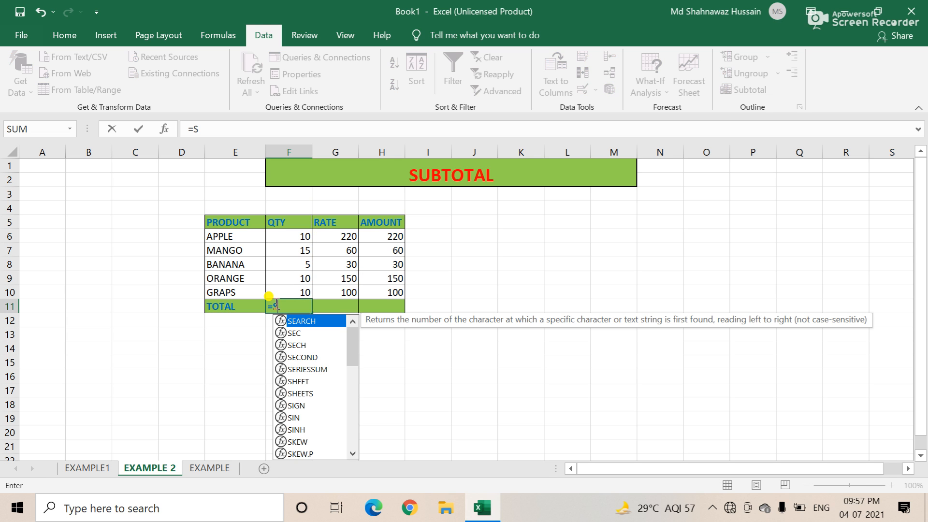
pyautogui.write('UM')
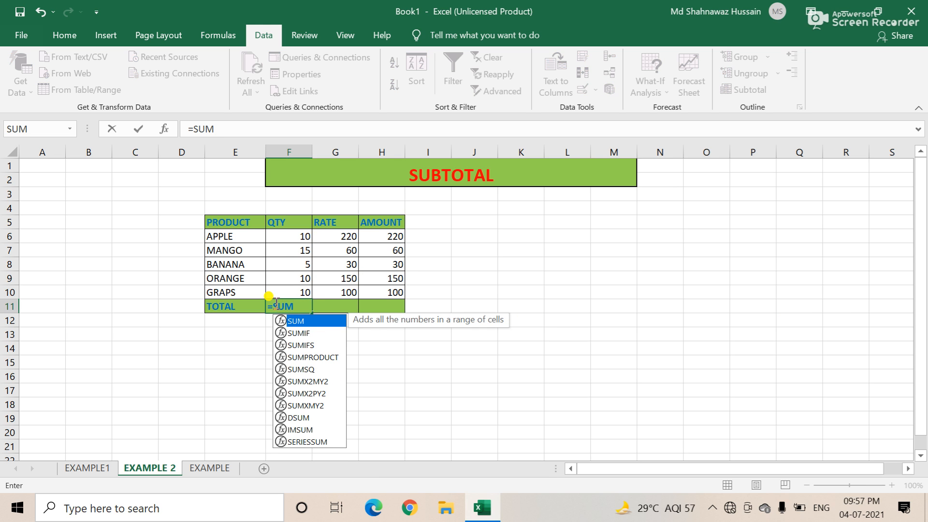
pyautogui.write('(')
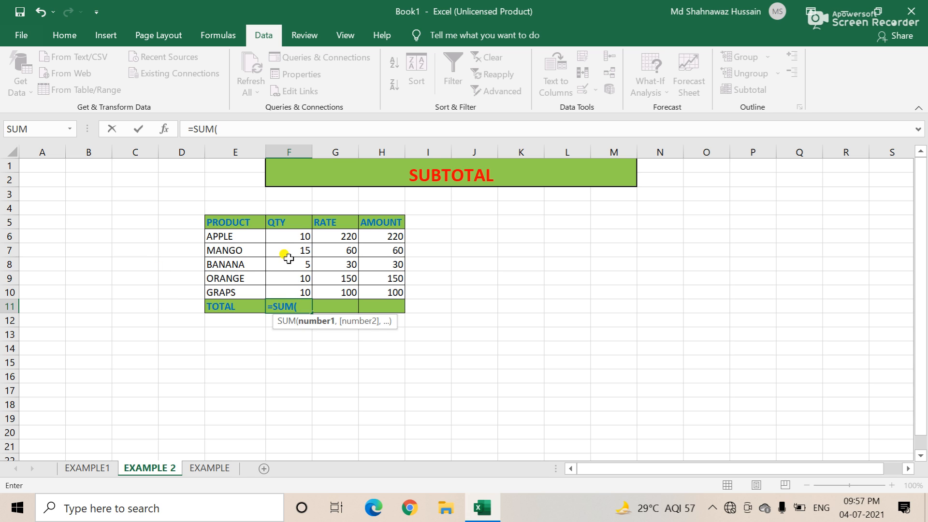
pyautogui.moveTo(302, 235); pyautogui.dragTo(303, 297)
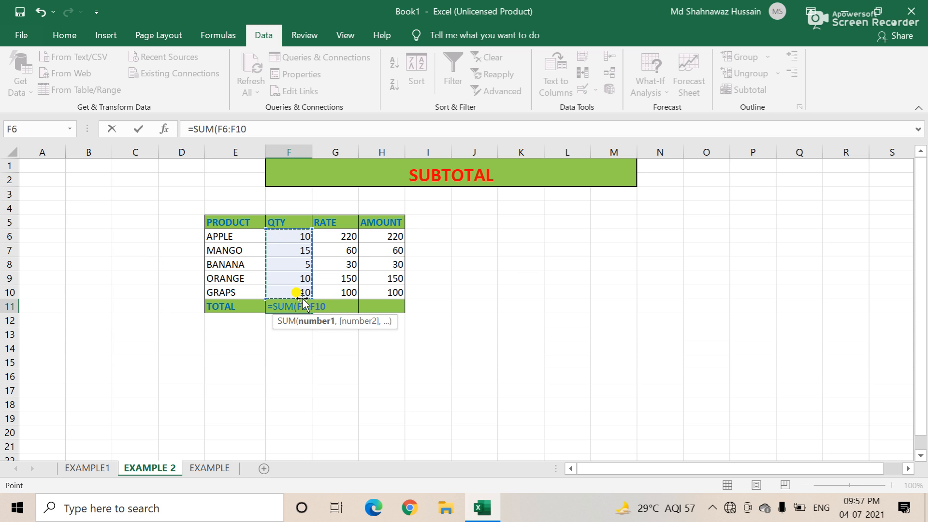
pyautogui.write(')')
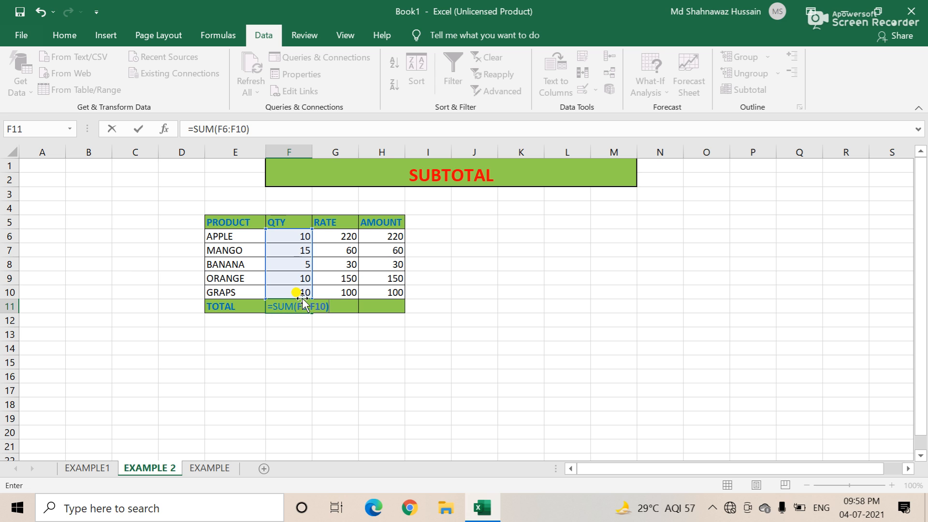
pyautogui.press('Return')
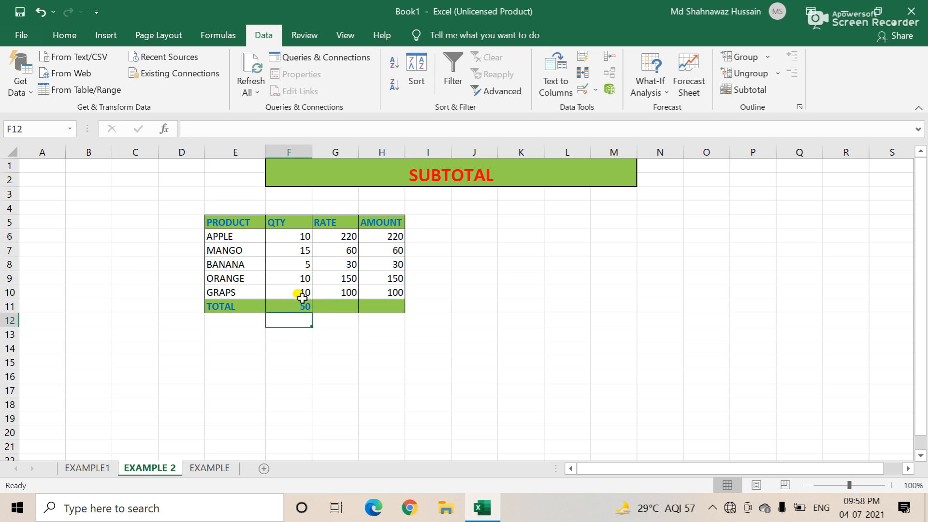
pyautogui.moveTo(300, 306); pyautogui.dragTo(377, 304)
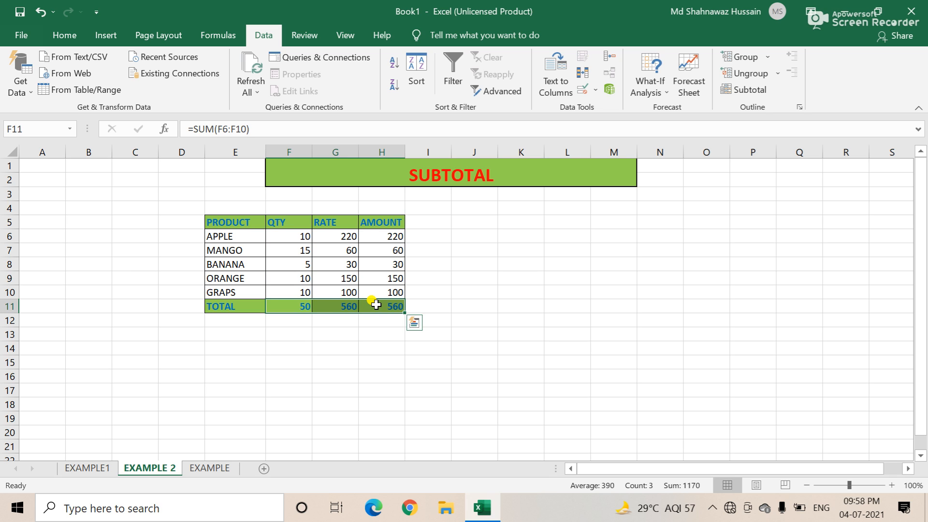
pyautogui.click(534, 289)
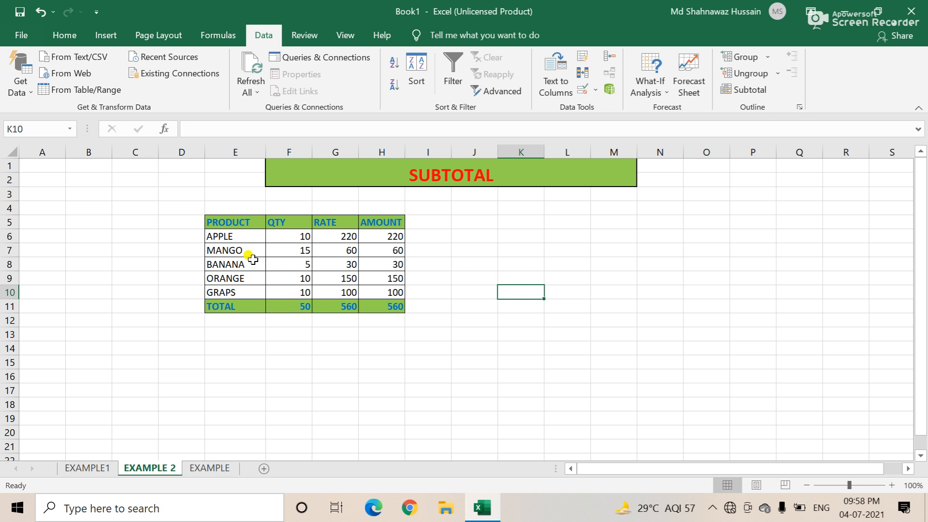
# - Add filters to the product table's header row E5:H5 and view the PRODUCT, QTY and RATE filter lists
pyautogui.moveTo(221, 220); pyautogui.dragTo(384, 216)
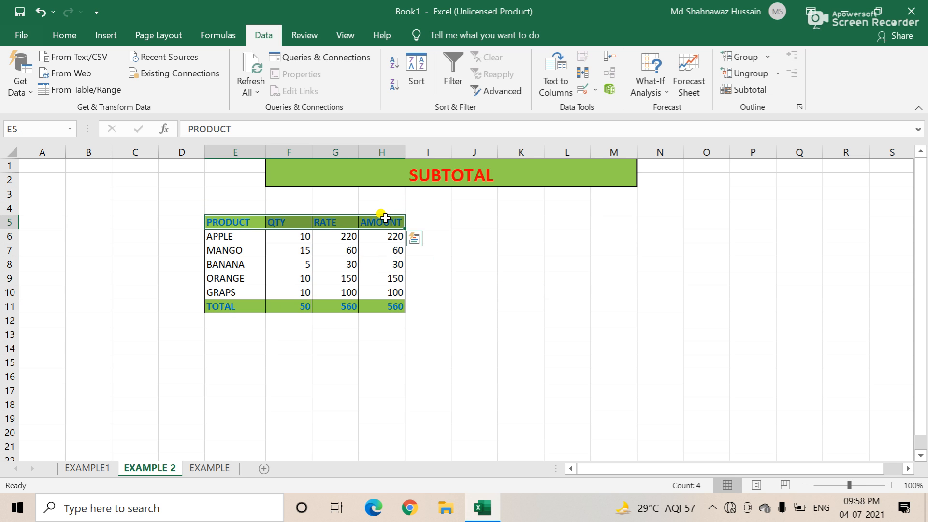
pyautogui.click(451, 67)
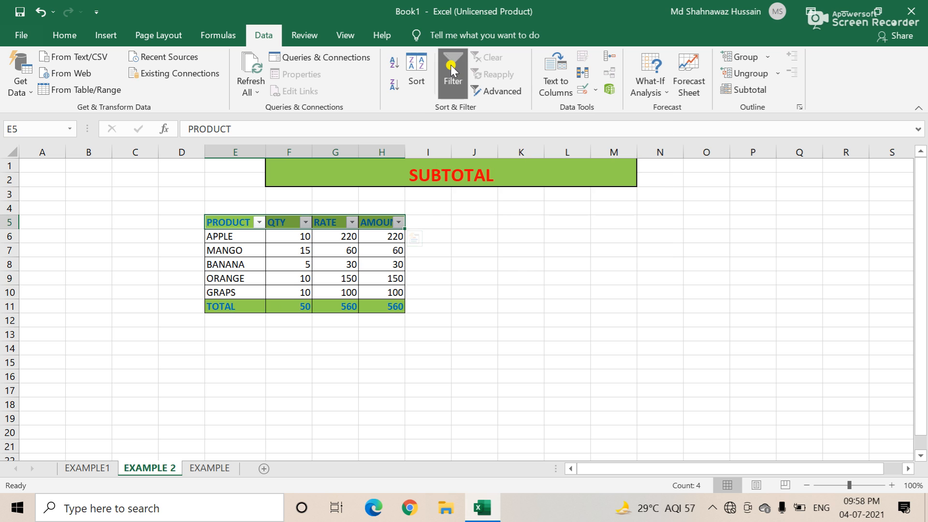
pyautogui.click(259, 222)
pyautogui.click(314, 404)
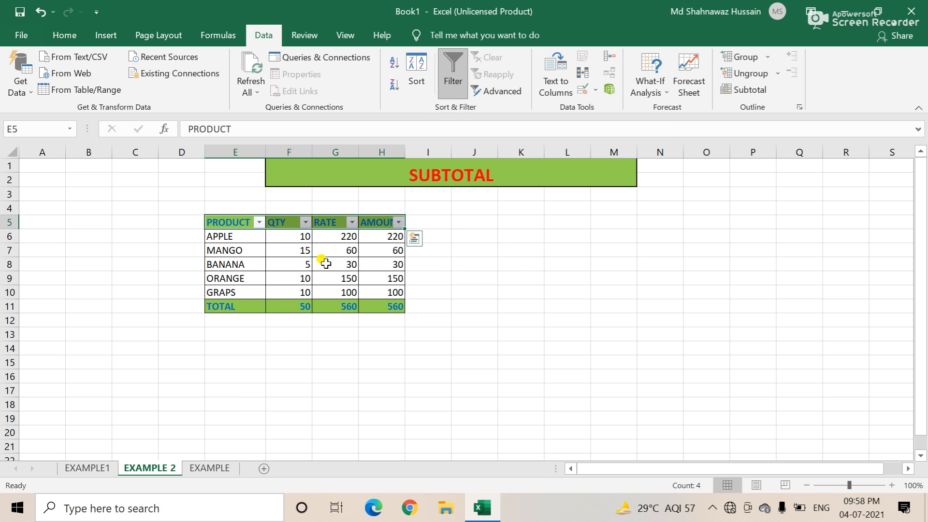
pyautogui.click(306, 223)
pyautogui.click(431, 373)
pyautogui.click(352, 222)
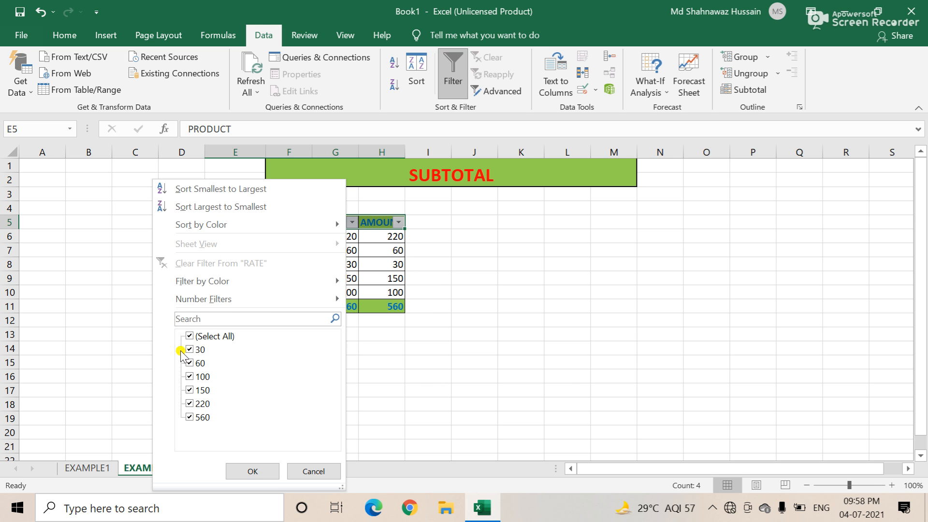
pyautogui.click(452, 372)
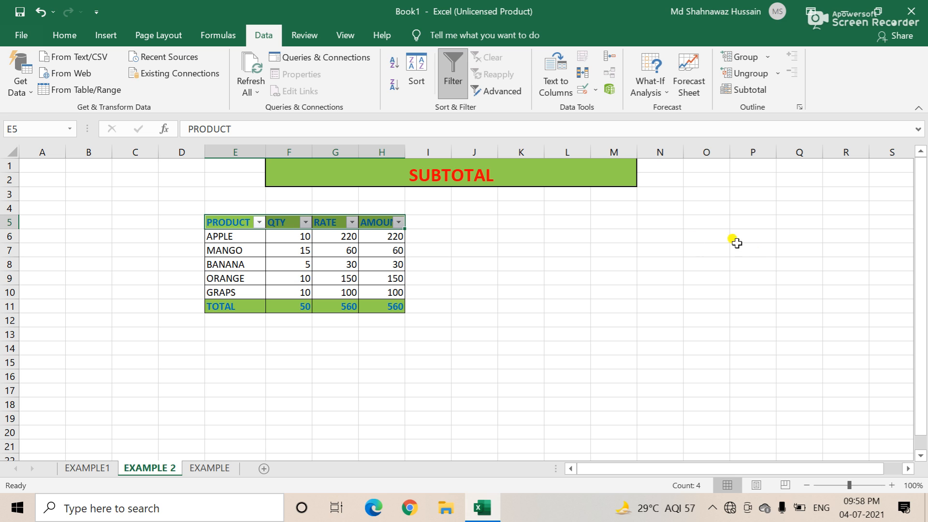
# - Filter APPLE out of the PRODUCT column and clear that filter again
pyautogui.click(258, 222)
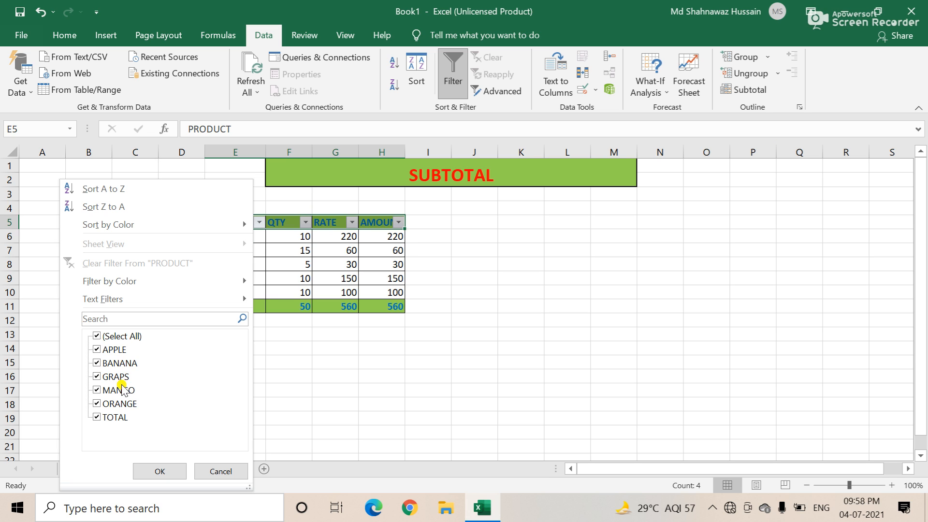
pyautogui.click(97, 350)
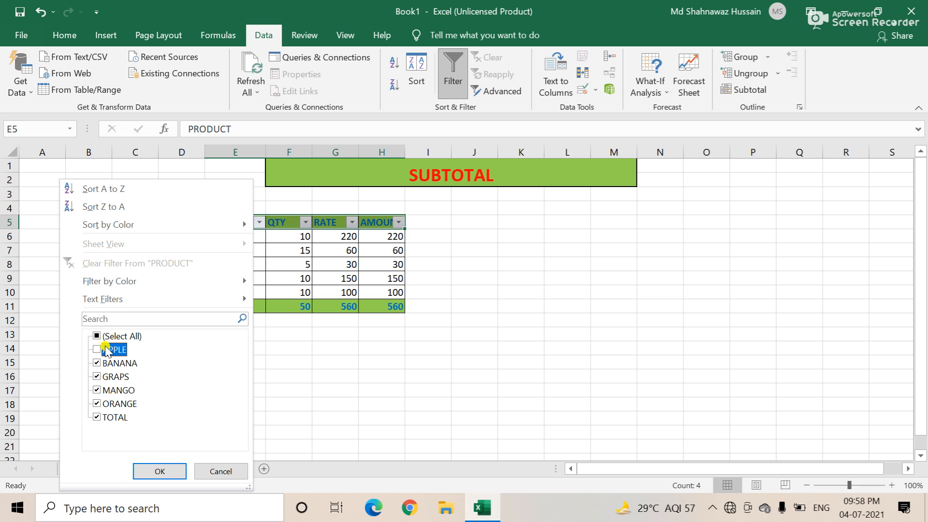
pyautogui.click(158, 471)
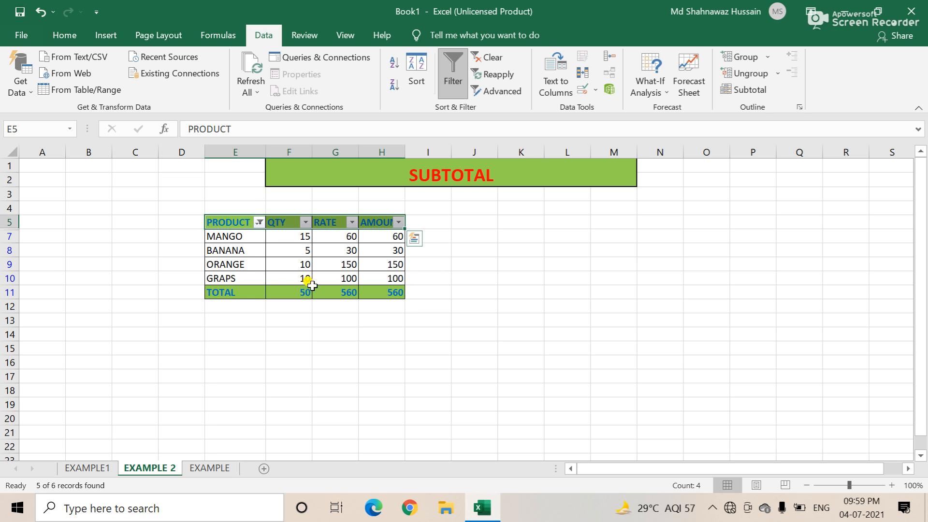
pyautogui.click(259, 222)
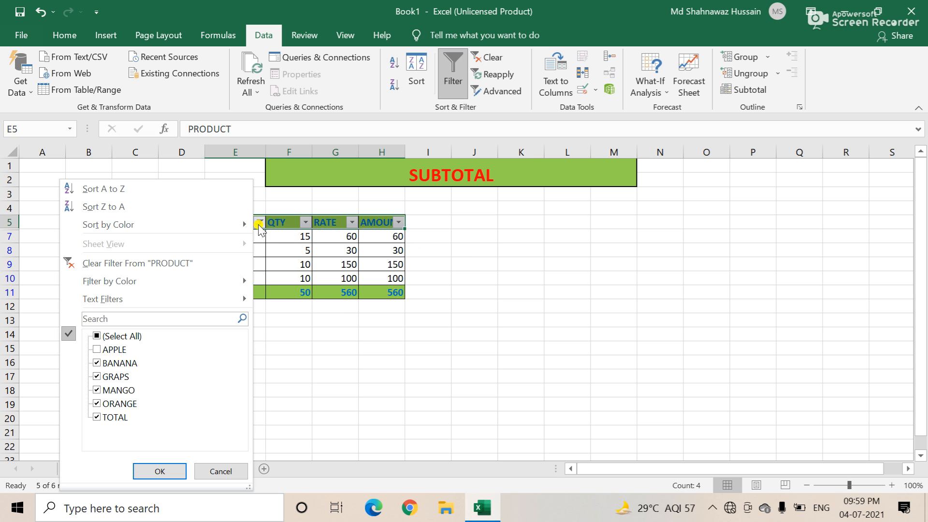
pyautogui.click(109, 259)
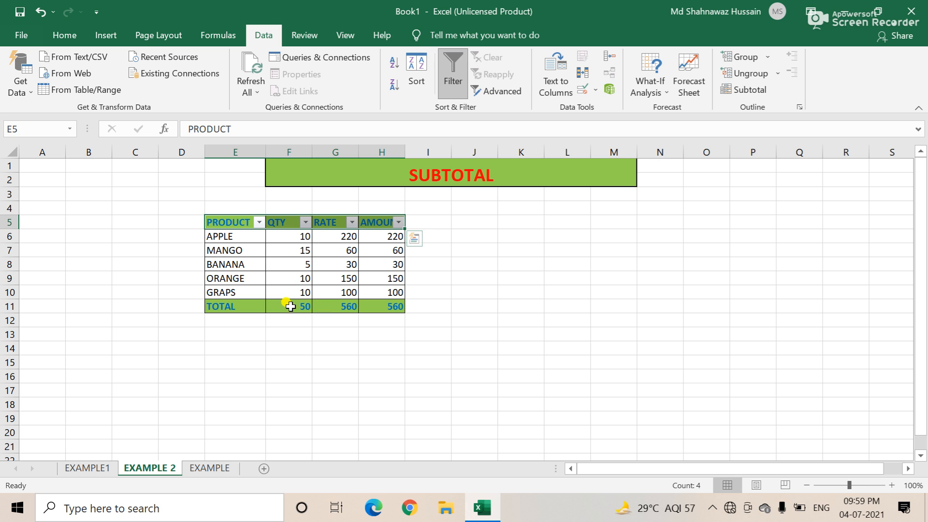
# - Exclude APPLE from the table using the PRODUCT column's filter
pyautogui.click(259, 222)
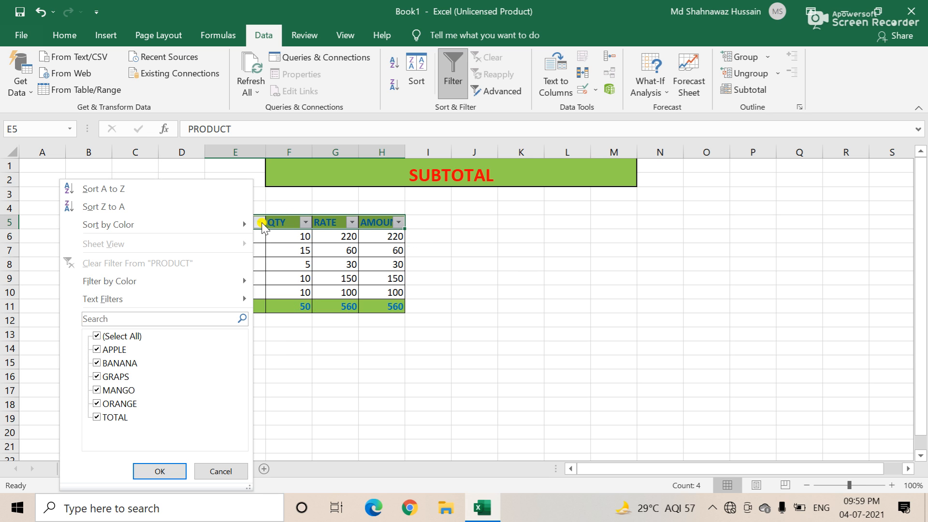
pyautogui.click(115, 351)
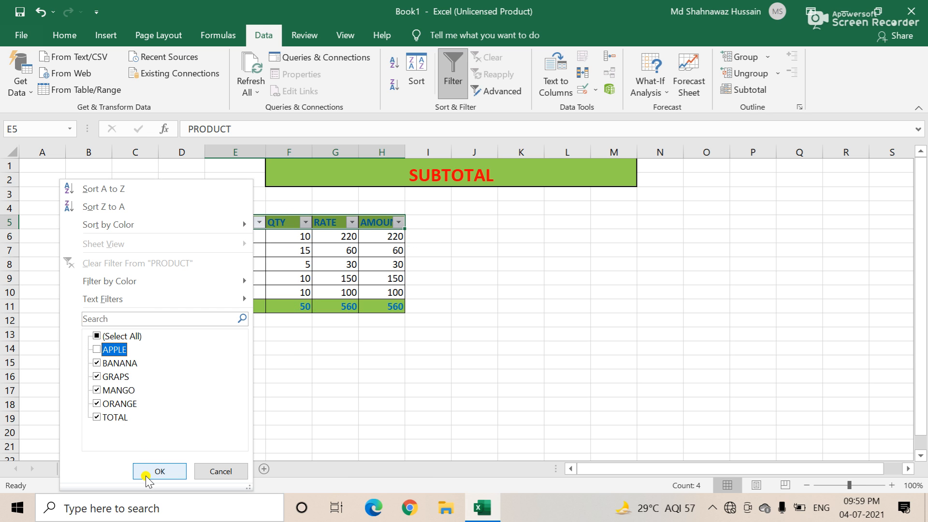
pyautogui.click(159, 472)
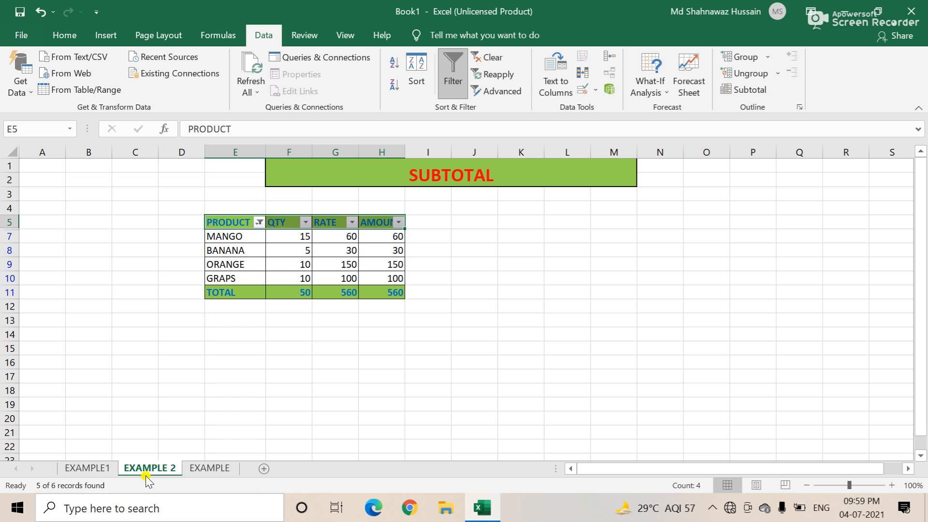
# - Inspect the SUM formulas and totals in F11, G11 and H11 while APPLE is filtered out
pyautogui.click(302, 291)
pyautogui.click(333, 291)
pyautogui.click(377, 292)
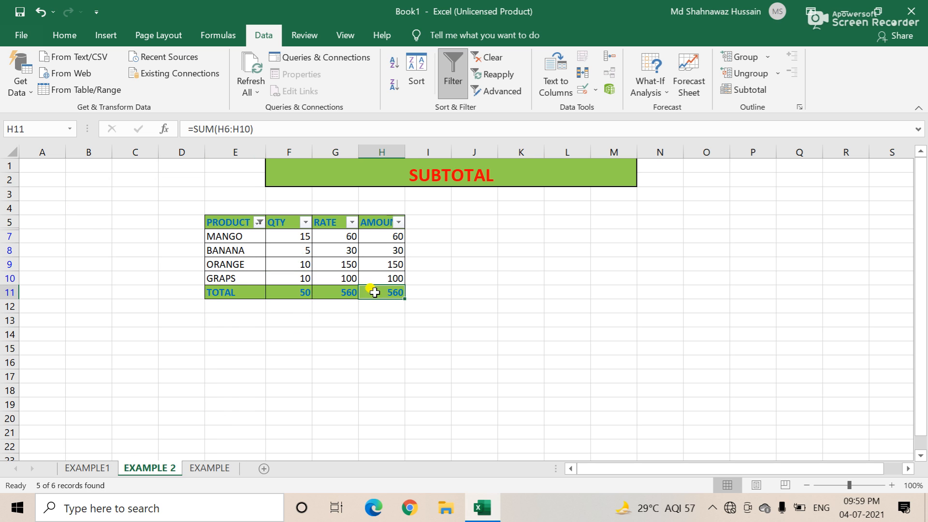
pyautogui.click(350, 291)
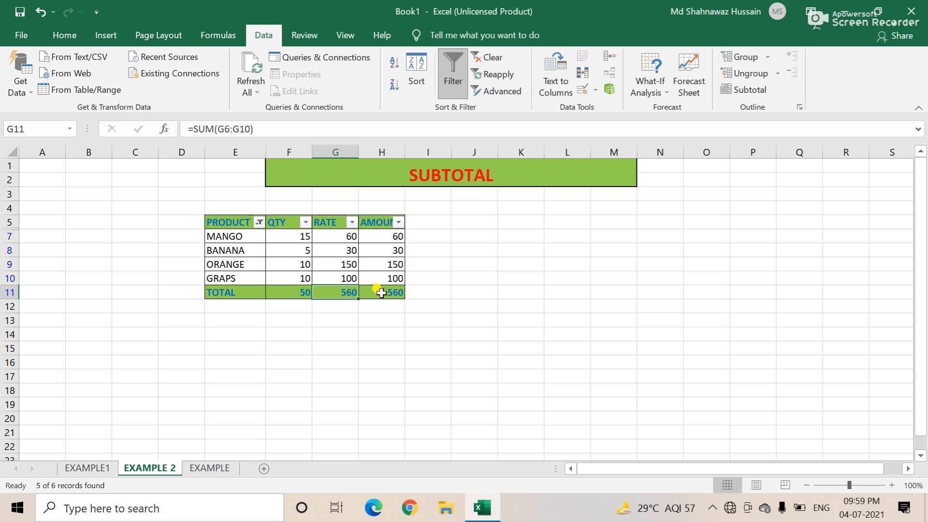
pyautogui.click(382, 293)
pyautogui.click(302, 290)
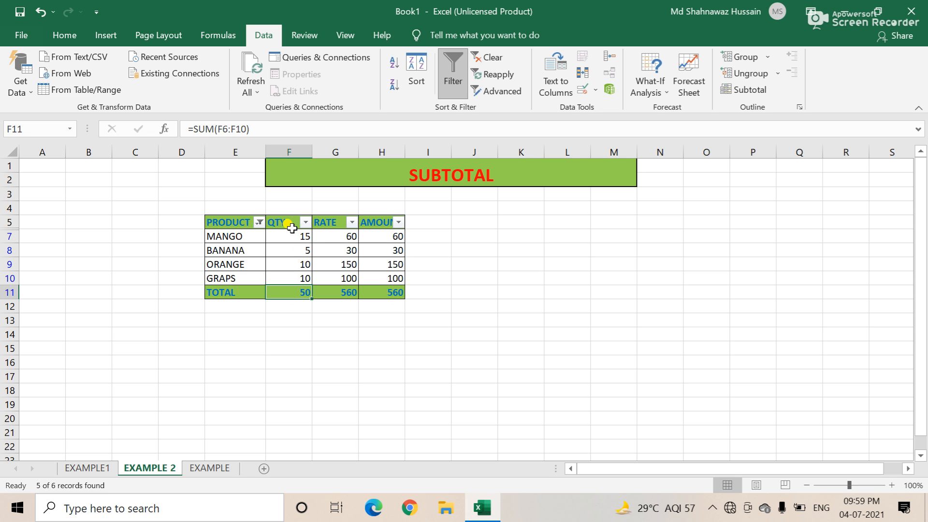
# - Include APPLE in the PRODUCT filter again to restore its row
pyautogui.click(257, 223)
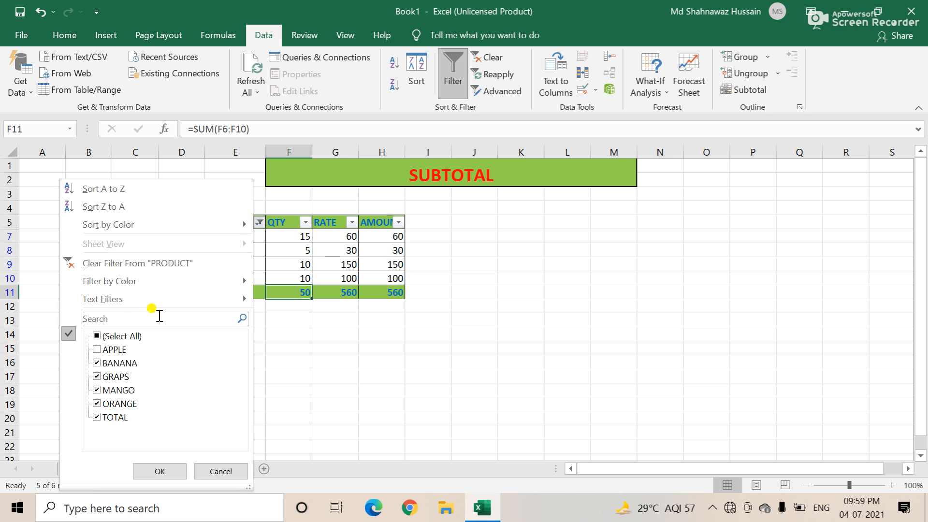
pyautogui.click(126, 352)
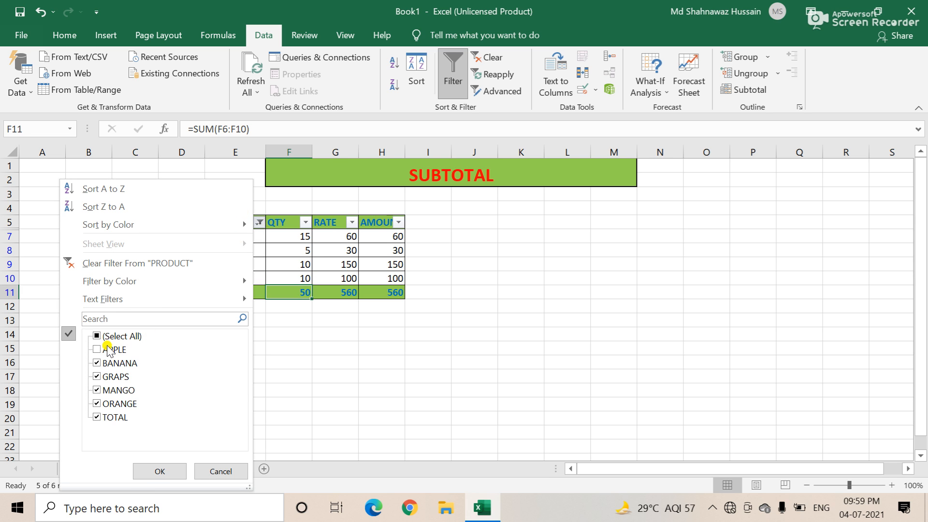
pyautogui.click(160, 471)
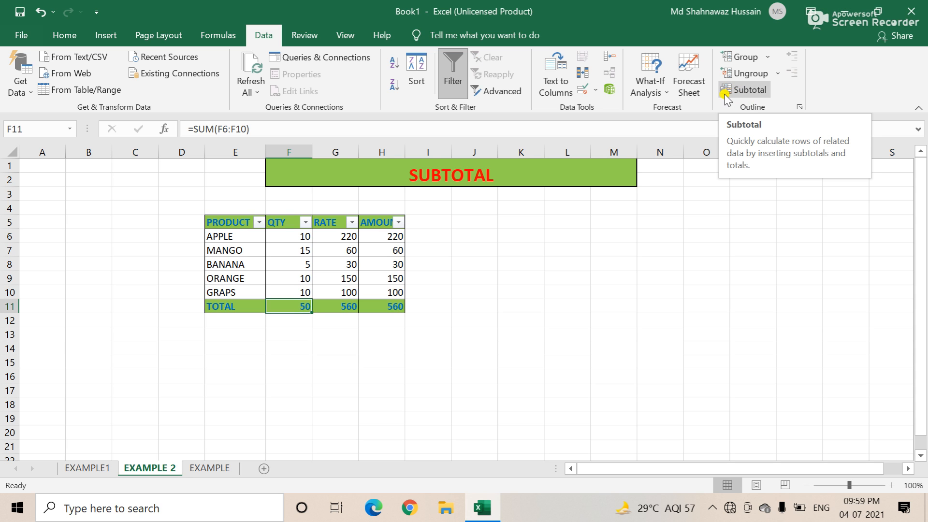
pyautogui.click(254, 223)
pyautogui.click(260, 223)
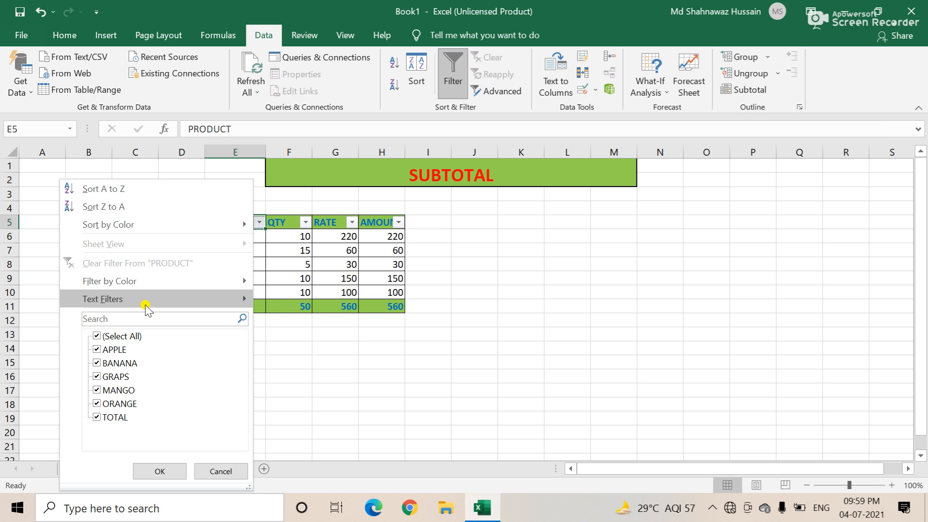
pyautogui.click(98, 349)
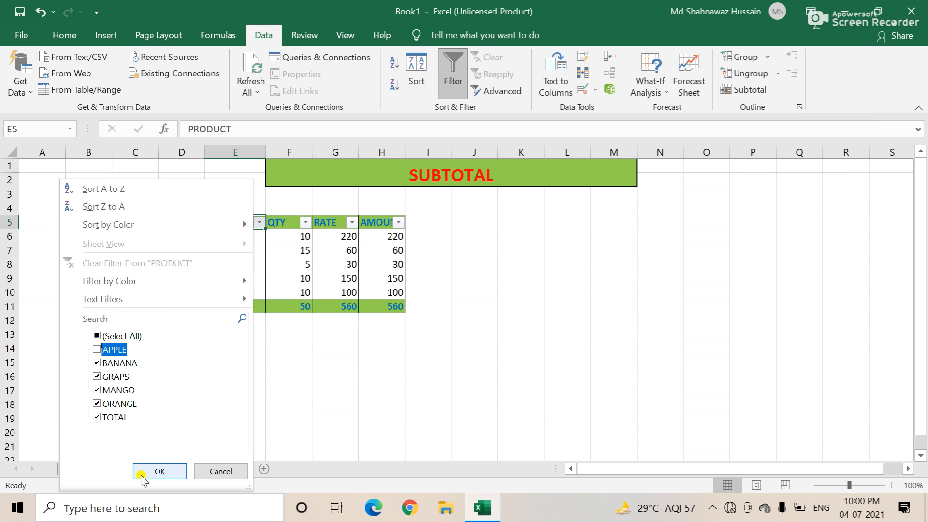
pyautogui.click(226, 471)
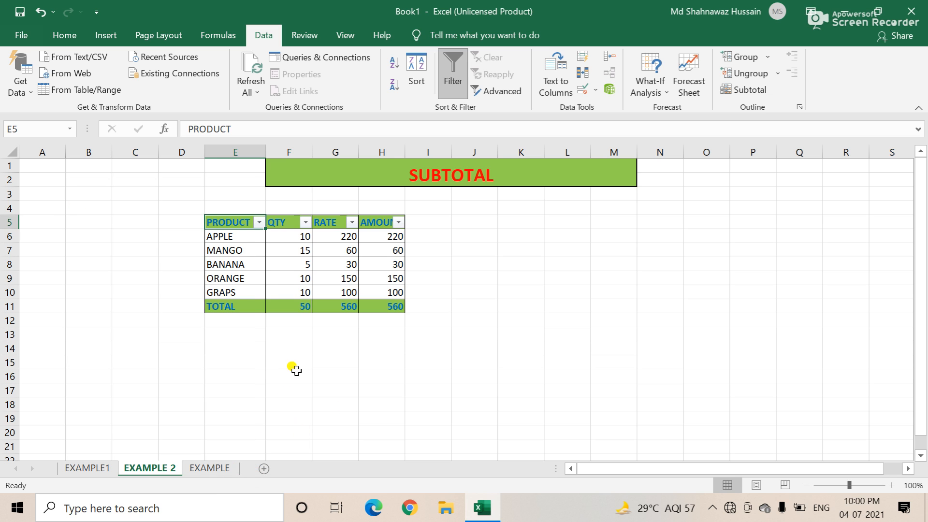
# - Hide the APPLE row with the PRODUCT filter and compare the QTY total in F11 before and after filtering
pyautogui.click(303, 306)
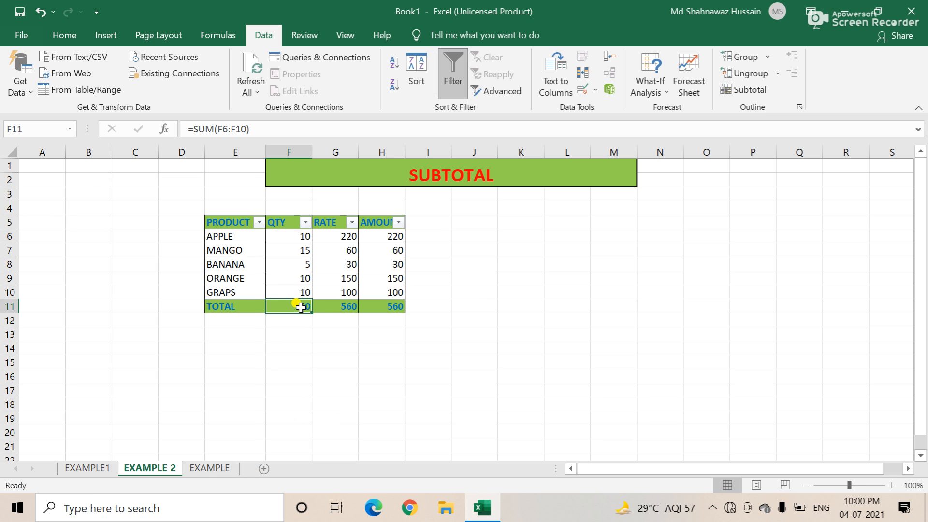
pyautogui.click(250, 219)
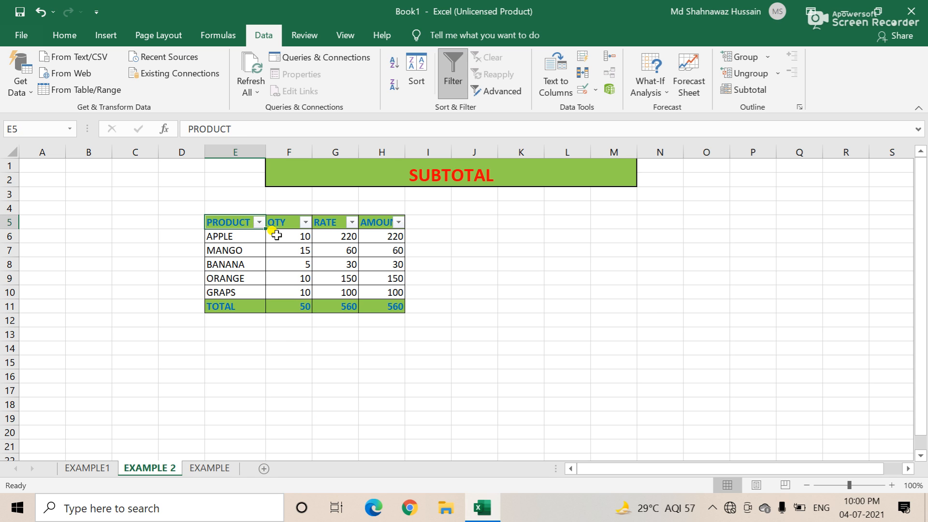
pyautogui.click(259, 222)
pyautogui.click(102, 350)
pyautogui.click(156, 471)
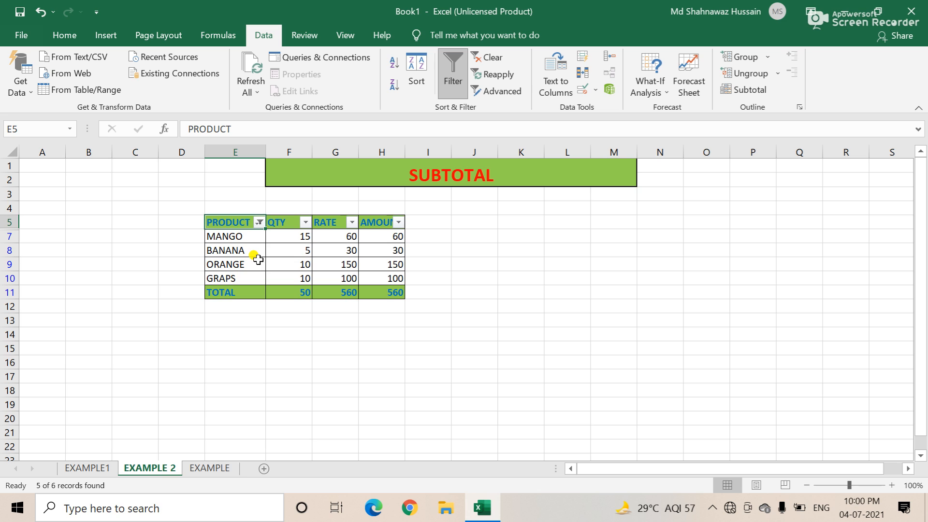
pyautogui.click(299, 294)
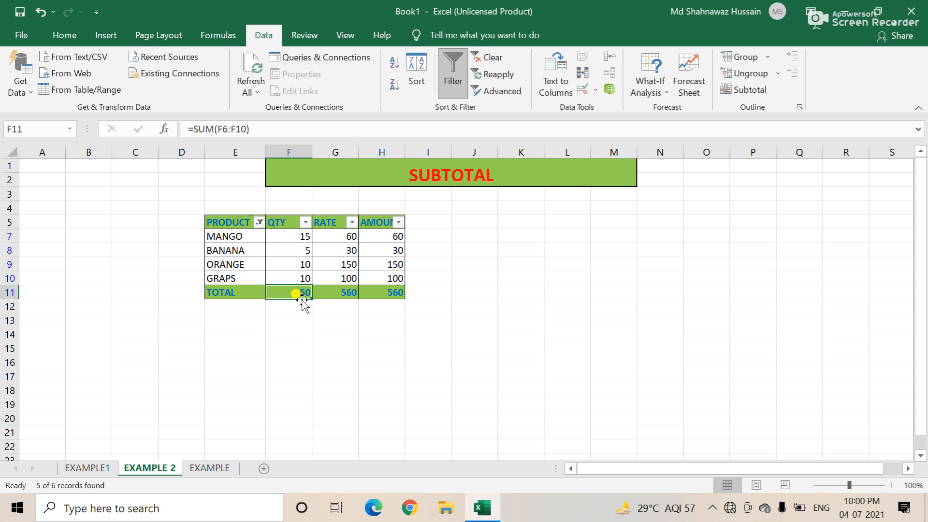
# - Clear the filter from the PRODUCT column
pyautogui.click(259, 222)
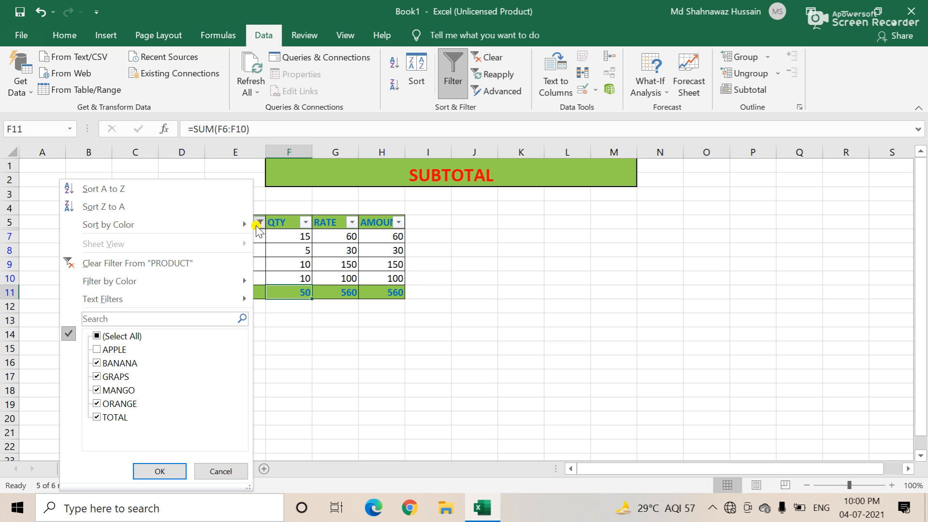
pyautogui.click(103, 262)
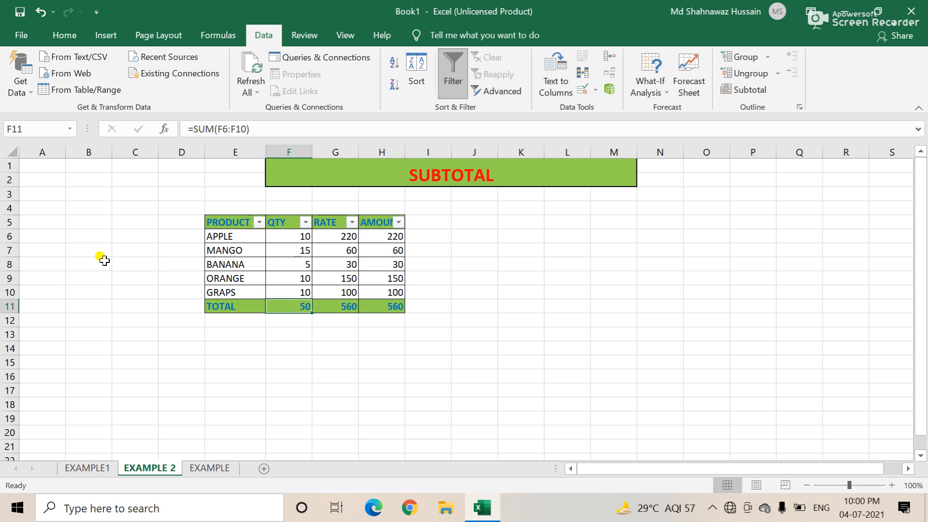
pyautogui.click(321, 362)
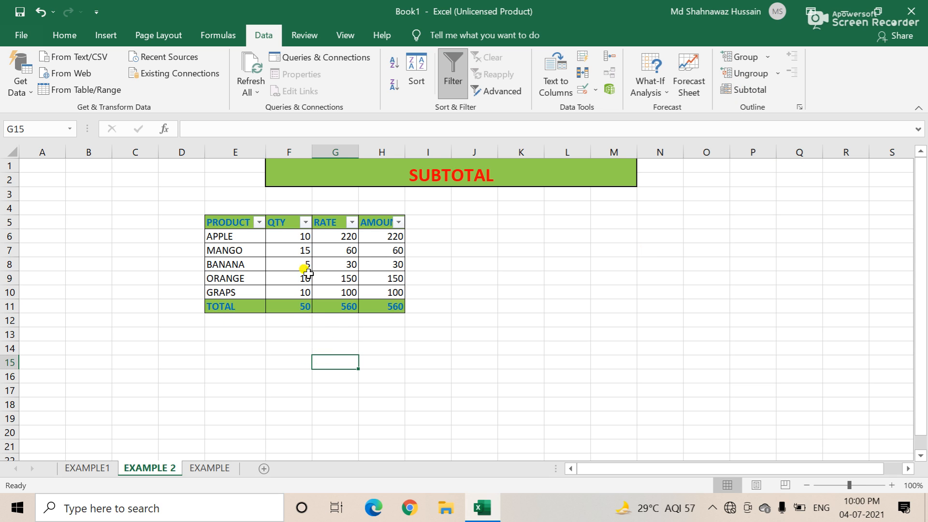
# - Add Sum subtotals of AMOUNT at each change in PRODUCT for E5:H11, including the TOTAL row
pyautogui.moveTo(225, 223); pyautogui.dragTo(395, 302)
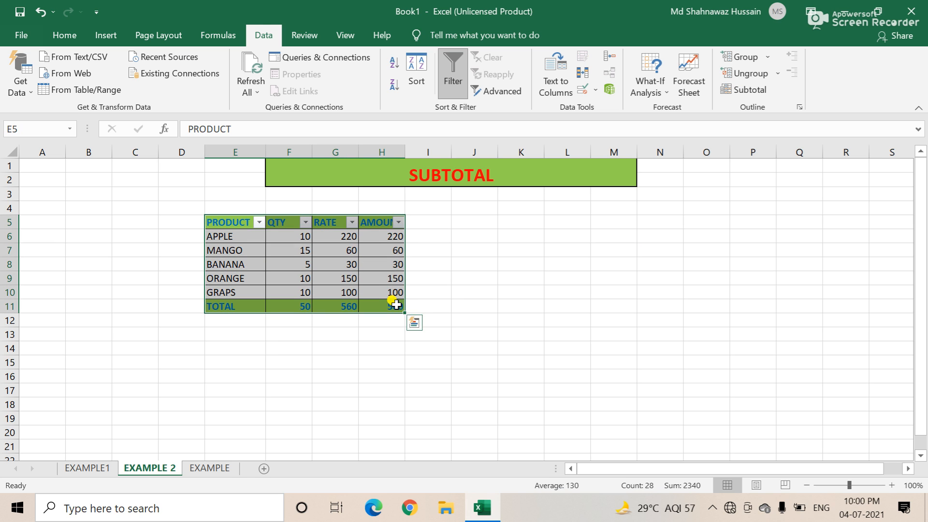
pyautogui.click(750, 90)
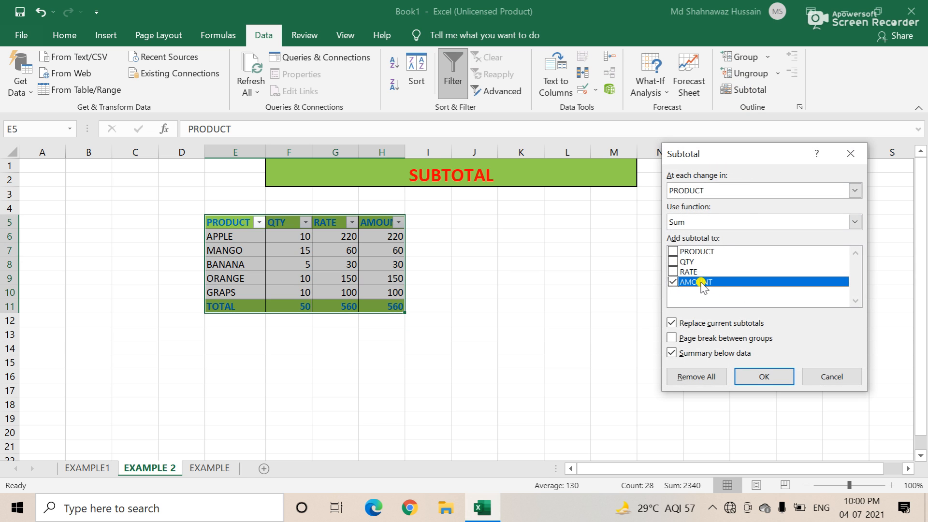
pyautogui.click(757, 375)
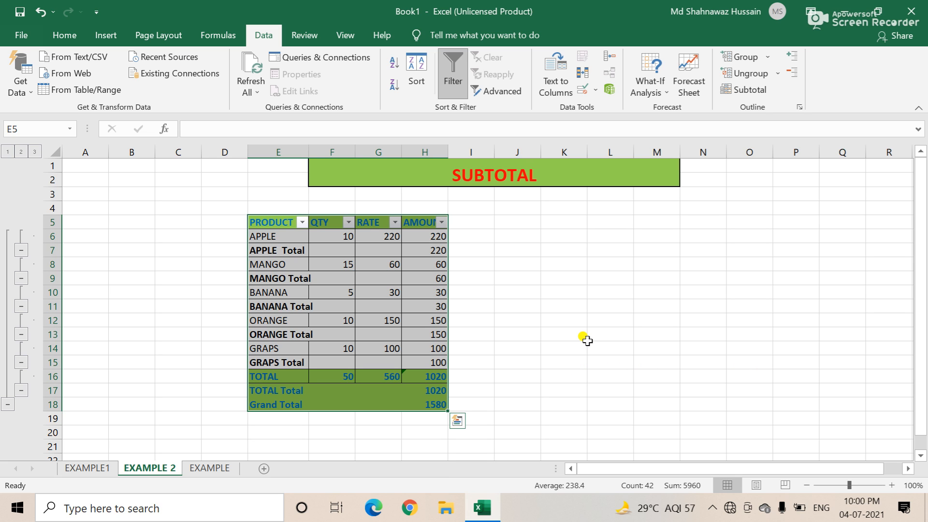
pyautogui.click(556, 300)
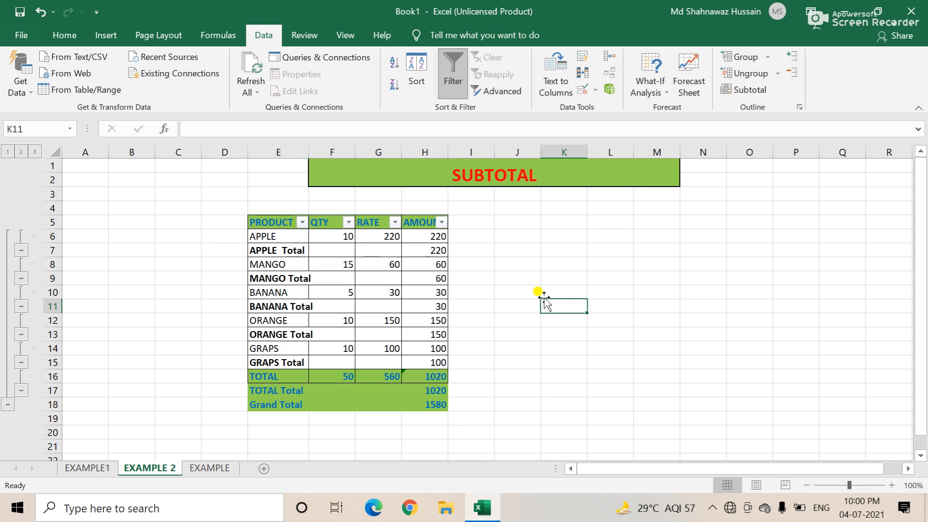
# - Examine the AMOUNT formulas in column H for the product subtotals, TOTAL, TOTAL Total and Grand Total rows
pyautogui.click(430, 249)
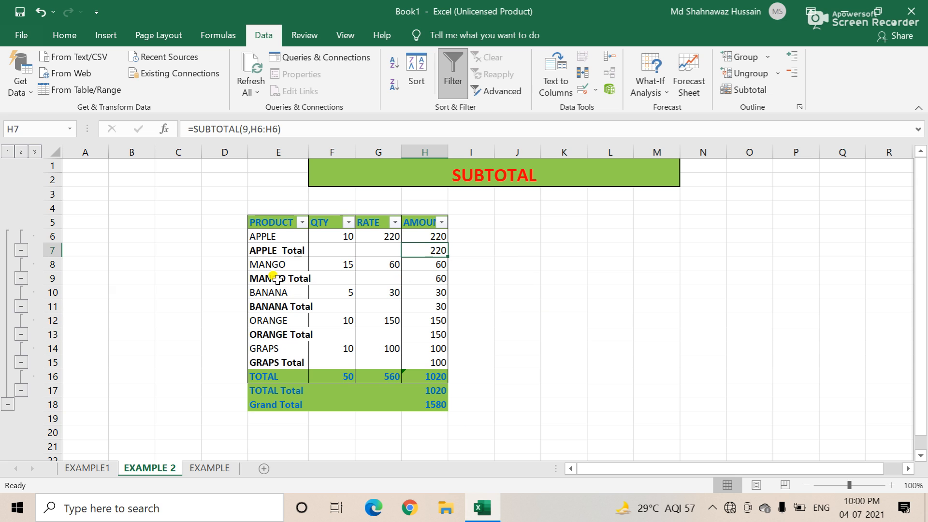
pyautogui.click(434, 279)
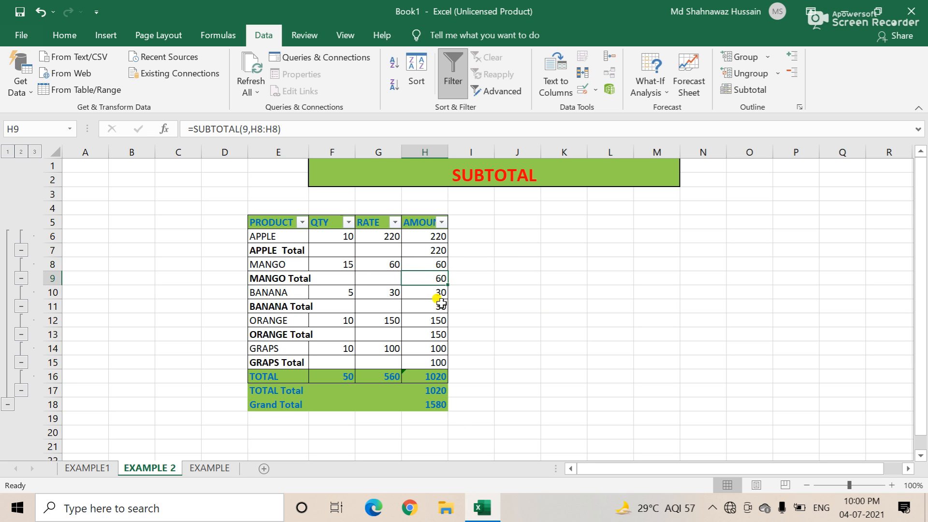
pyautogui.click(435, 292)
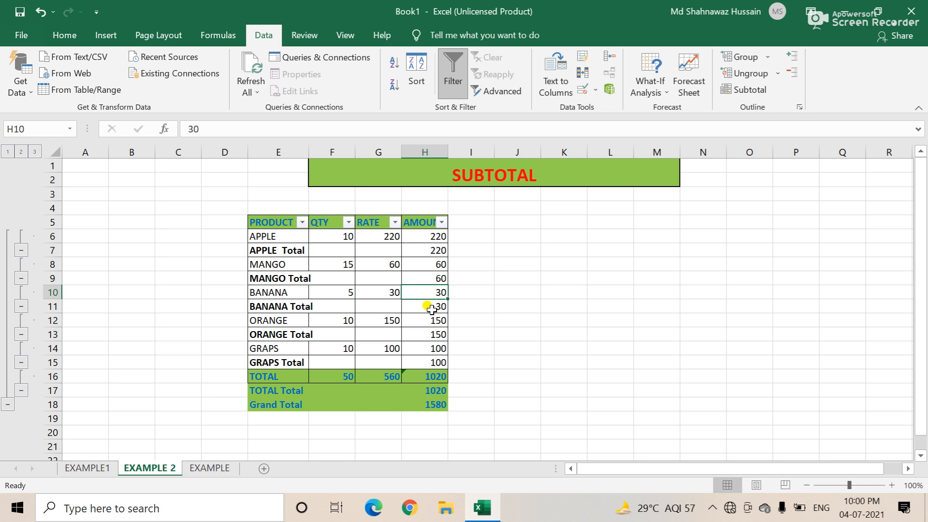
pyautogui.click(434, 304)
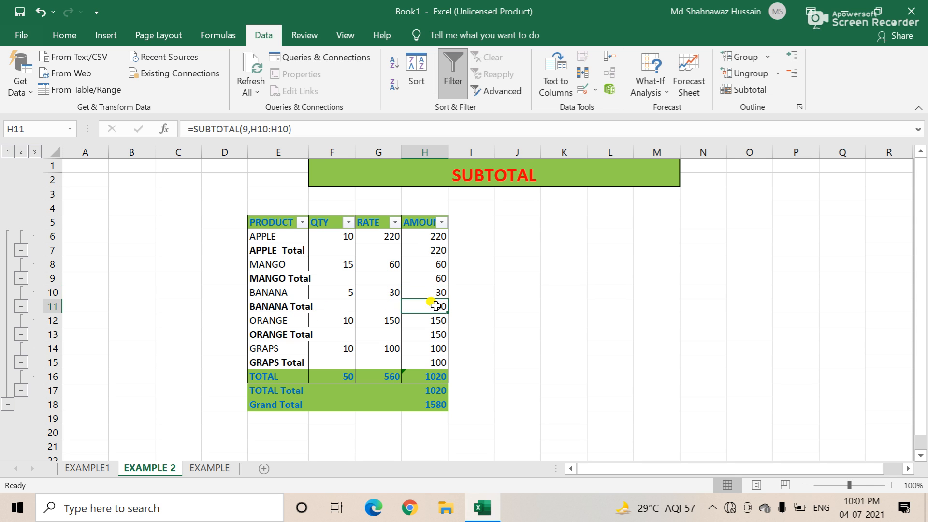
pyautogui.click(434, 335)
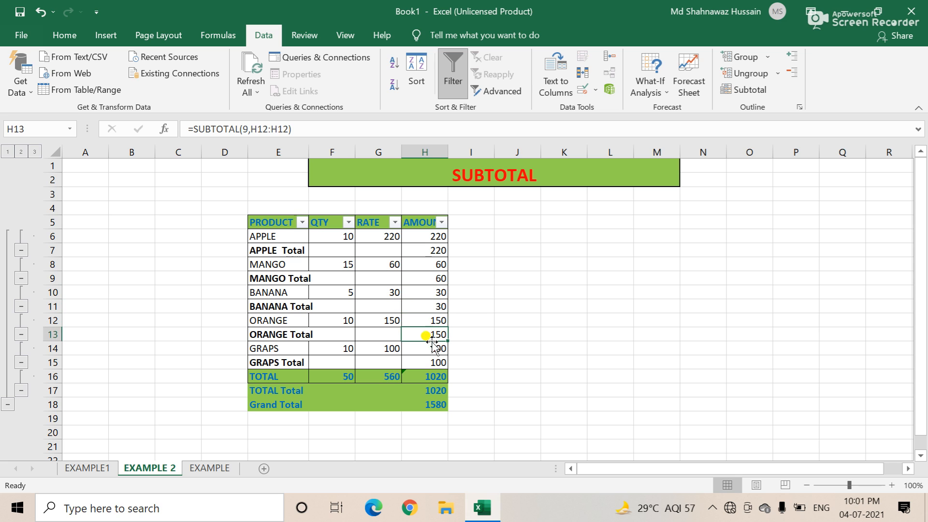
pyautogui.click(440, 347)
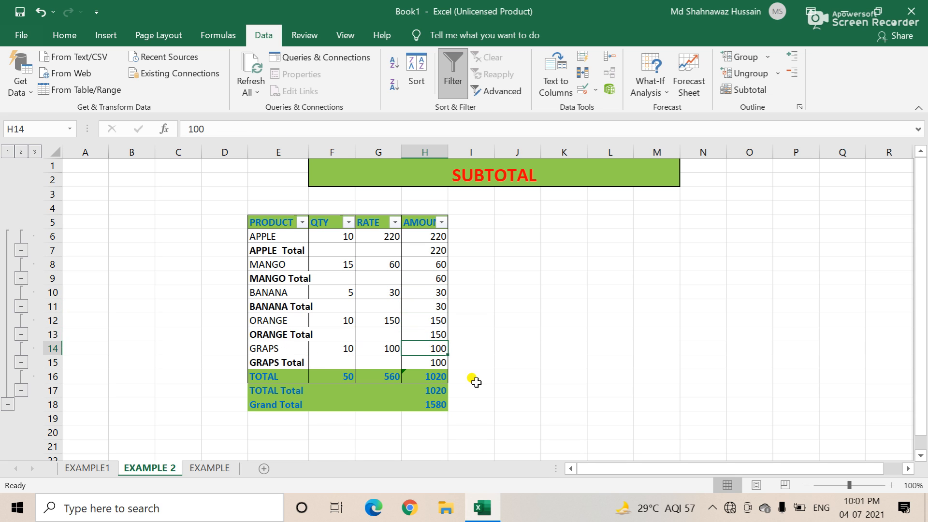
pyautogui.click(436, 363)
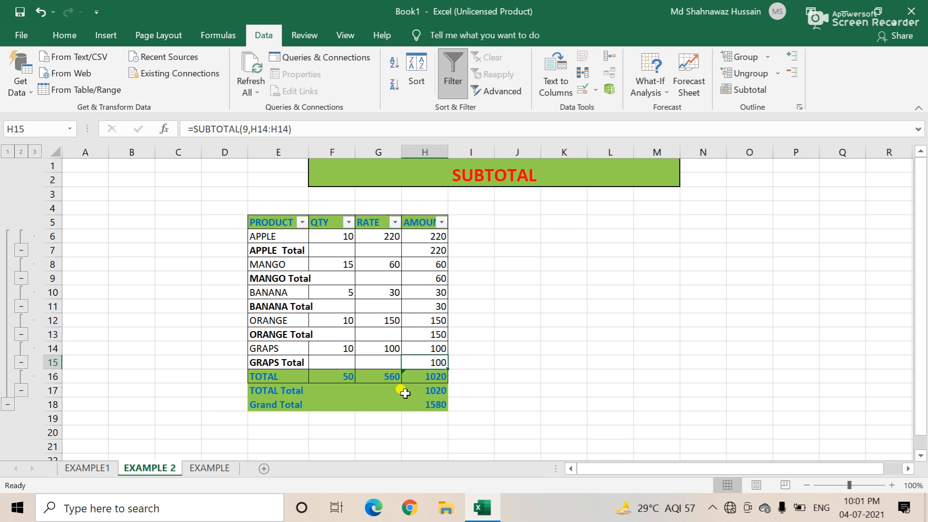
pyautogui.click(432, 379)
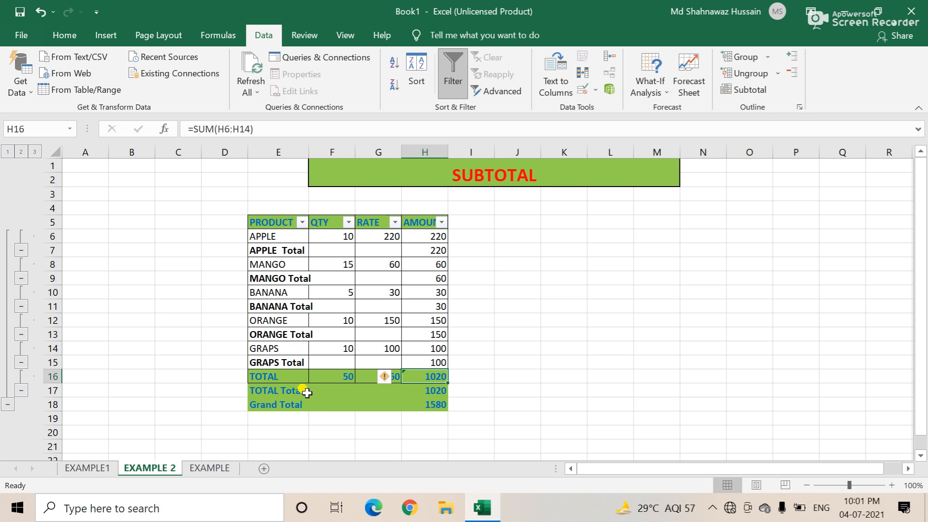
pyautogui.click(445, 392)
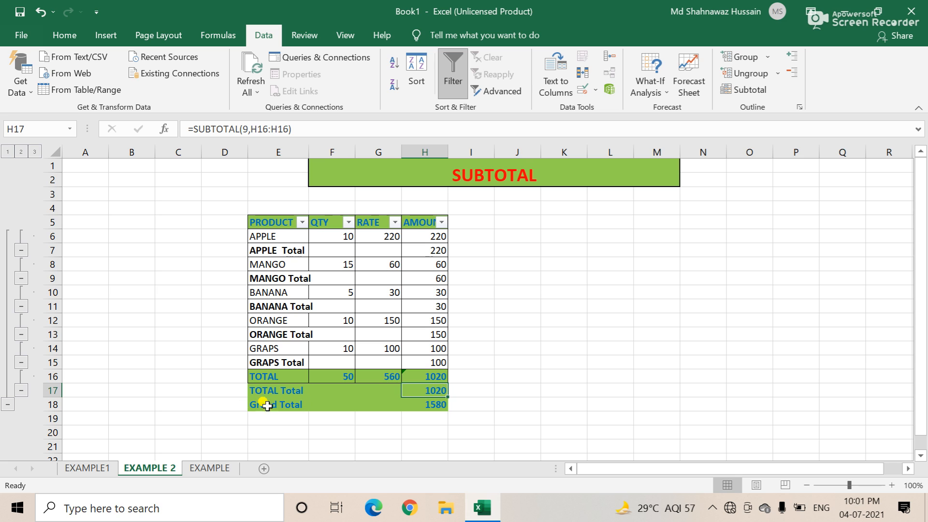
pyautogui.click(437, 402)
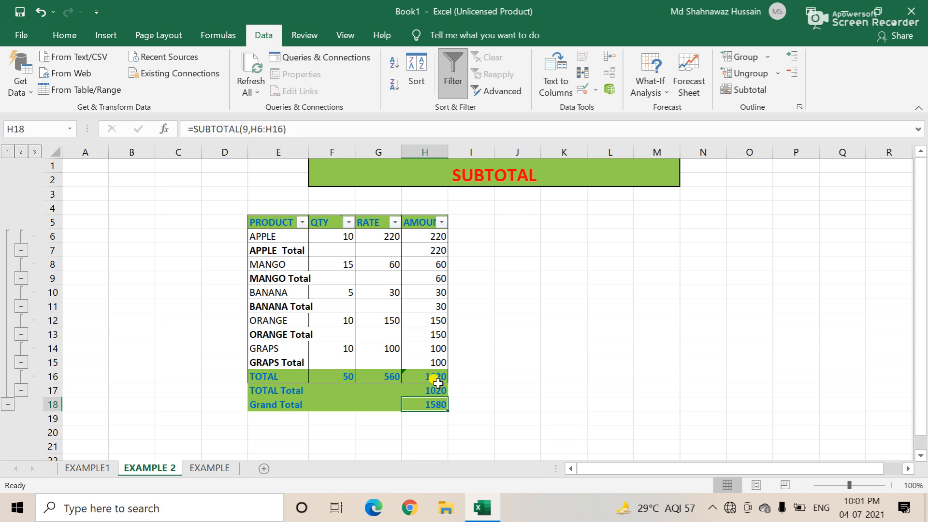
pyautogui.click(553, 373)
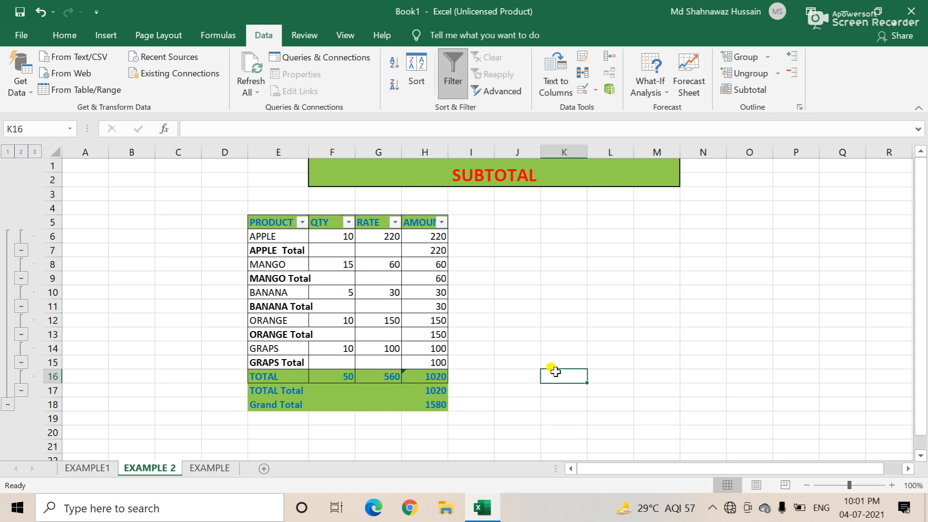
# - Remove all subtotals from the table in E5:H18
pyautogui.moveTo(261, 223); pyautogui.dragTo(424, 404)
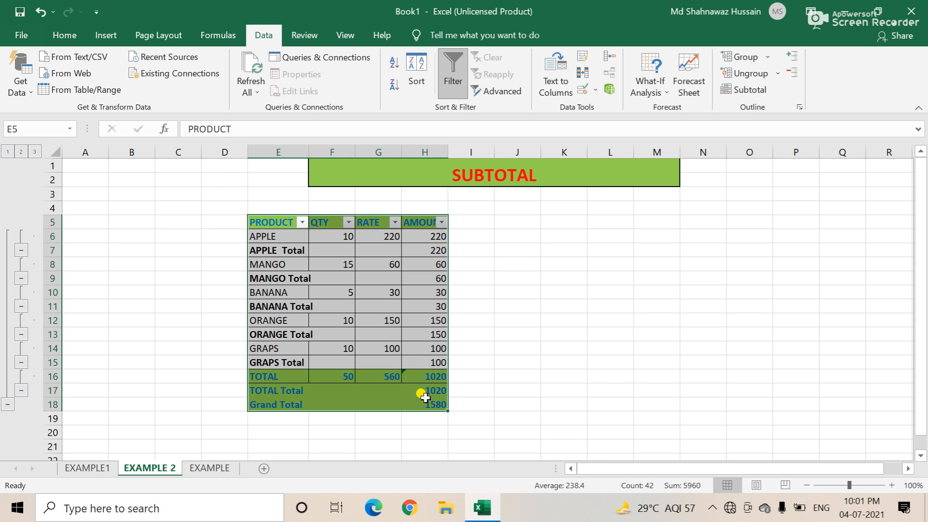
pyautogui.click(750, 90)
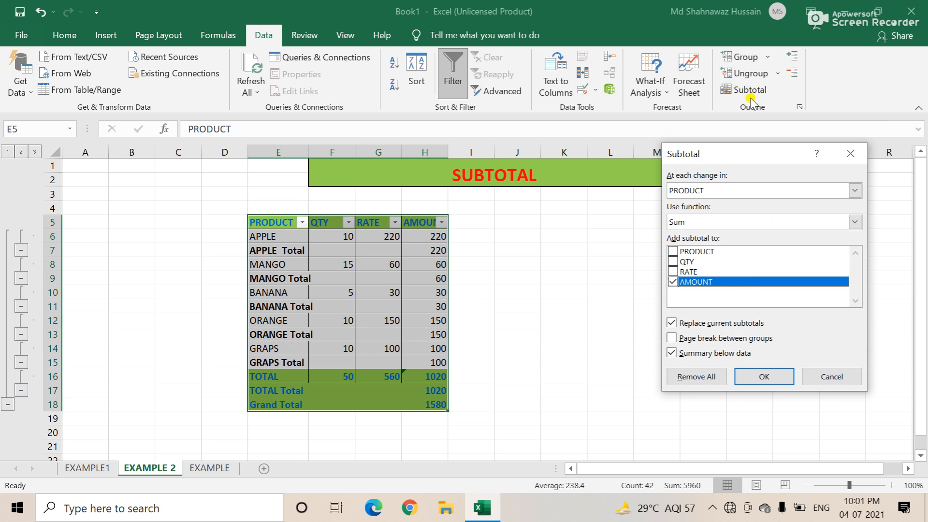
pyautogui.click(682, 378)
pyautogui.click(501, 320)
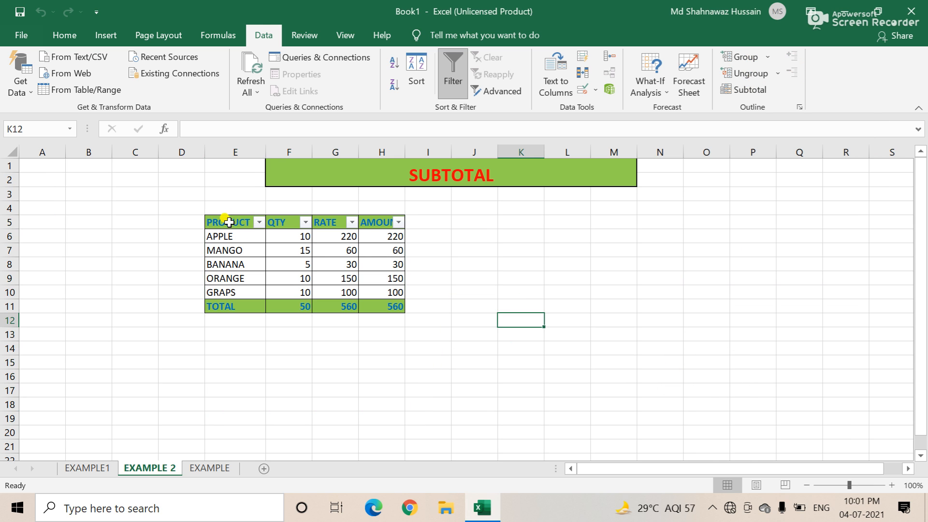
# - Add Sum subtotals of AMOUNT at each change in PRODUCT for E5:H10 only, and check the formulas in H16 and H17
pyautogui.moveTo(213, 223); pyautogui.dragTo(389, 293)
pyautogui.click(746, 92)
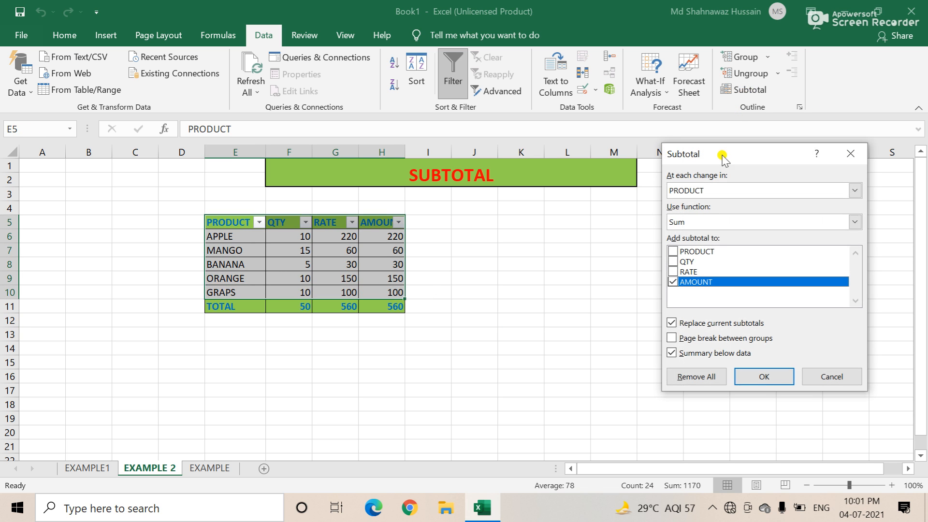
pyautogui.click(753, 377)
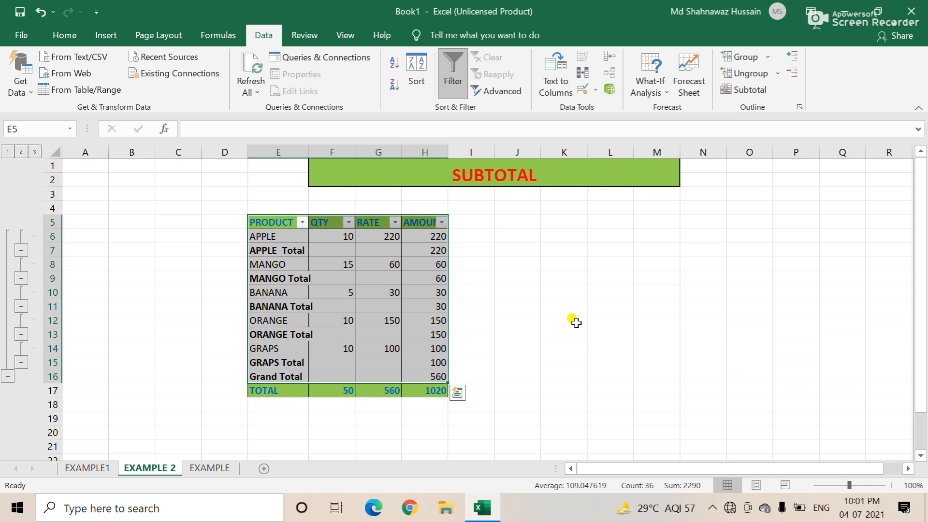
pyautogui.click(421, 376)
pyautogui.click(428, 389)
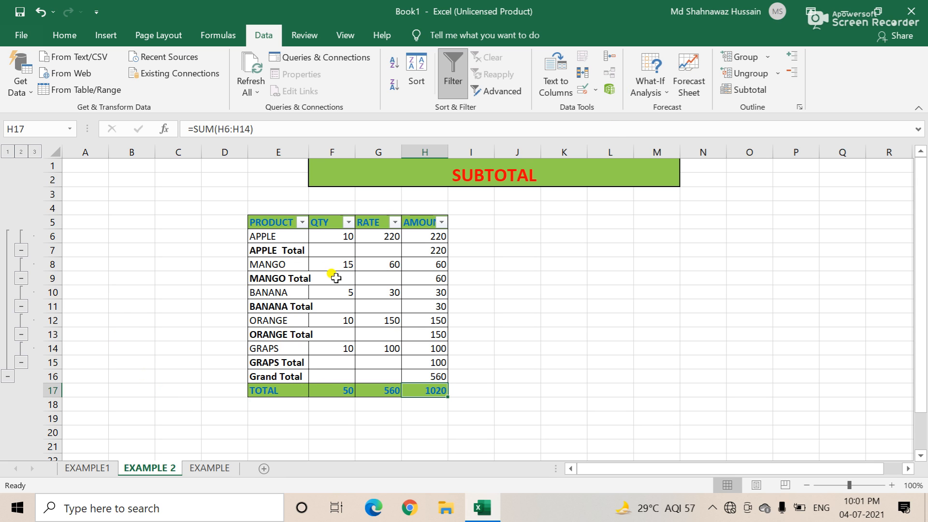
# - Exclude APPLE with the PRODUCT filter to compare the Grand Total and TOTAL amounts, and include it again
pyautogui.click(301, 222)
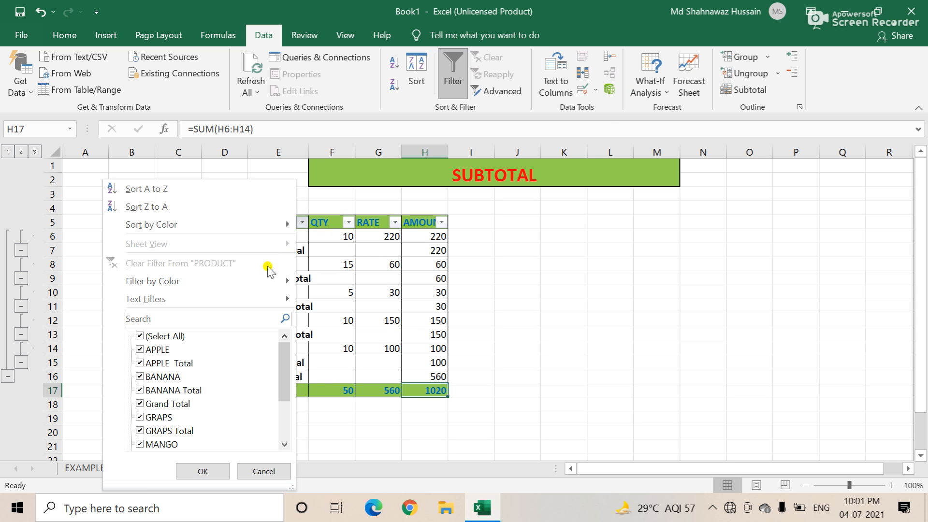
pyautogui.click(157, 351)
pyautogui.click(200, 469)
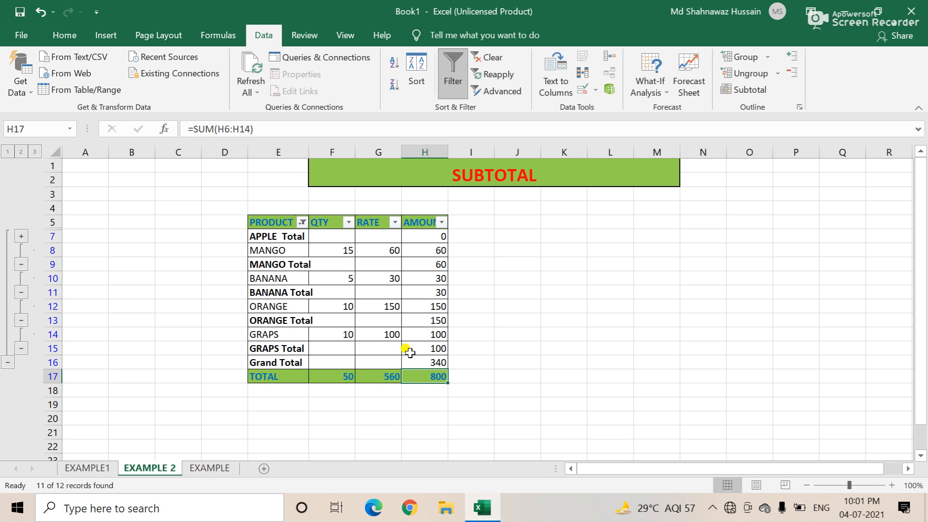
pyautogui.click(302, 222)
pyautogui.click(141, 349)
pyautogui.click(200, 469)
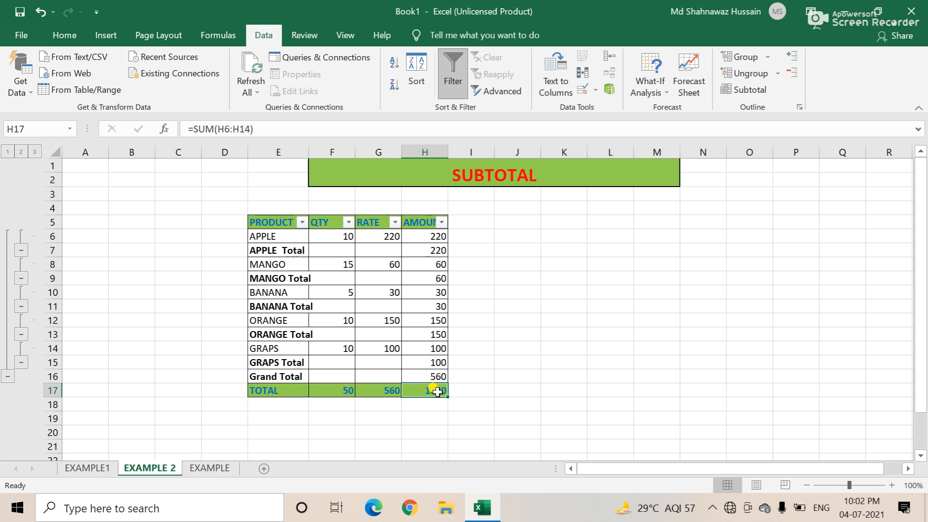
# - Filter only the APPLE item out of the PRODUCT column again, keeping the APPLE Total row
pyautogui.click(302, 222)
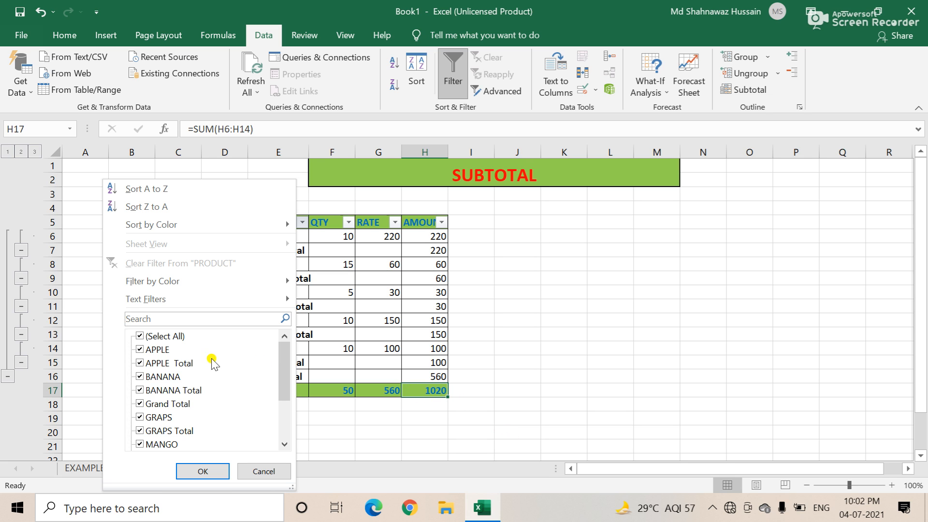
pyautogui.click(148, 350)
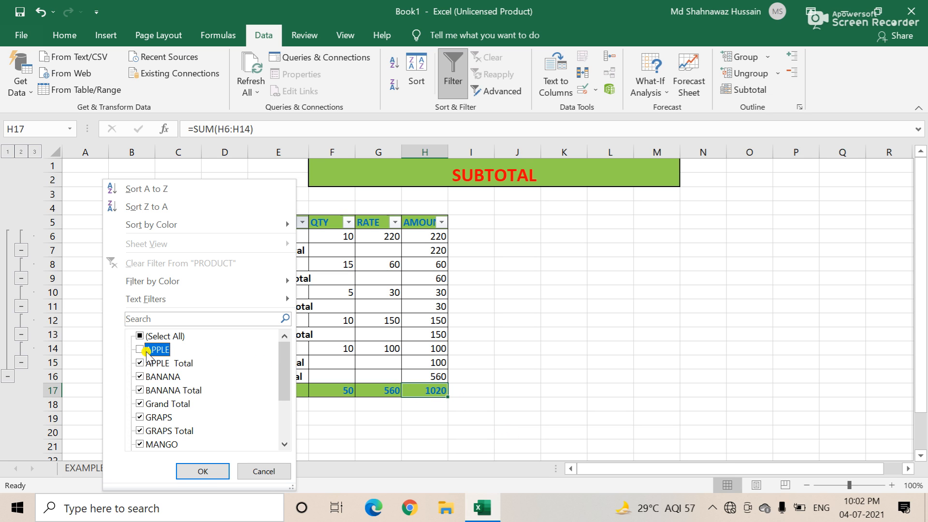
pyautogui.click(200, 472)
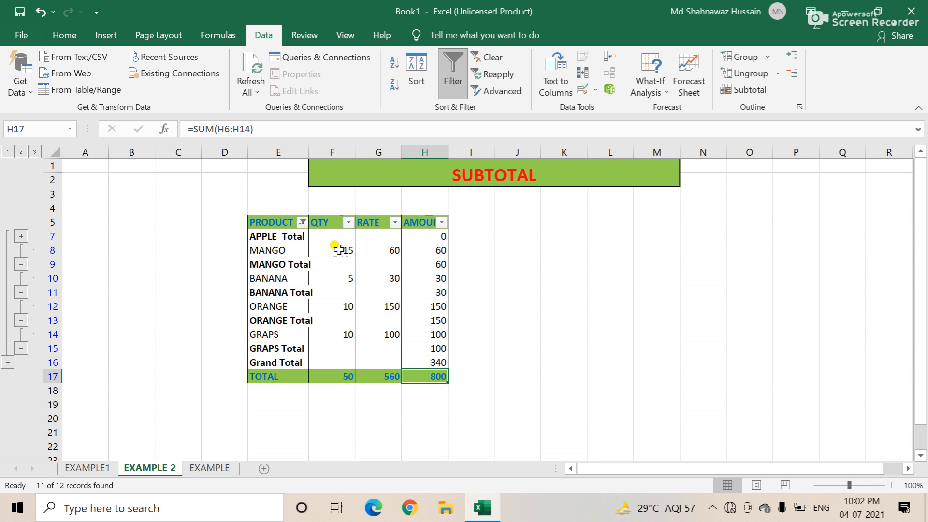
# - Replace the current subtotals with Sum subtotals of AMOUNT at each change in PRODUCT, including the TOTAL row in the range
pyautogui.click(751, 92)
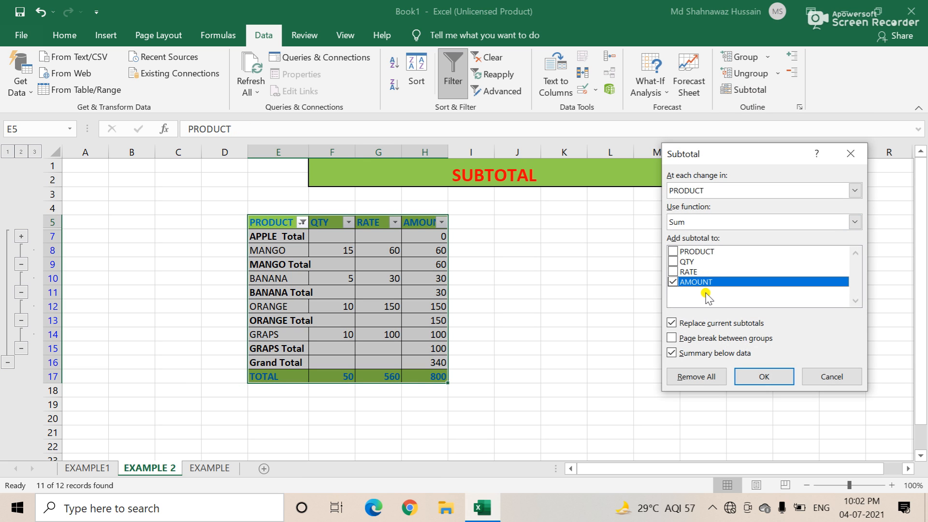
pyautogui.click(685, 262)
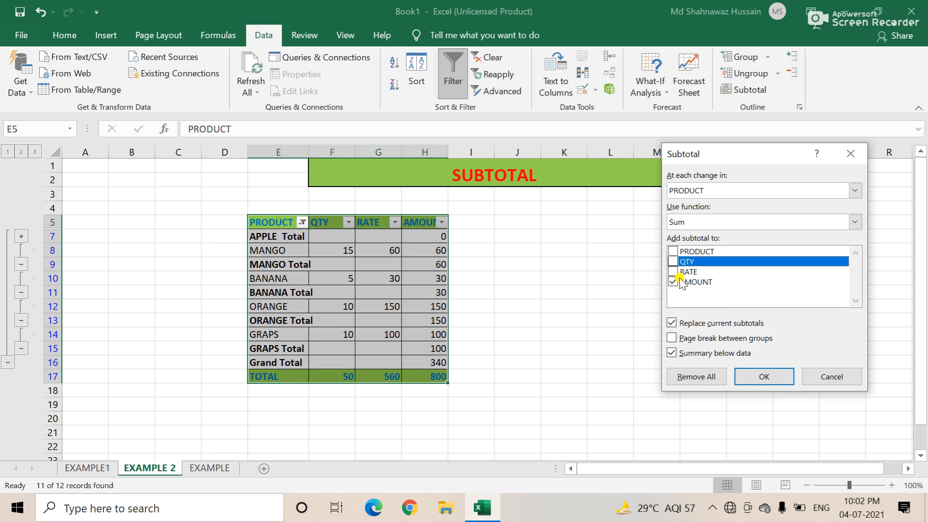
pyautogui.click(675, 283)
pyautogui.click(679, 252)
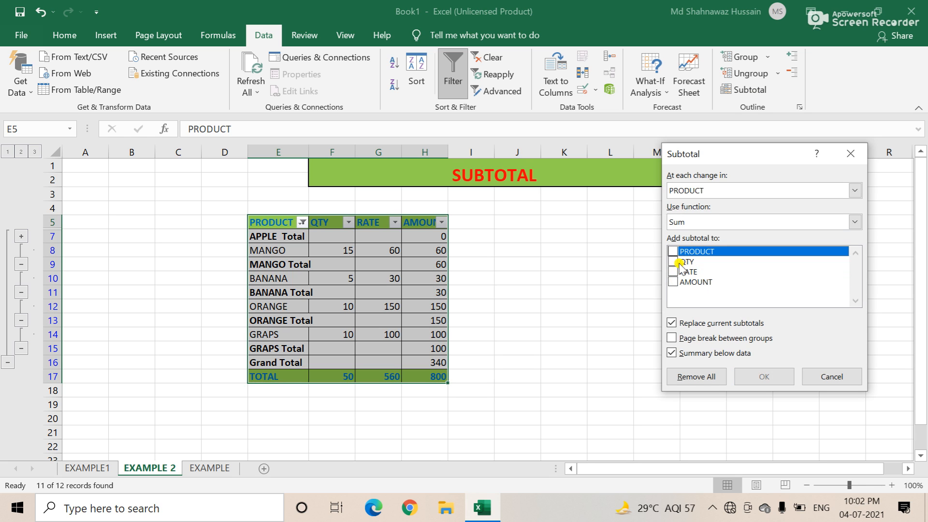
pyautogui.click(679, 264)
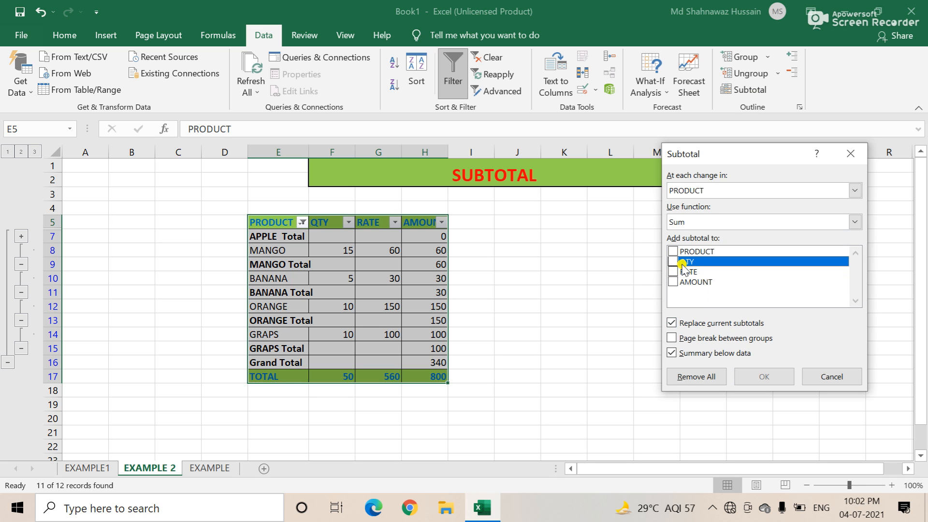
pyautogui.click(683, 284)
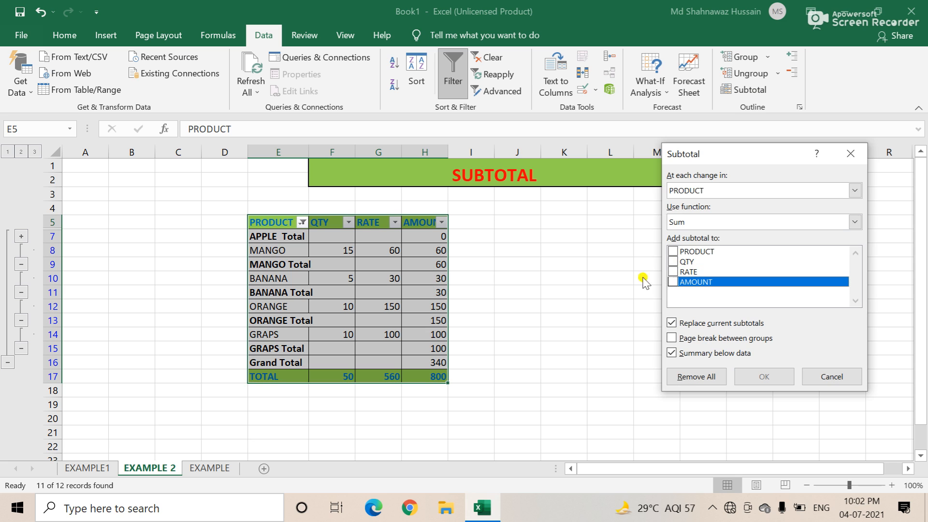
pyautogui.click(673, 283)
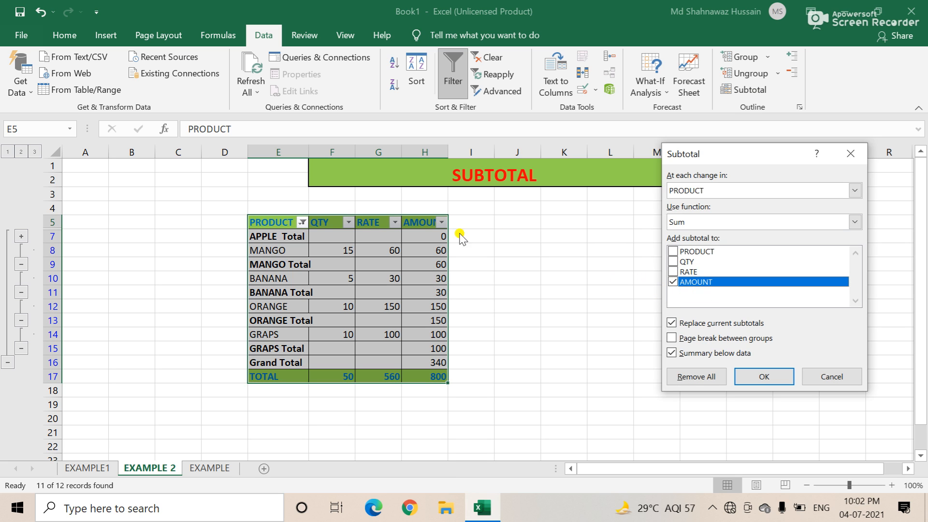
pyautogui.click(763, 376)
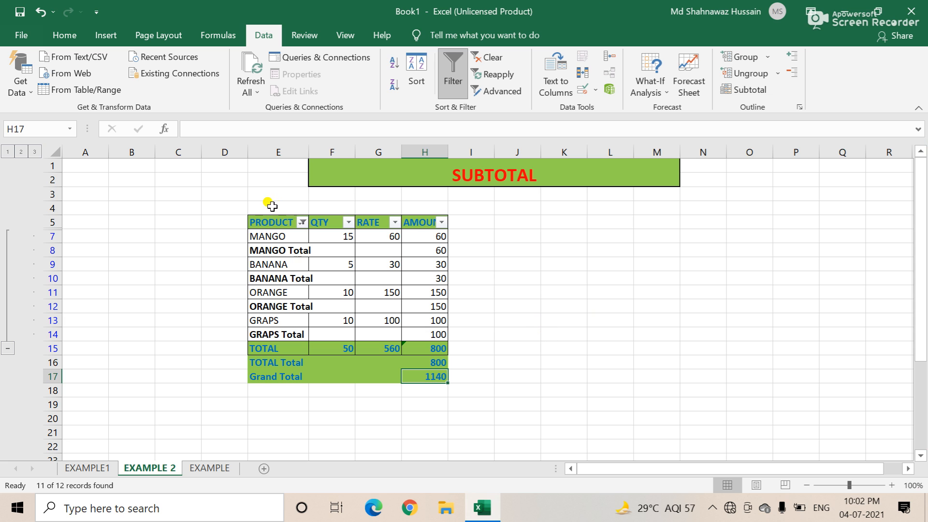
# - Remove all subtotals from the table in E5:H17
pyautogui.click(289, 226)
pyautogui.moveTo(289, 226); pyautogui.dragTo(424, 375)
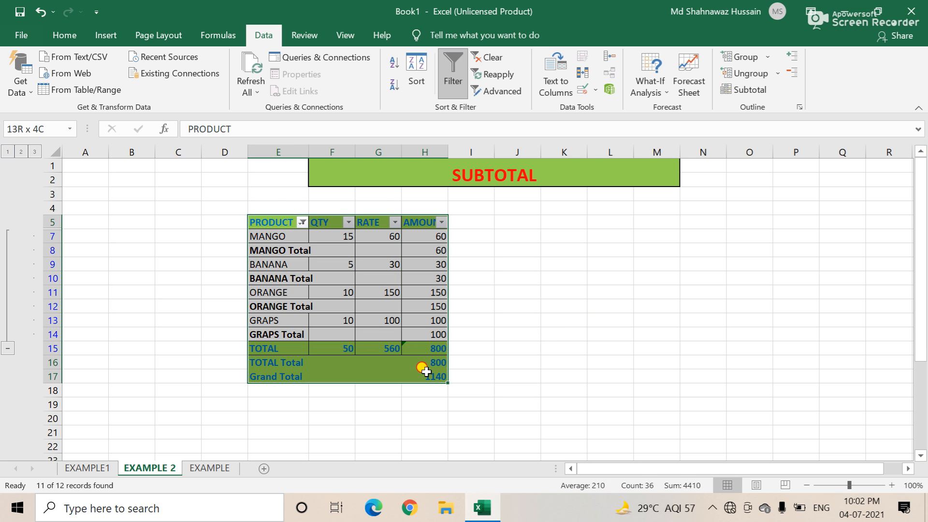
pyautogui.click(746, 90)
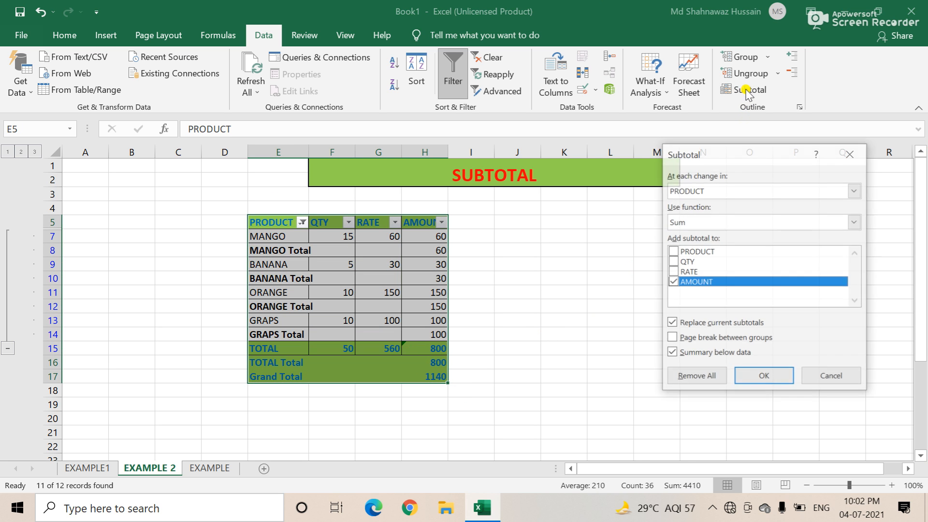
pyautogui.click(698, 376)
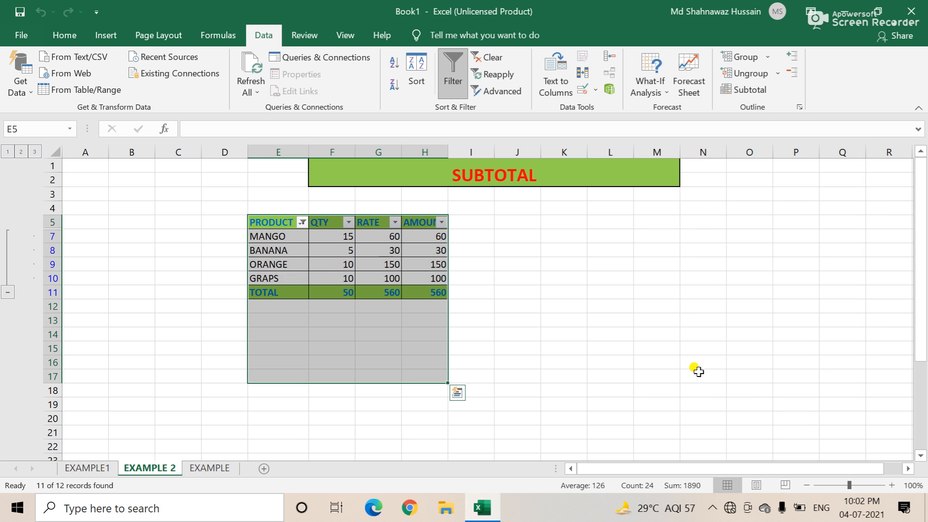
pyautogui.click(631, 338)
# - Turn off filtering on the header row E5:H5 and check the totals in F11:H11
pyautogui.moveTo(275, 220); pyautogui.dragTo(430, 218)
pyautogui.click(452, 68)
pyautogui.click(525, 261)
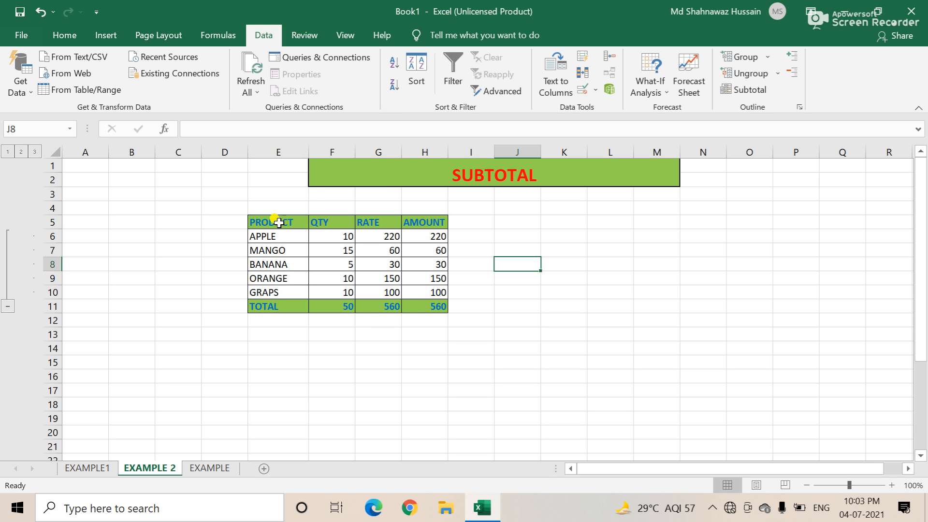
pyautogui.moveTo(340, 309); pyautogui.dragTo(437, 308)
pyautogui.click(518, 317)
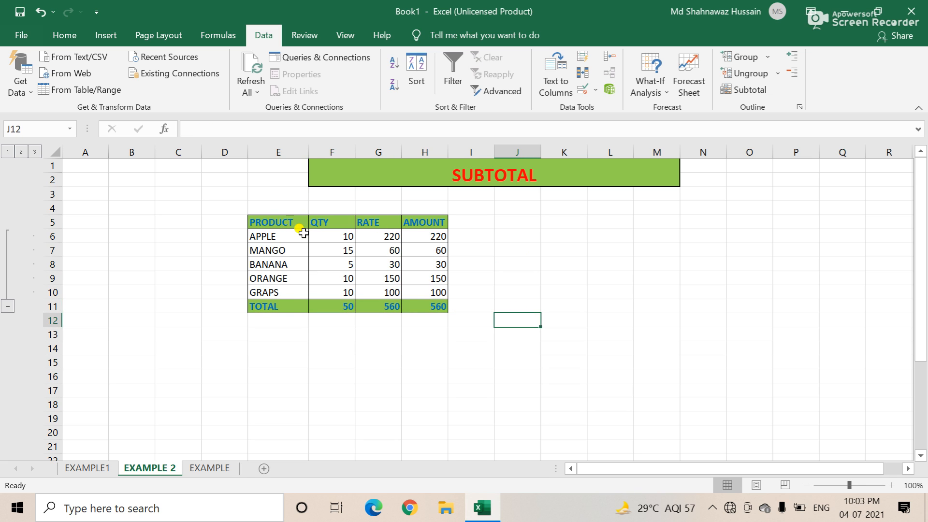
# - Add filters to the header row E5:H5 and exclude APPLE from PRODUCT to check the AMOUNT total in H11
pyautogui.moveTo(290, 223); pyautogui.dragTo(420, 221)
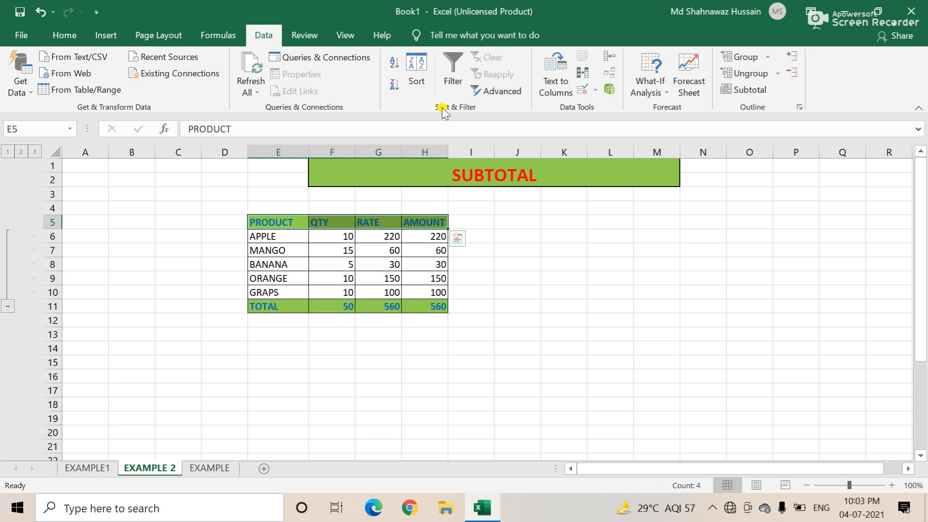
pyautogui.click(453, 68)
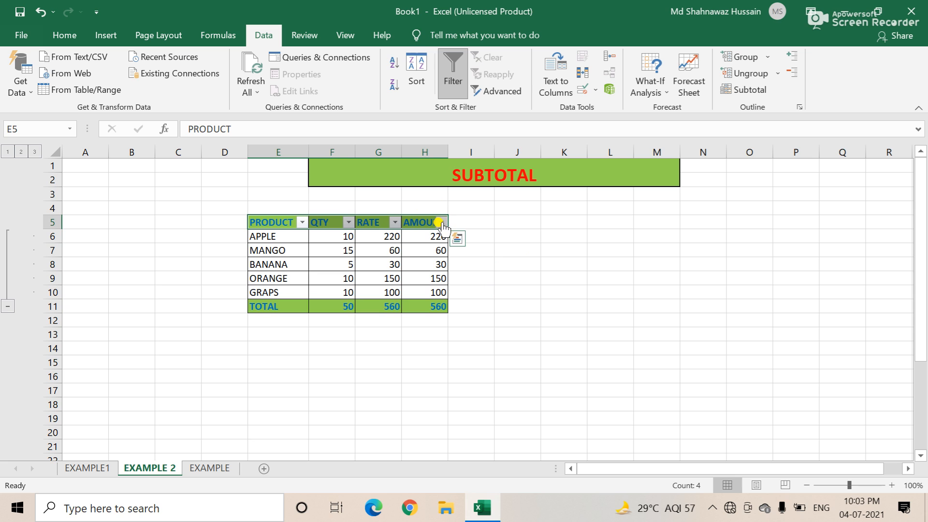
pyautogui.click(300, 223)
pyautogui.click(140, 348)
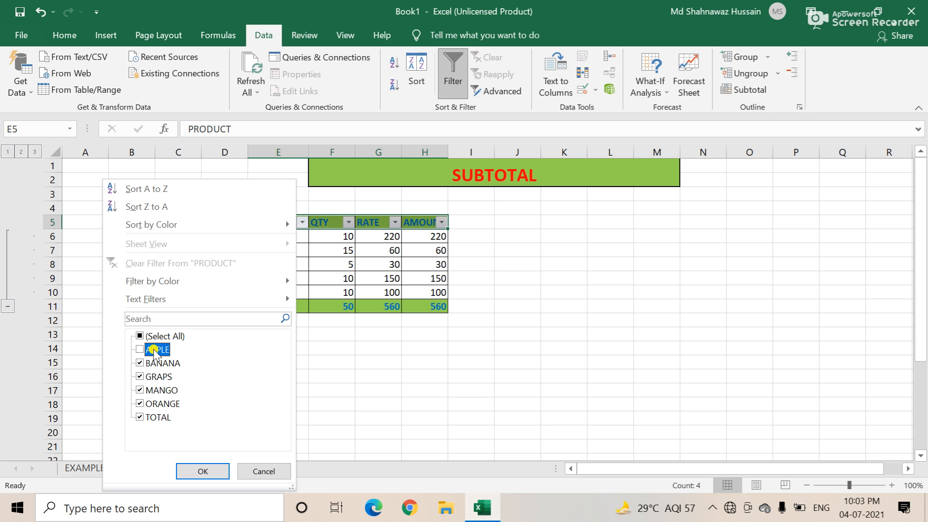
pyautogui.click(203, 471)
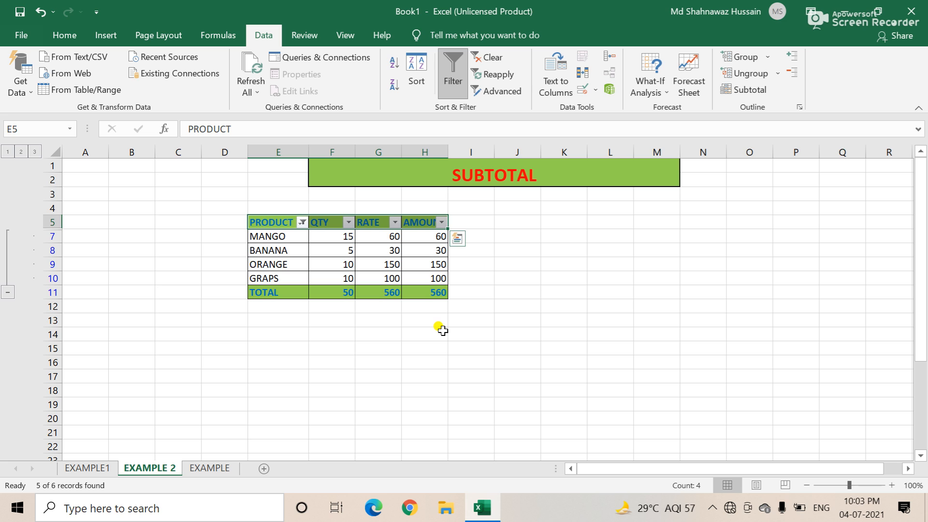
pyautogui.click(433, 294)
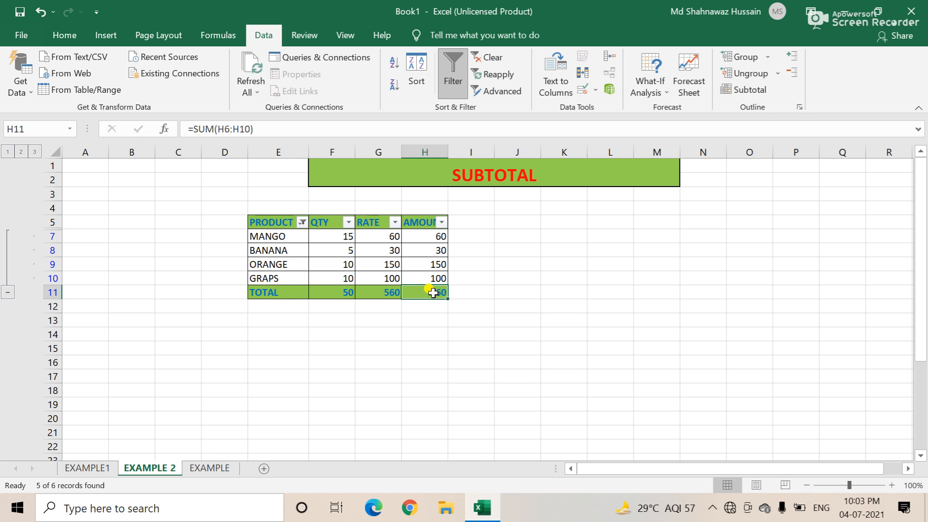
# - Include APPLE in the PRODUCT filter again
pyautogui.click(302, 221)
pyautogui.click(160, 348)
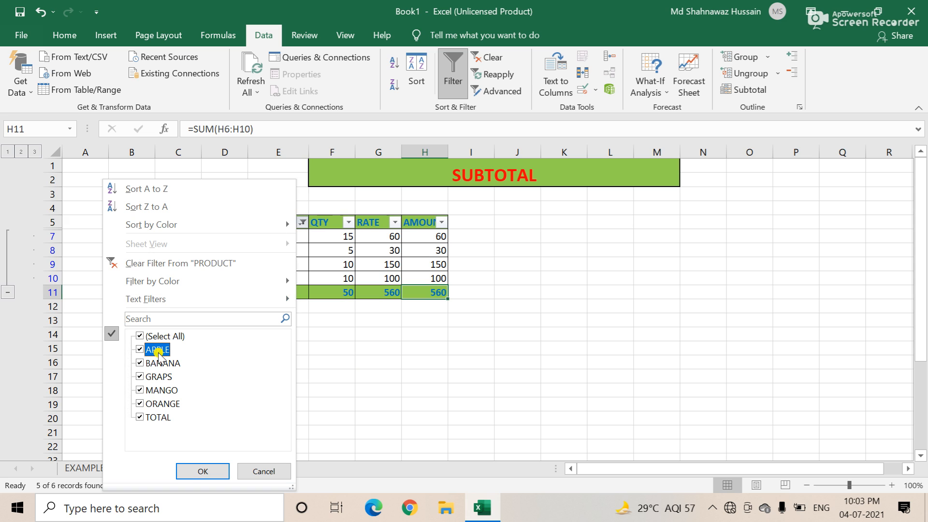
pyautogui.click(190, 472)
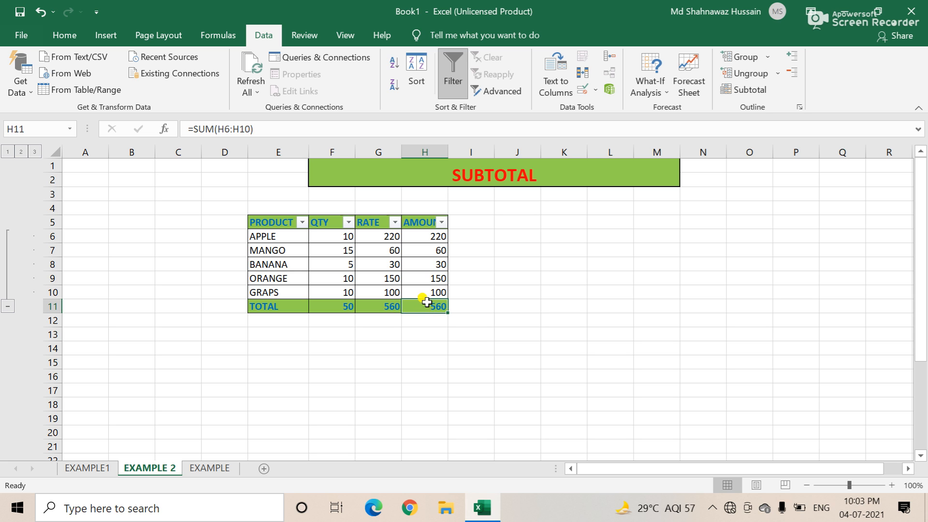
# - Exclude APPLE with the PRODUCT filter once more to recheck the SUM total, and include it again
pyautogui.click(302, 222)
pyautogui.click(150, 349)
pyautogui.click(201, 470)
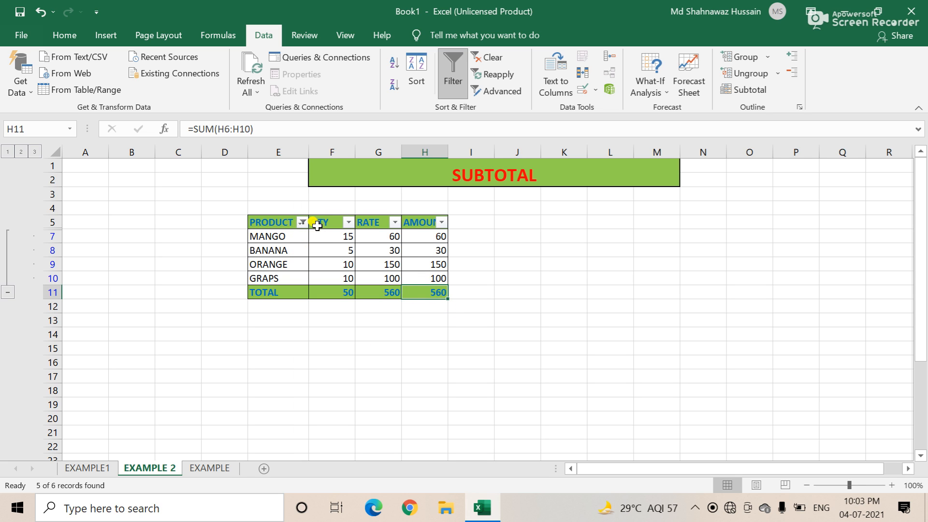
pyautogui.click(303, 223)
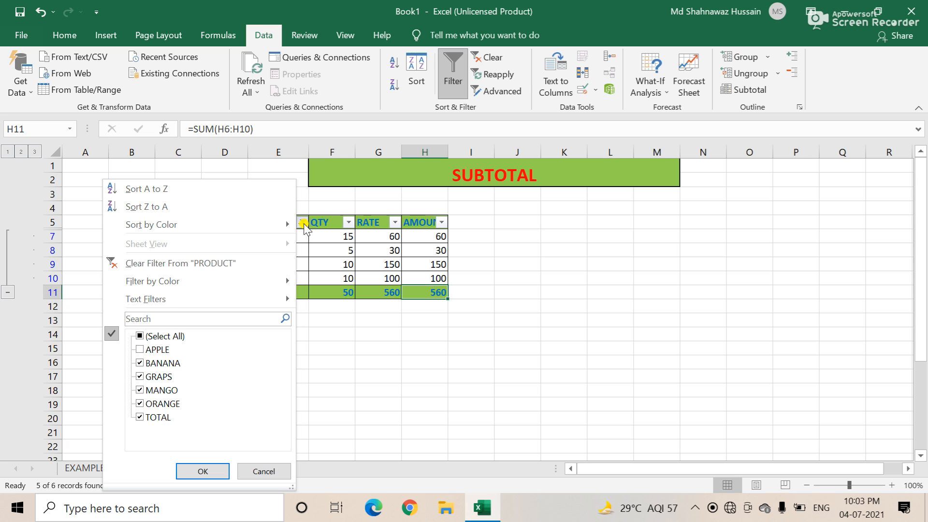
pyautogui.click(150, 351)
pyautogui.click(198, 472)
pyautogui.click(370, 400)
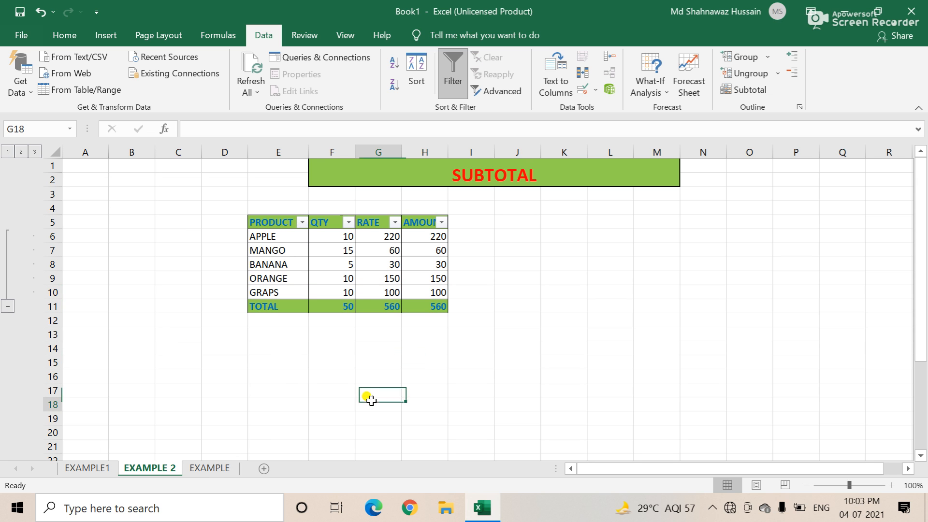
# - Add Sum subtotals of AMOUNT at each change in PRODUCT for E5:H10, leaving out the TOTAL row
pyautogui.click(264, 234)
pyautogui.moveTo(264, 215); pyautogui.dragTo(427, 292)
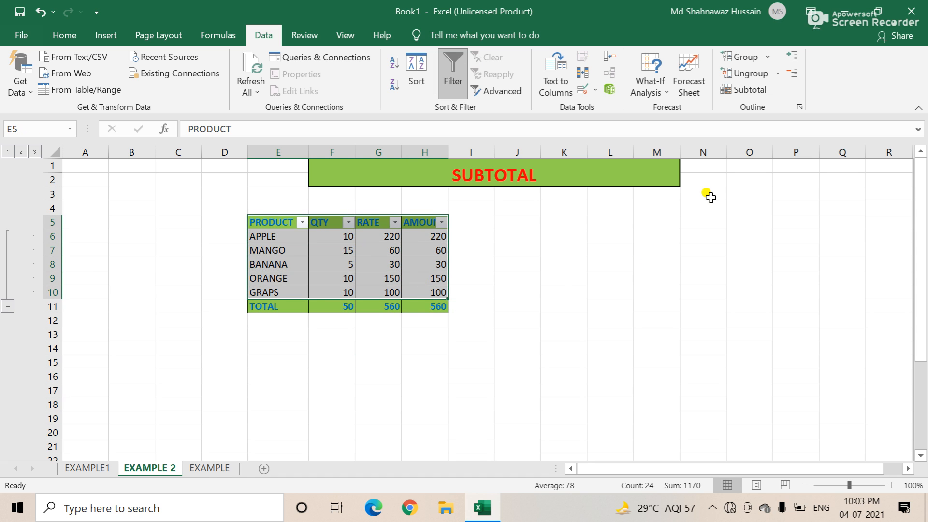
pyautogui.click(760, 95)
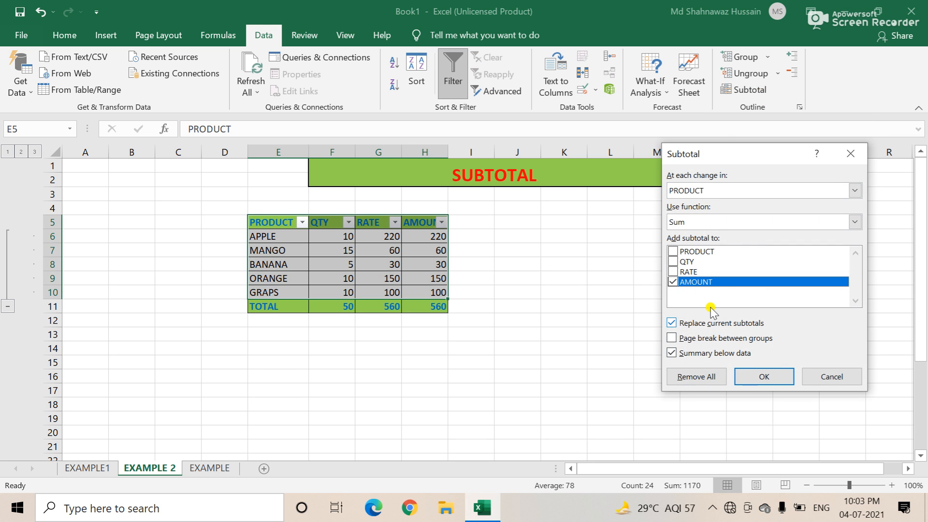
pyautogui.click(776, 376)
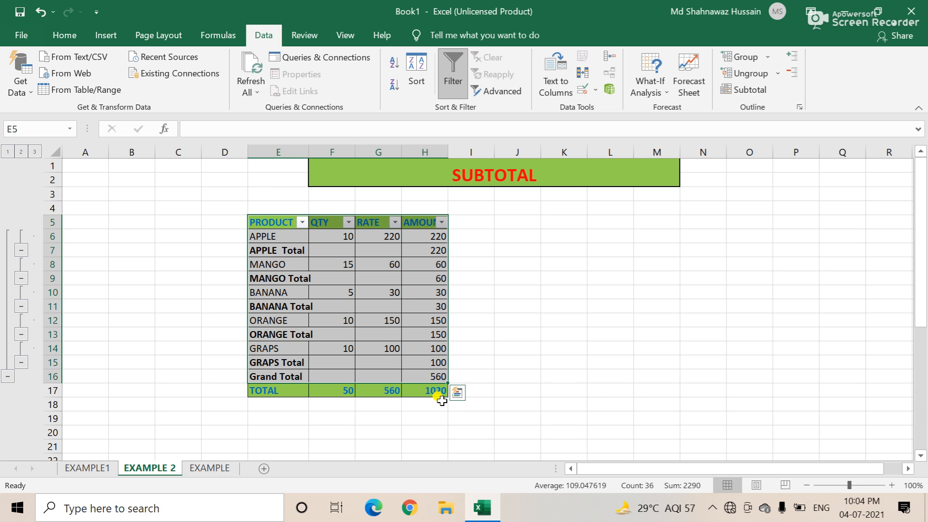
# - Remove all subtotals from the table in E5:H16
pyautogui.click(765, 90)
pyautogui.click(695, 377)
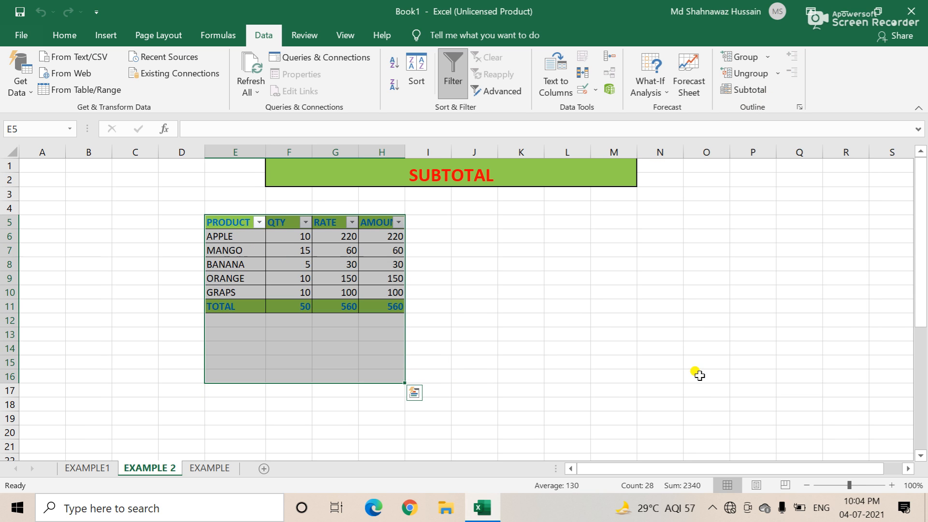
pyautogui.click(577, 305)
# - Add Sum subtotals of AMOUNT at each change in PRODUCT for E5:H11, including the TOTAL row
pyautogui.moveTo(213, 220); pyautogui.dragTo(389, 308)
pyautogui.click(733, 91)
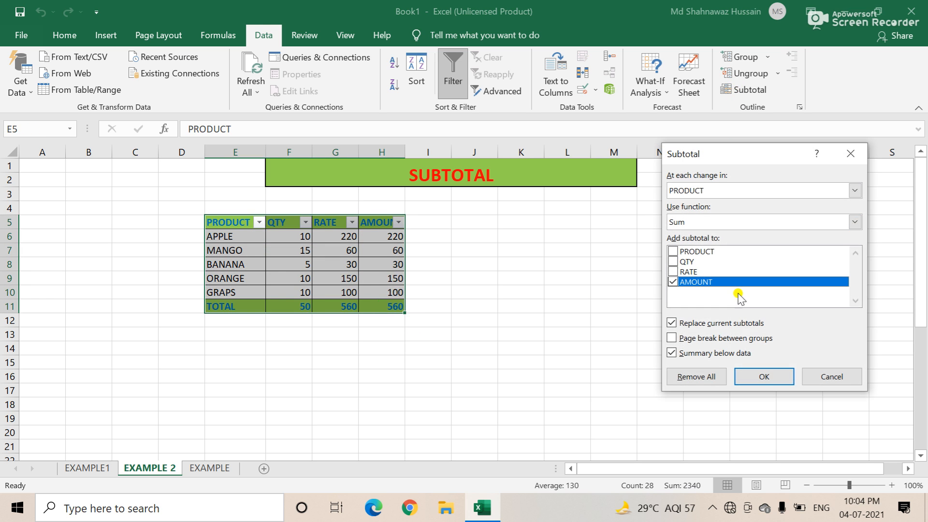
pyautogui.click(762, 376)
pyautogui.click(623, 348)
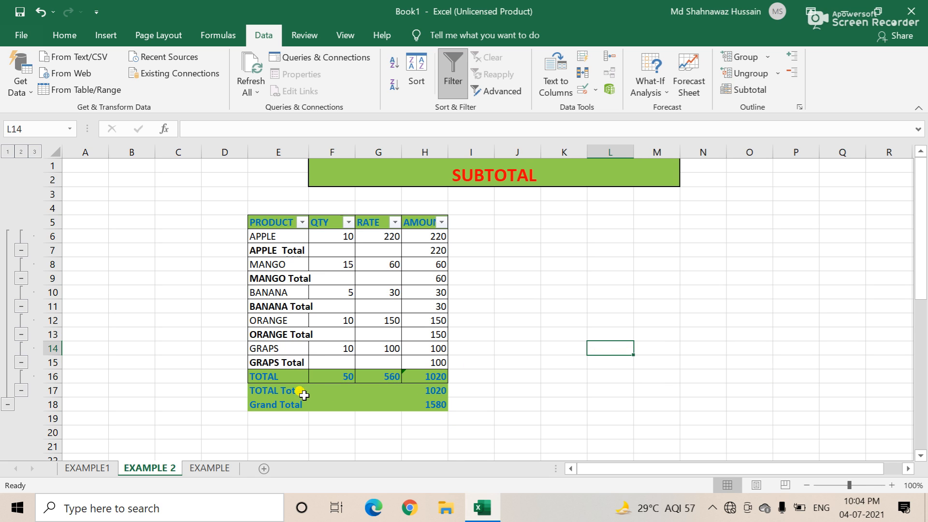
# - Check the TOTAL Total formula in H17 and the Grand Total formula in H18
pyautogui.moveTo(311, 390); pyautogui.dragTo(457, 392)
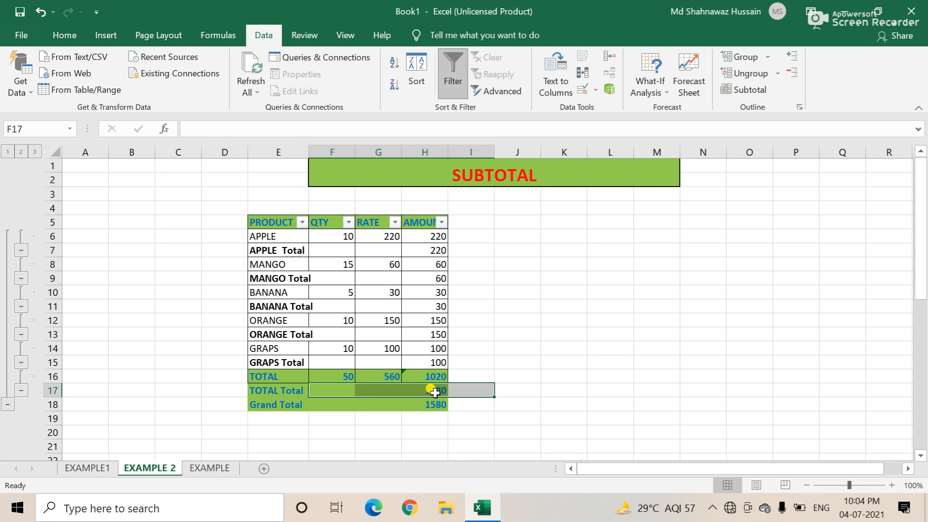
pyautogui.click(433, 389)
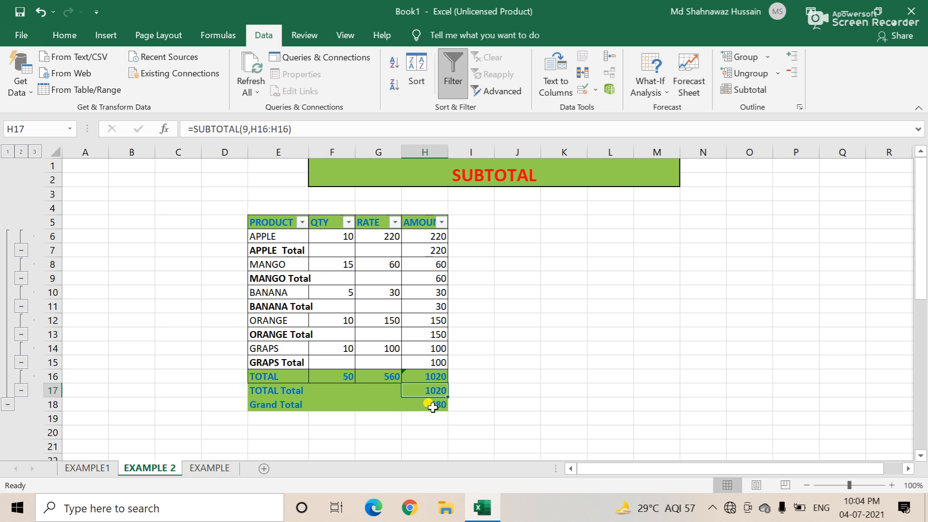
pyautogui.click(433, 406)
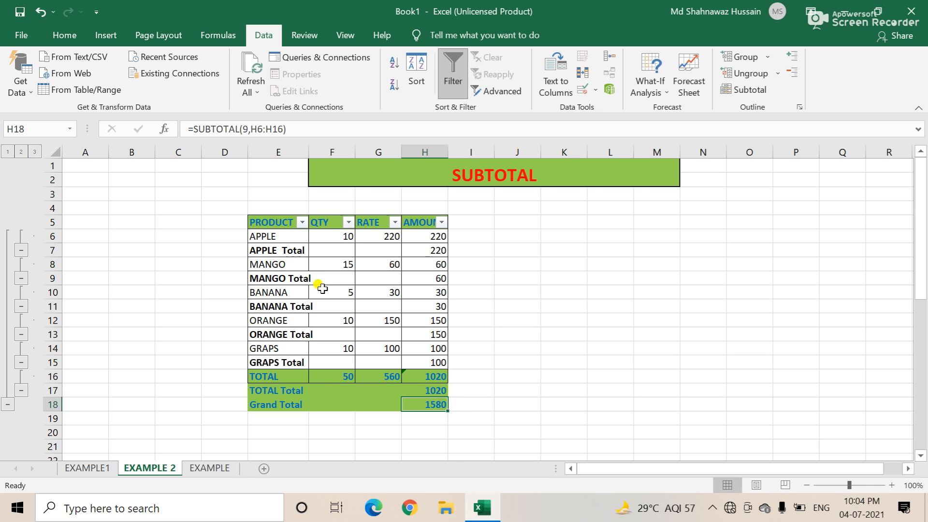
# - Remove all subtotals from the table in E5:H18
pyautogui.moveTo(255, 222); pyautogui.dragTo(424, 407)
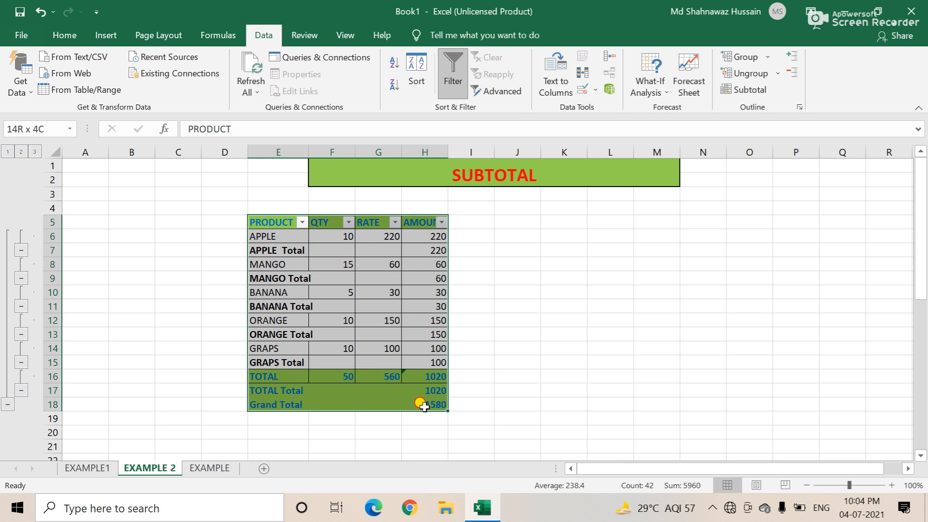
pyautogui.click(745, 90)
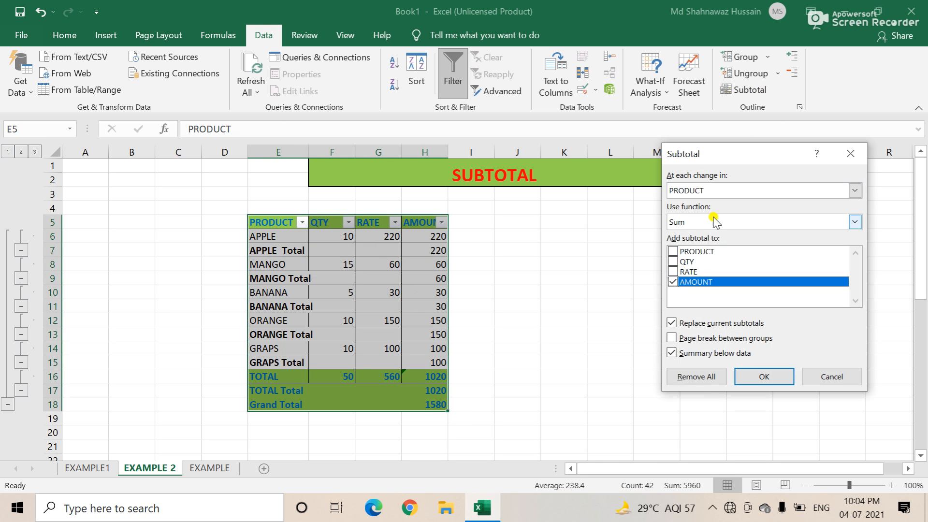
pyautogui.click(696, 376)
pyautogui.click(621, 321)
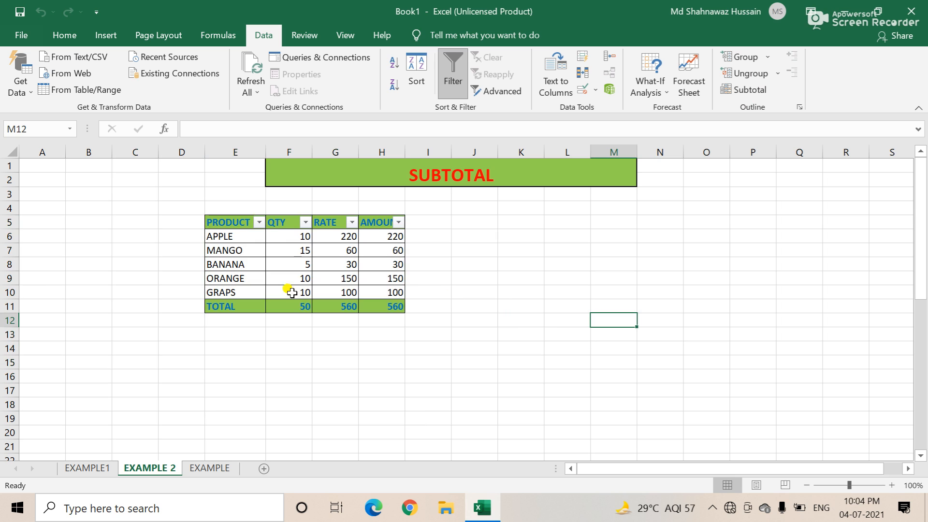
# - Add Sum subtotals of AMOUNT at each change in PRODUCT for E5:H10, leaving out the TOTAL row
pyautogui.moveTo(215, 222); pyautogui.dragTo(383, 285)
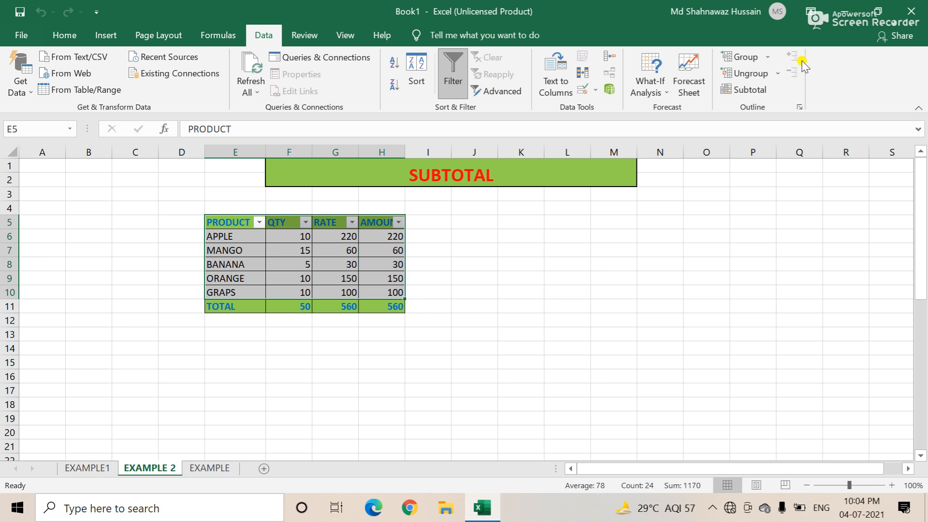
pyautogui.click(752, 89)
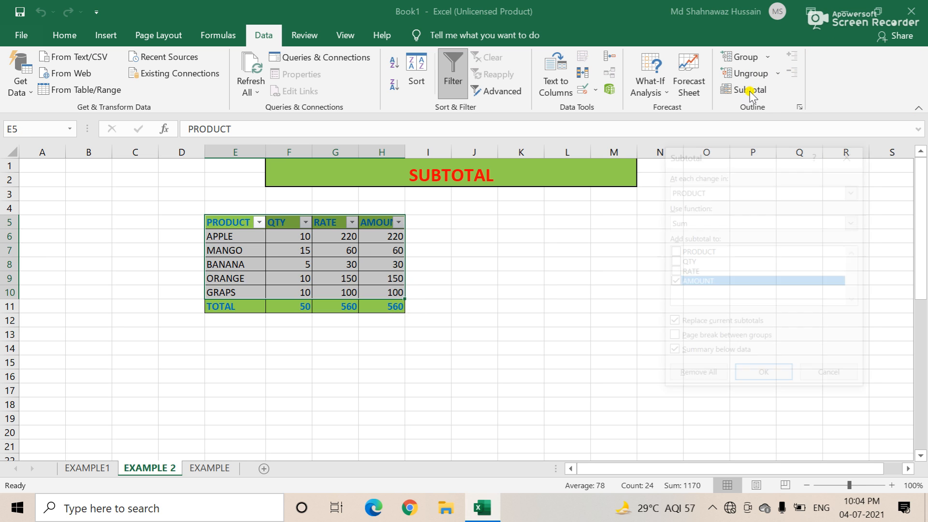
pyautogui.click(749, 377)
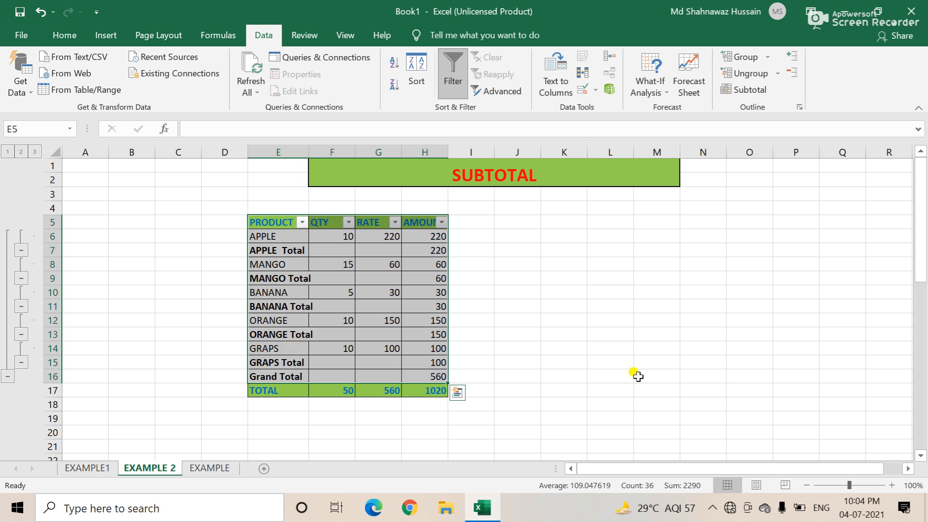
pyautogui.click(623, 376)
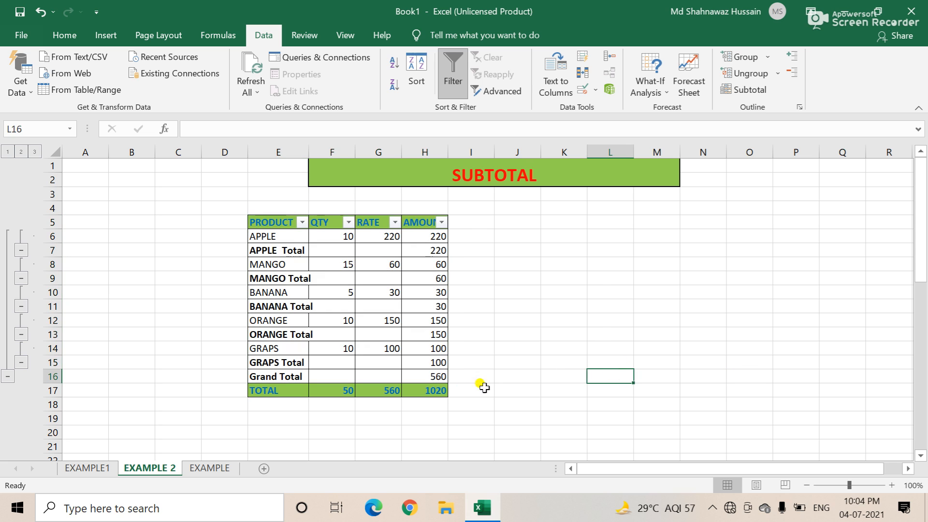
# - Filter the PRODUCT column to exclude APPLE
pyautogui.click(301, 222)
pyautogui.click(141, 350)
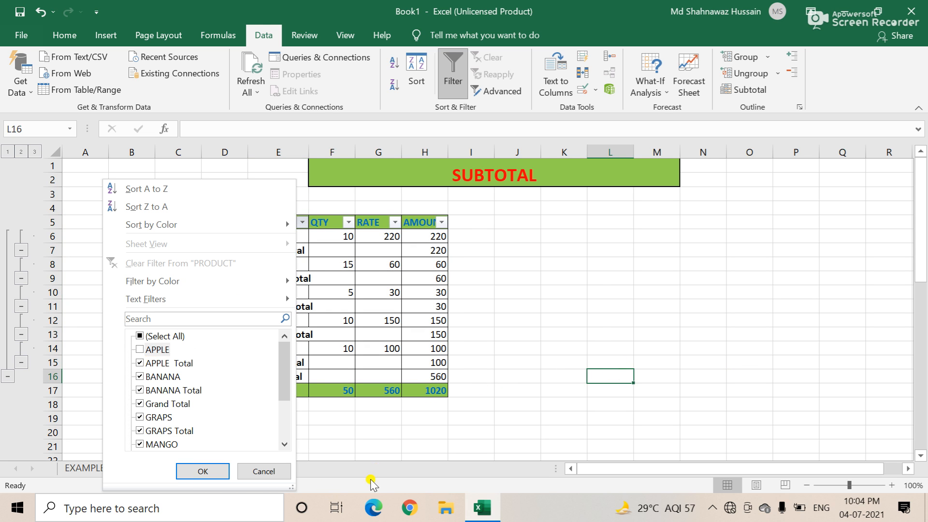
pyautogui.click(206, 471)
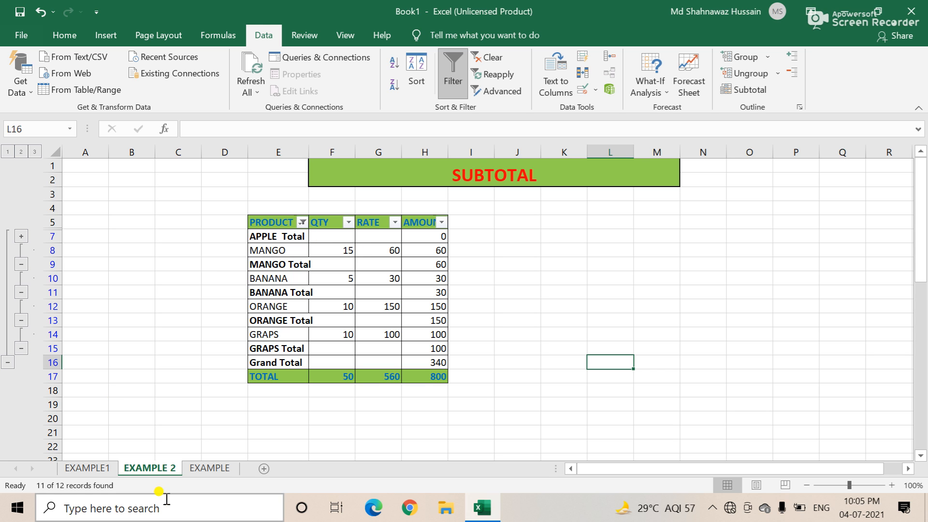
# - On the EXAMPLE sheet, clear the BUDGET, SPENT and REMAINING totals from the TOTAL rows 11, 17 and 24
pyautogui.click(211, 471)
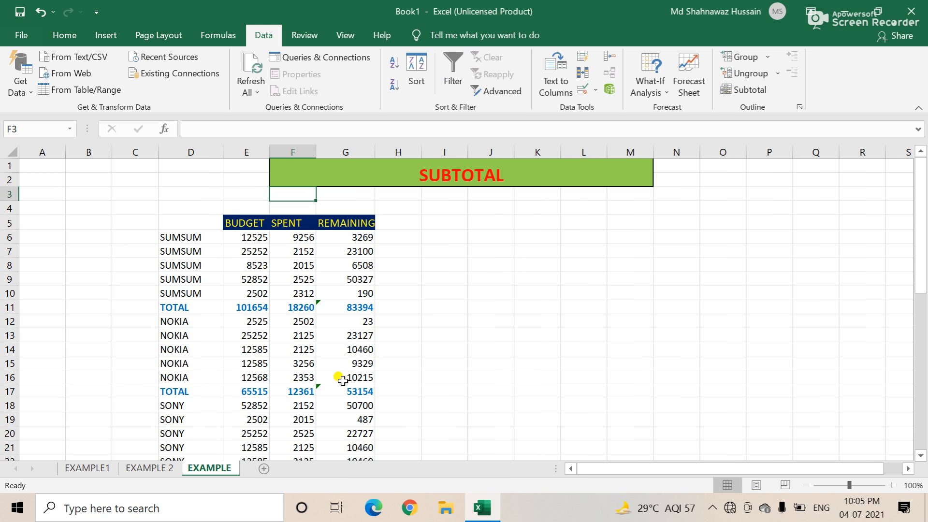
pyautogui.scroll(-4, 527, 343)
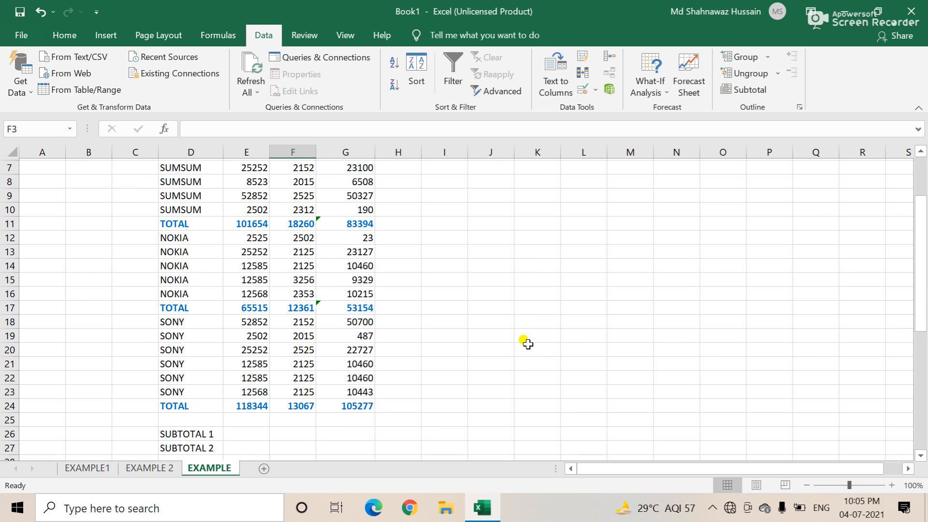
pyautogui.scroll(3, 527, 343)
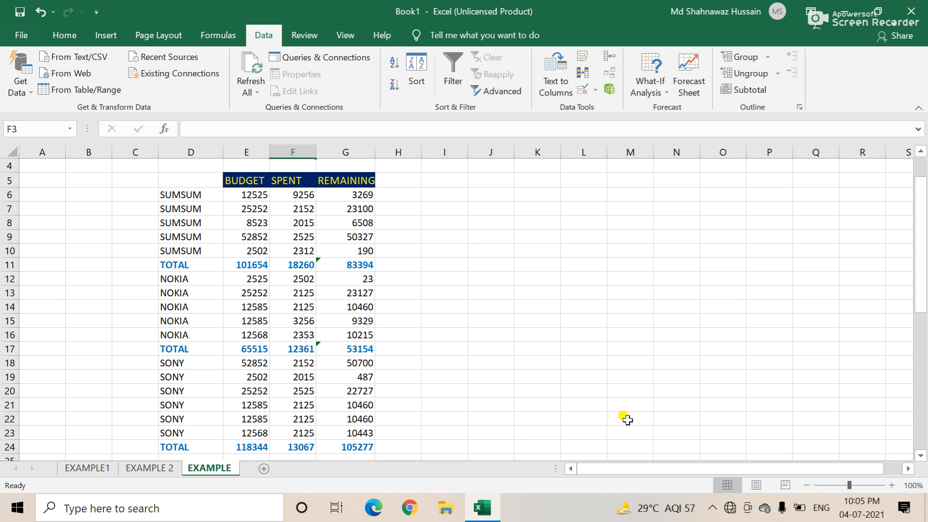
pyautogui.moveTo(245, 264); pyautogui.dragTo(376, 267)
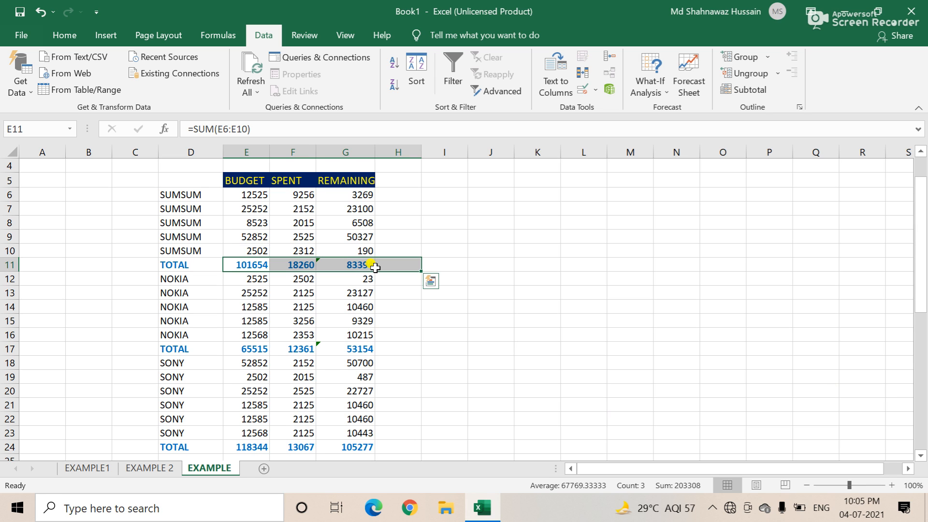
pyautogui.press('Delete')
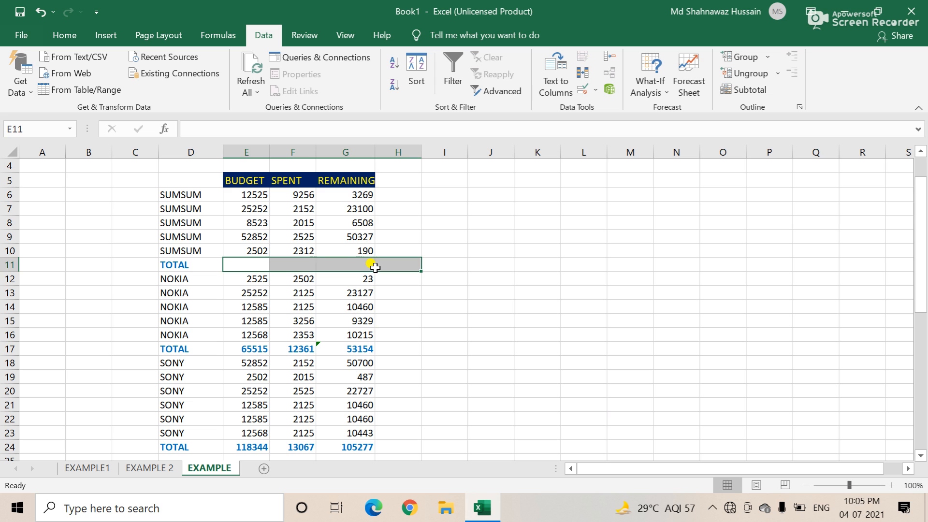
pyautogui.moveTo(253, 349); pyautogui.dragTo(367, 345)
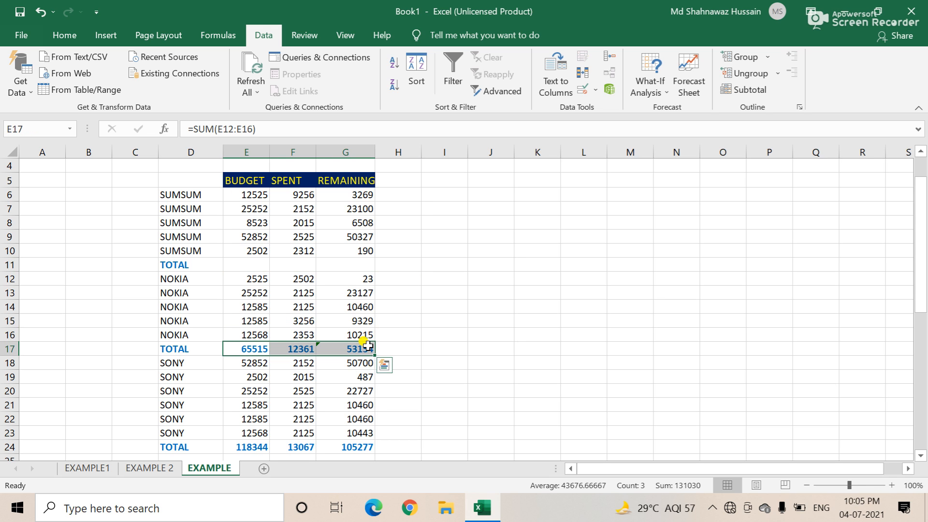
pyautogui.press('Delete')
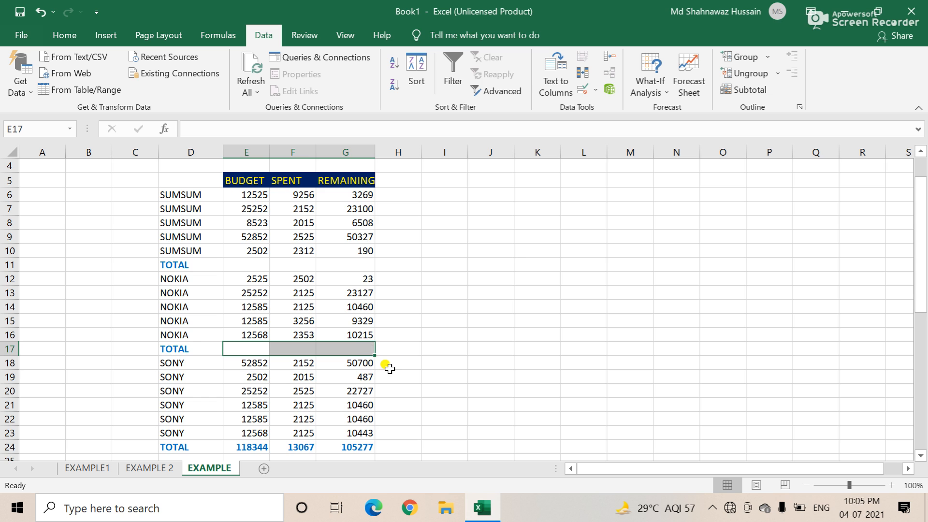
pyautogui.scroll(-2, 383, 368)
pyautogui.moveTo(242, 360); pyautogui.dragTo(362, 360)
pyautogui.press('Delete')
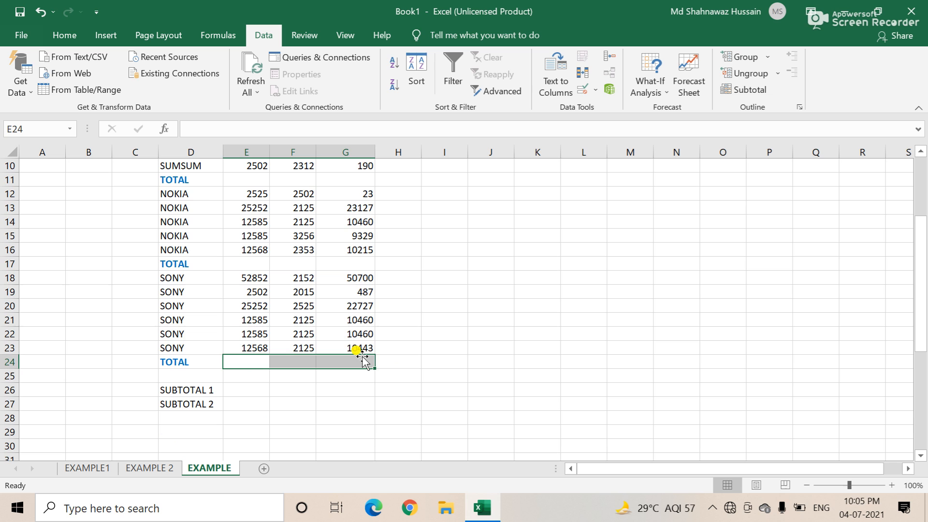
# - Total the SUMSUM rows with AutoSum in E11 and fill the formula across to G11
pyautogui.scroll(2, 624, 406)
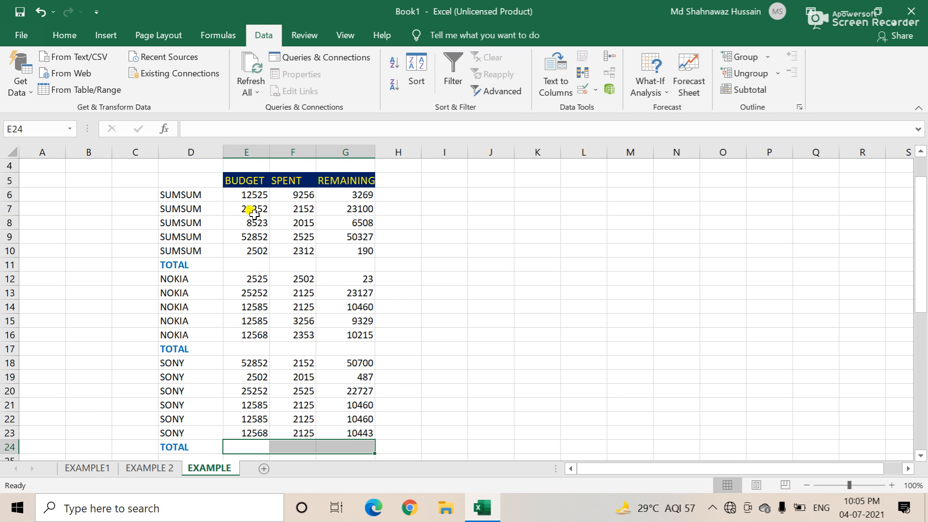
pyautogui.moveTo(250, 192); pyautogui.dragTo(255, 263)
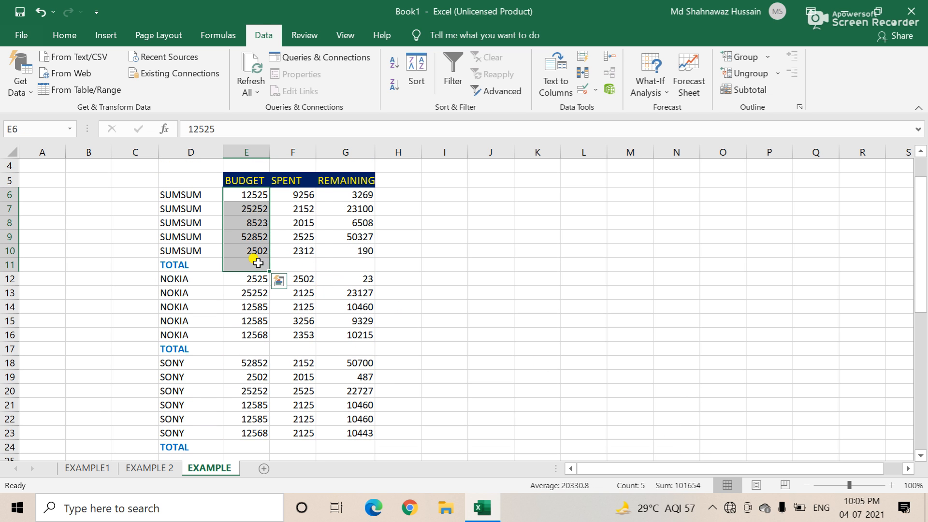
pyautogui.click(60, 35)
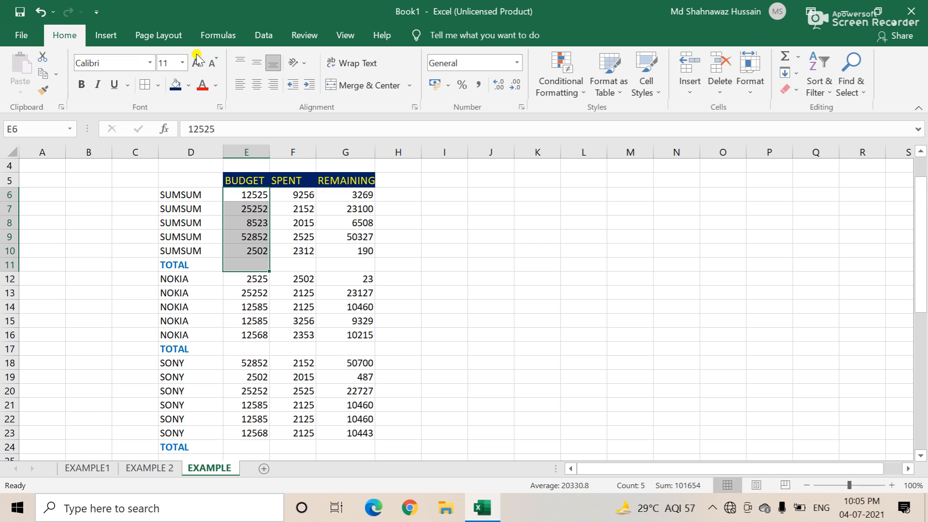
pyautogui.click(792, 57)
pyautogui.click(672, 233)
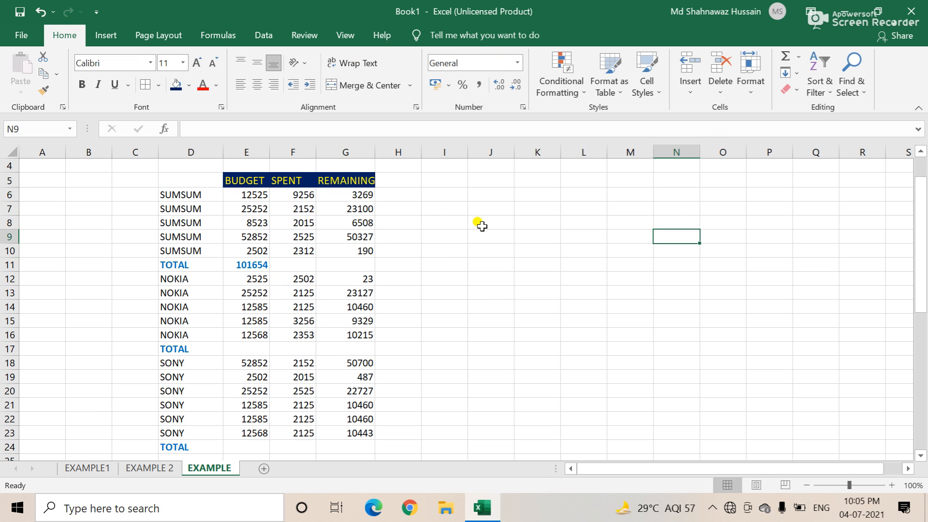
pyautogui.moveTo(265, 261); pyautogui.dragTo(368, 264)
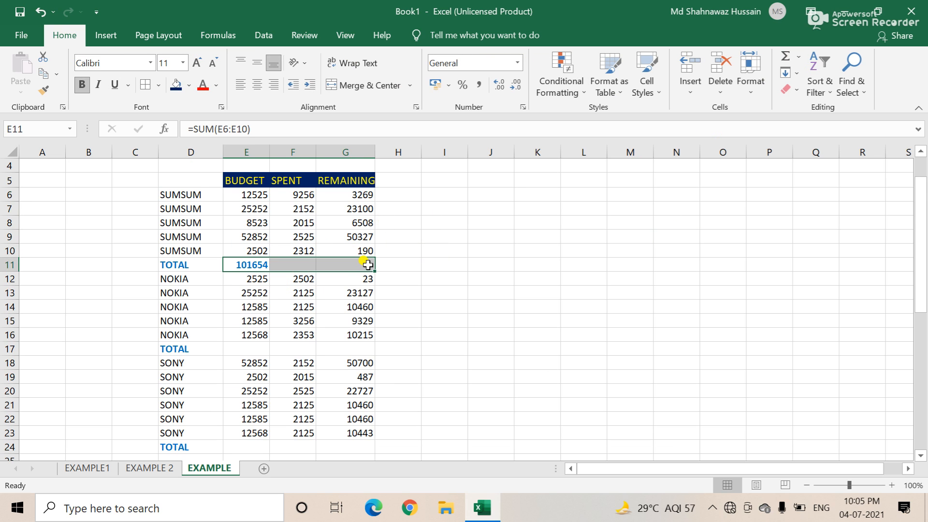
pyautogui.hotkey('ctrl', 'r')
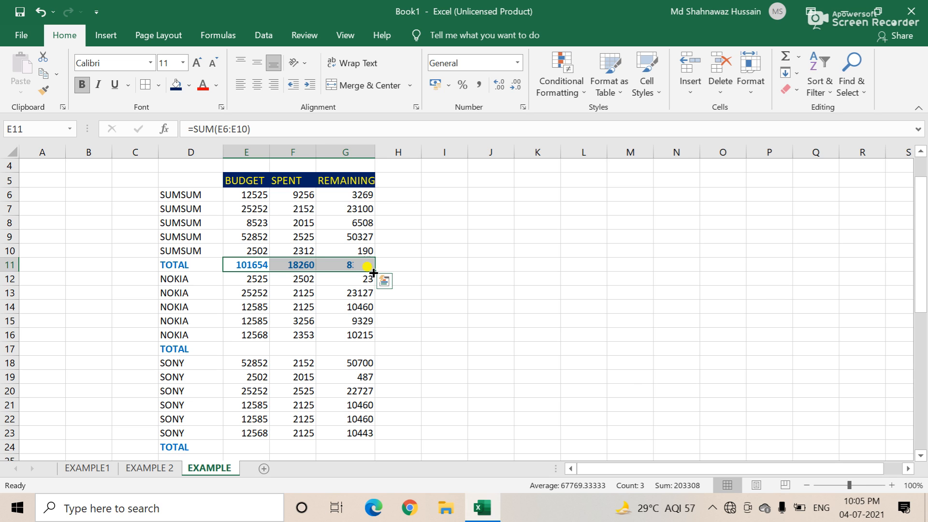
# - Total the NOKIA rows with AutoSum in E17 and fill the formula across to G17
pyautogui.moveTo(254, 280); pyautogui.dragTo(251, 348)
pyautogui.click(785, 58)
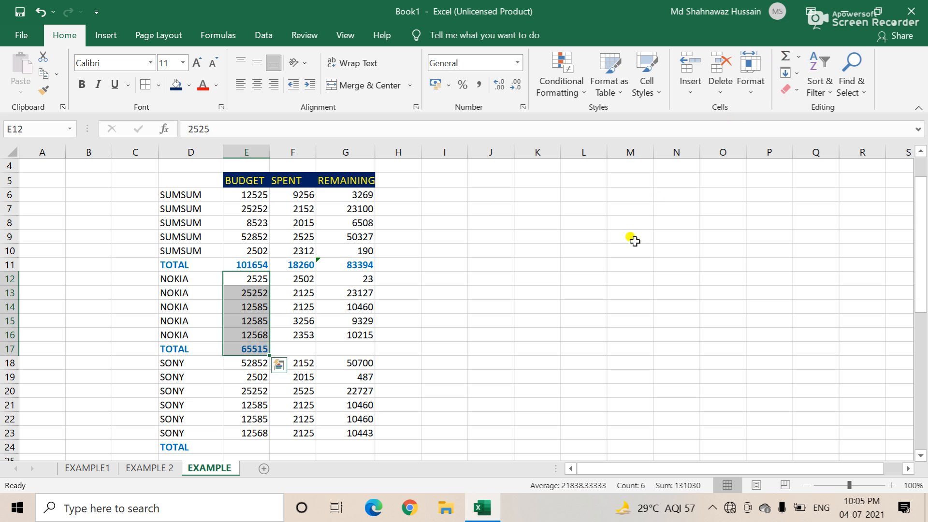
pyautogui.click(595, 290)
pyautogui.moveTo(247, 348); pyautogui.dragTo(354, 349)
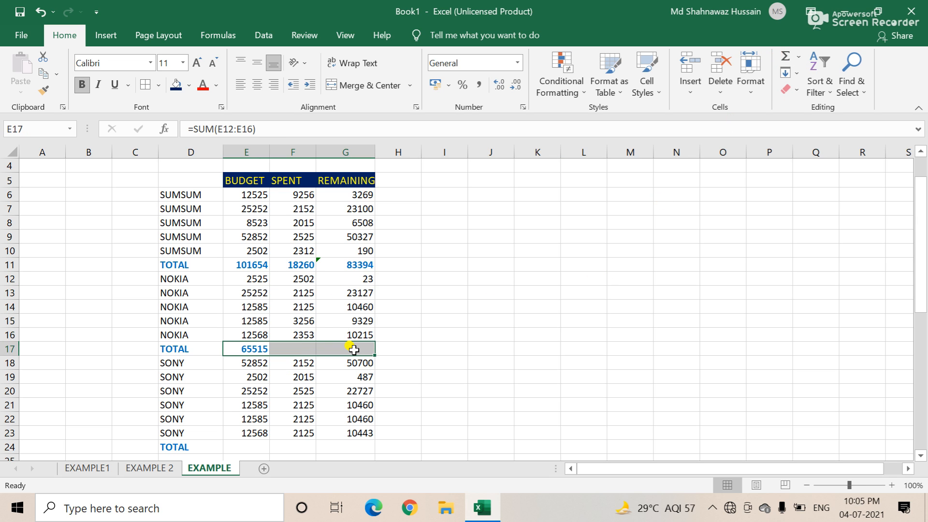
pyautogui.hotkey('ctrl', 'r')
# - Total the SONY rows with AutoSum in E24 and fill the formula across to G24
pyautogui.scroll(-2, 476, 322)
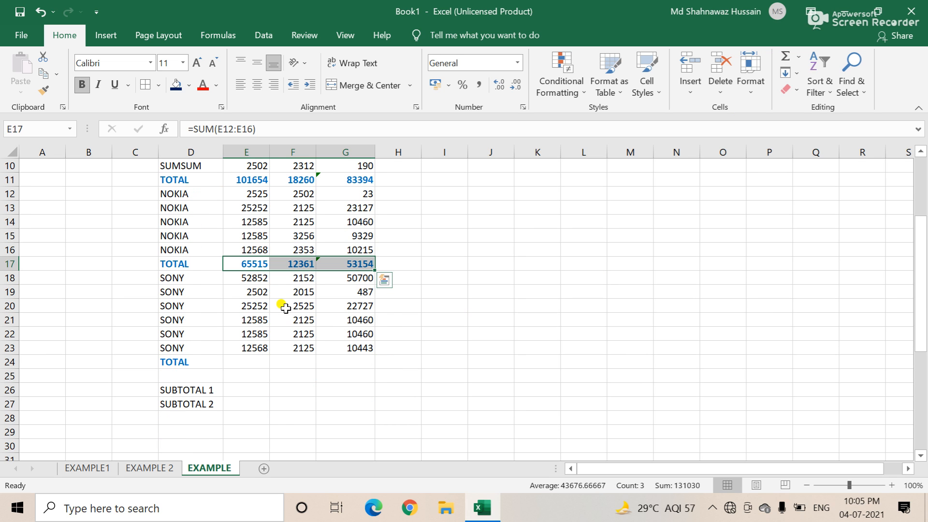
pyautogui.moveTo(257, 273); pyautogui.dragTo(262, 350)
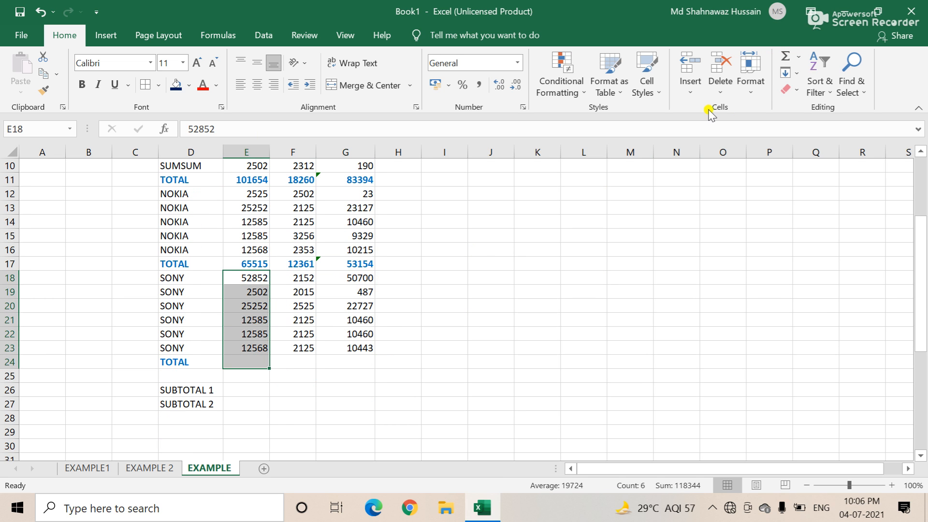
pyautogui.click(785, 56)
pyautogui.click(626, 318)
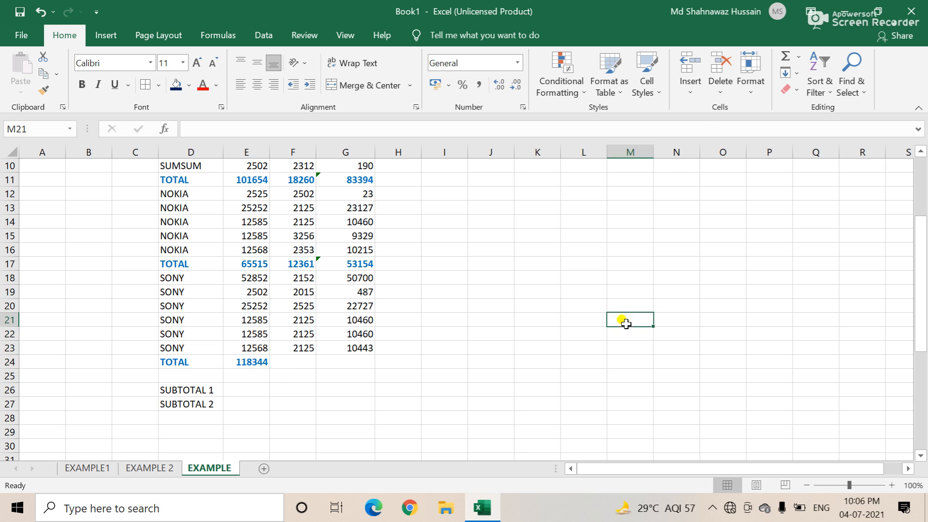
pyautogui.moveTo(245, 361); pyautogui.dragTo(346, 362)
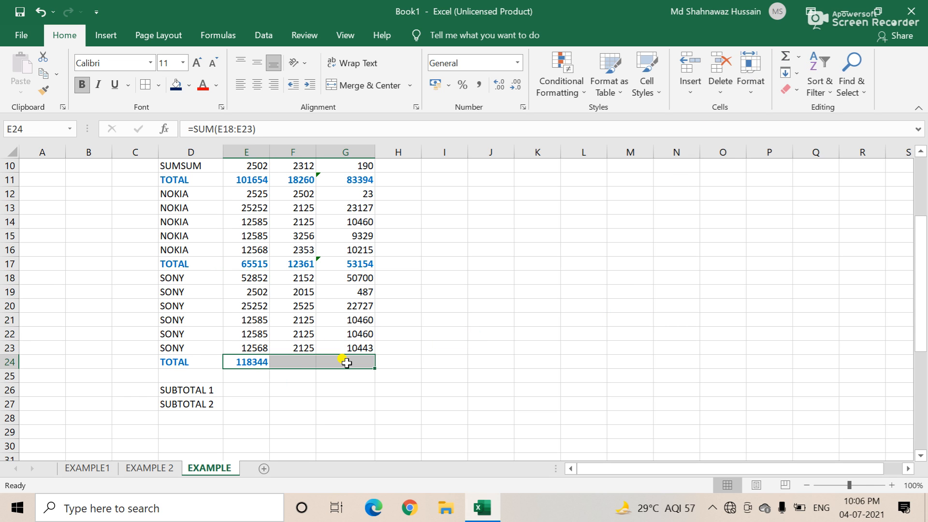
pyautogui.hotkey('ctrl', 'r')
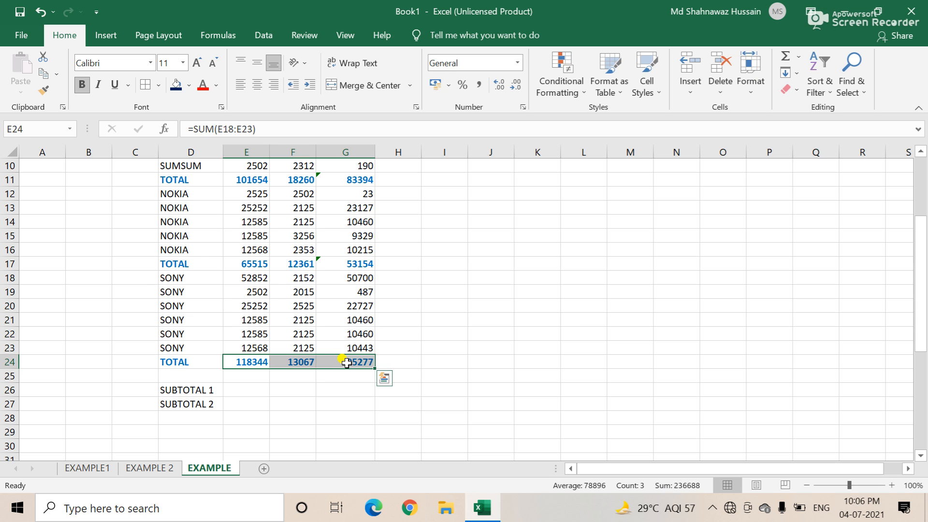
# - Select the SUBTOTAL 1 cell E26, review the subtotals on the EXAMPLE1 and EXAMPLE 2 sheets, and return to EXAMPLE
pyautogui.click(247, 389)
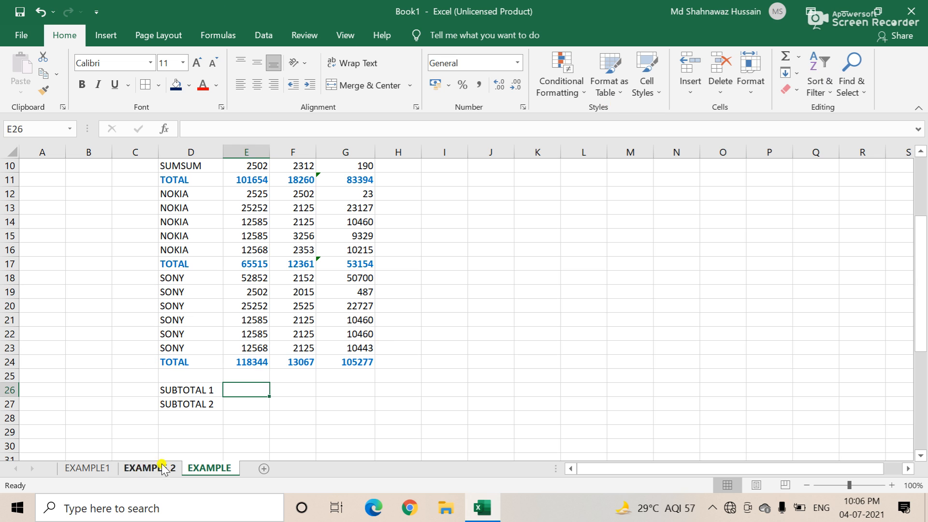
pyautogui.click(85, 469)
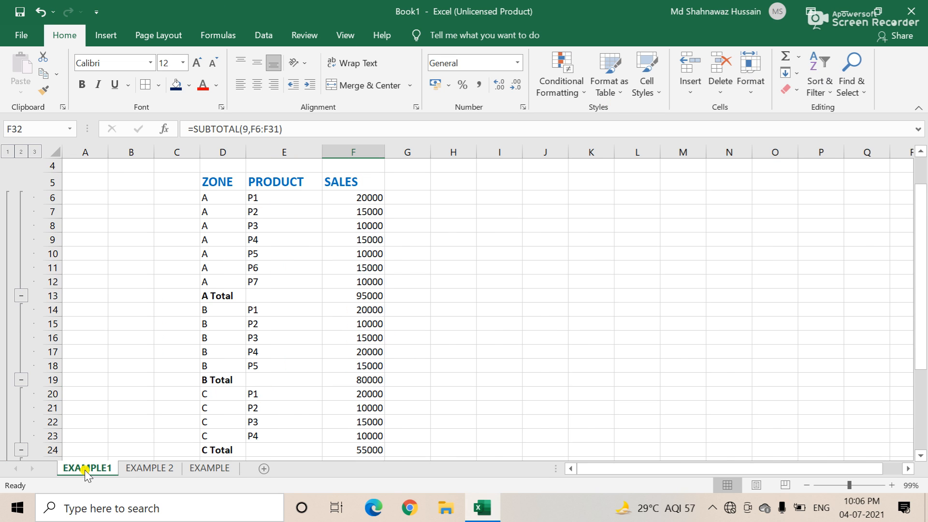
pyautogui.click(141, 468)
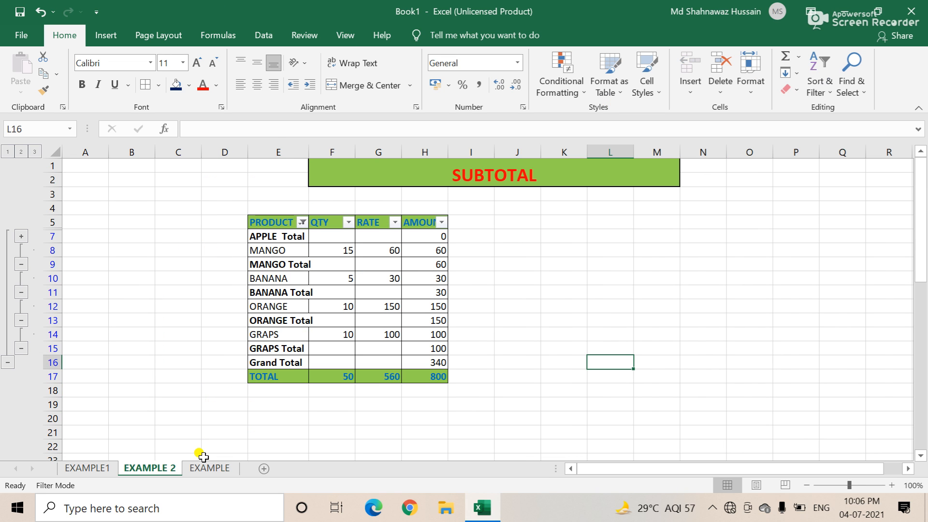
pyautogui.click(209, 468)
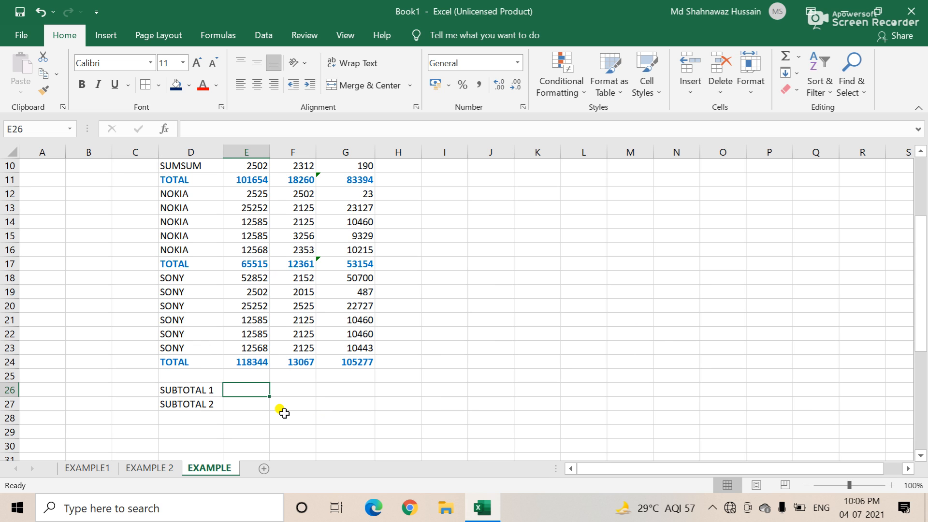
# - Begin a SUM formula in the SUBTOTAL 1 cell E26 of the BUDGET column
pyautogui.write('=')
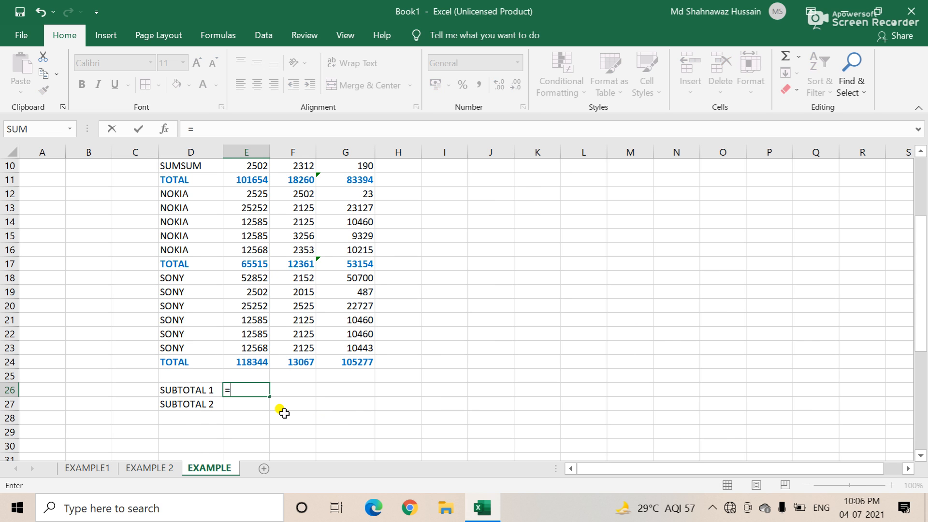
pyautogui.write('SUM')
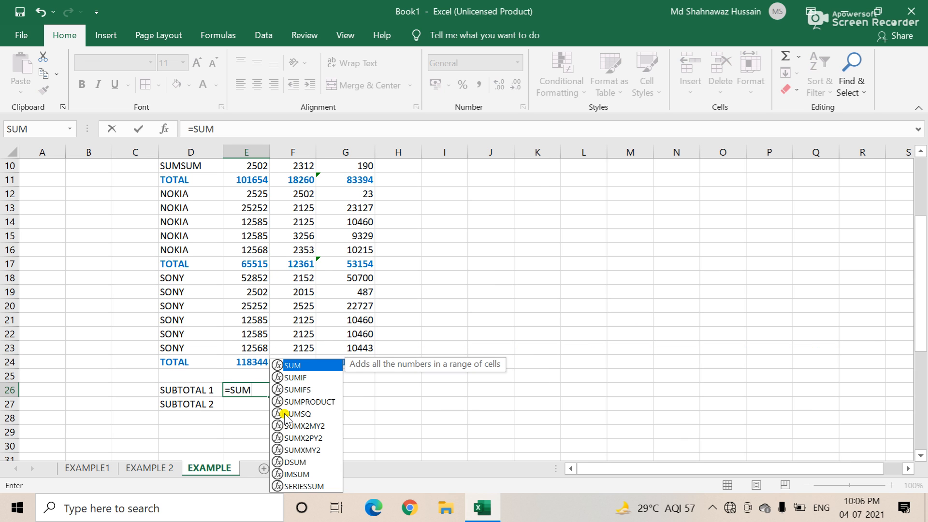
pyautogui.write('(')
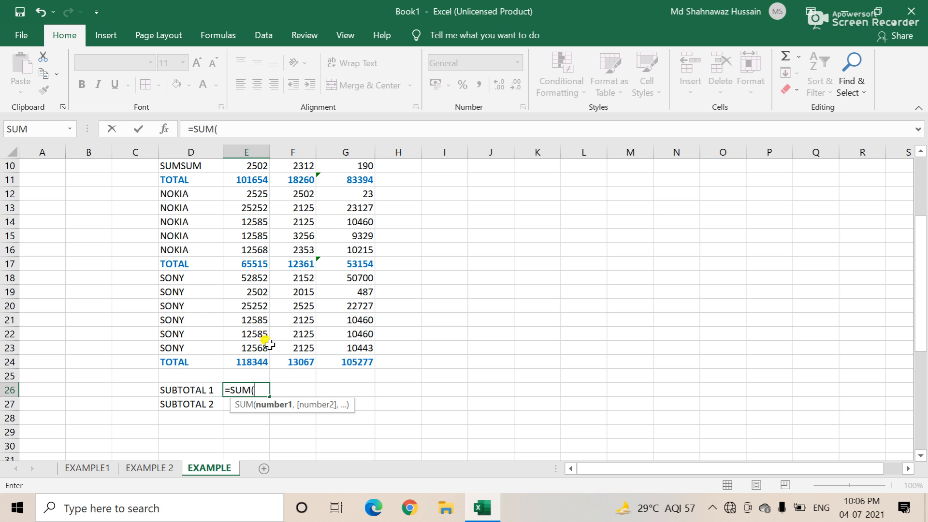
pyautogui.scroll(3, 255, 300)
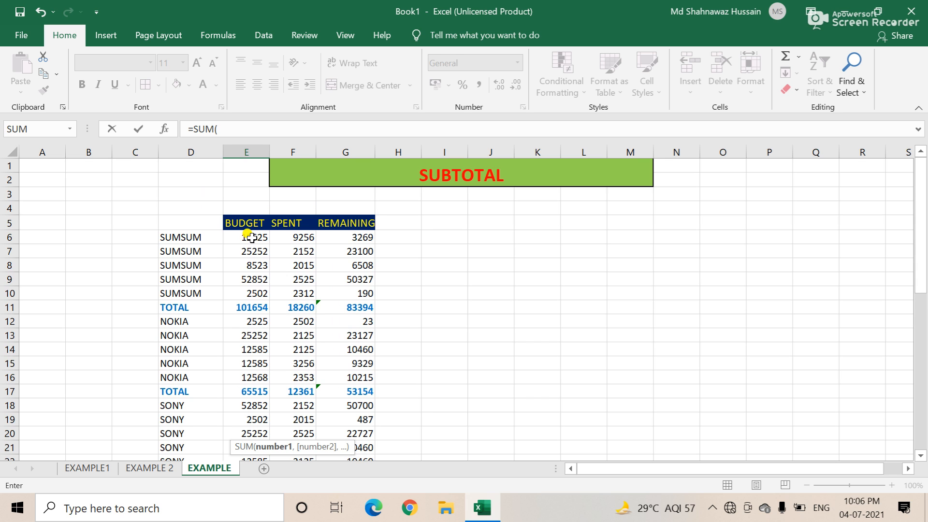
pyautogui.moveTo(251, 238); pyautogui.dragTo(261, 290)
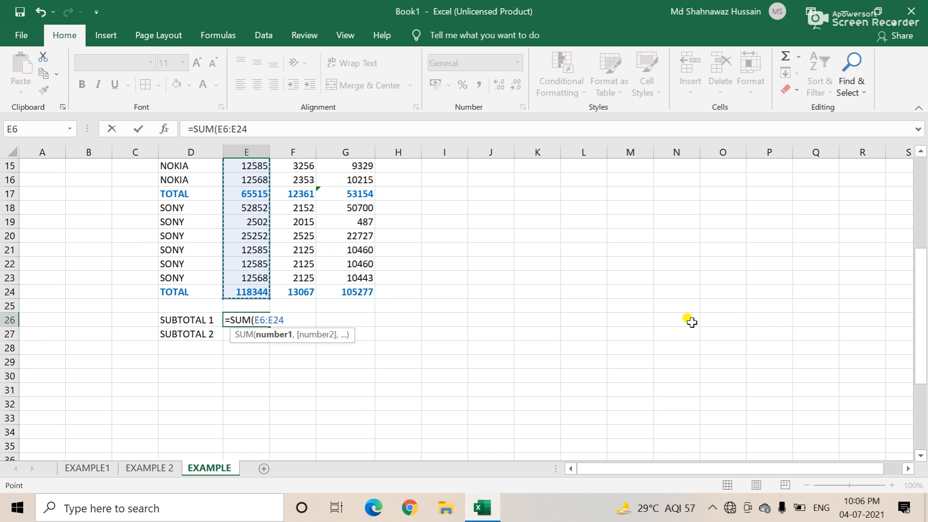
pyautogui.press('BackSpace')
pyautogui.press('BackSpace')
pyautogui.press('BackSpace')
pyautogui.press('BackSpace')
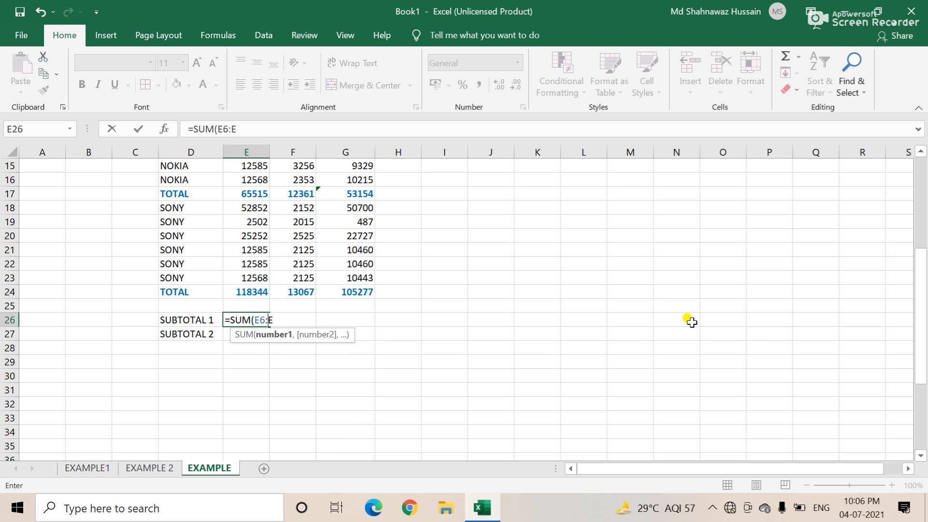
pyautogui.press('BackSpace')
pyautogui.press('BackSpace')
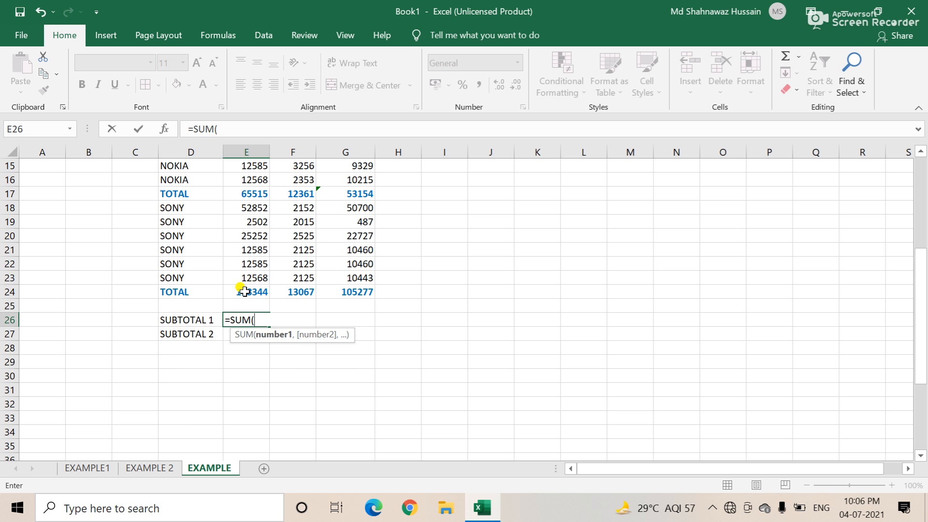
# - Complete the SUBTOTAL 1 formula in E26 with the three group totals as =SUM(E11,E17,E24)
pyautogui.scroll(3, 245, 292)
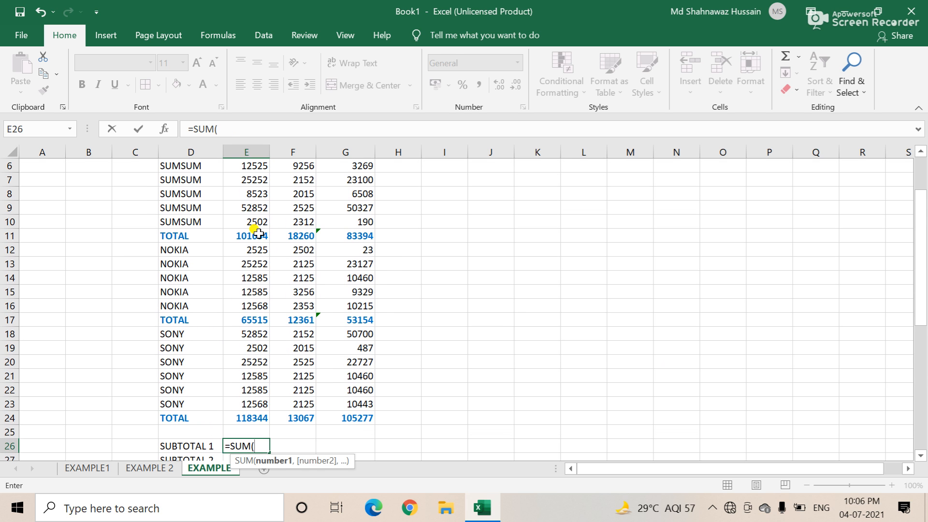
pyautogui.click(259, 233)
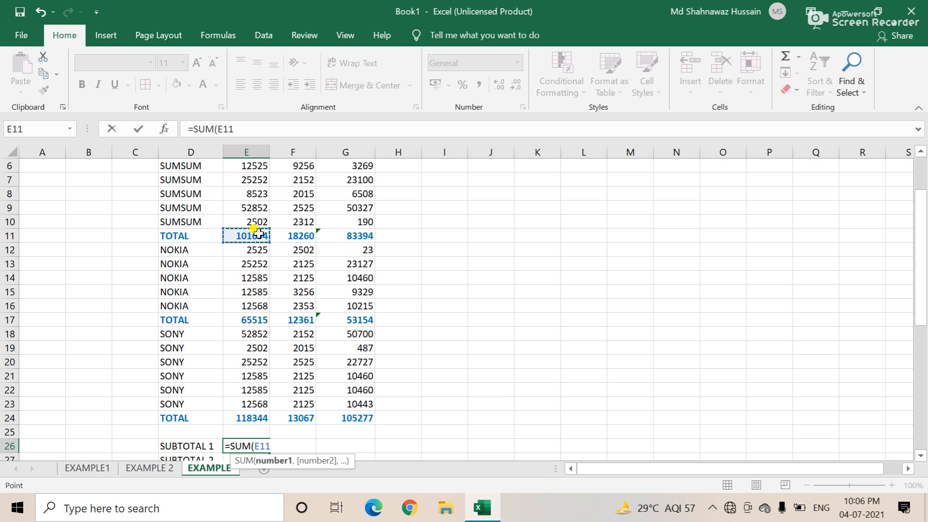
pyautogui.write(',')
pyautogui.click(249, 321)
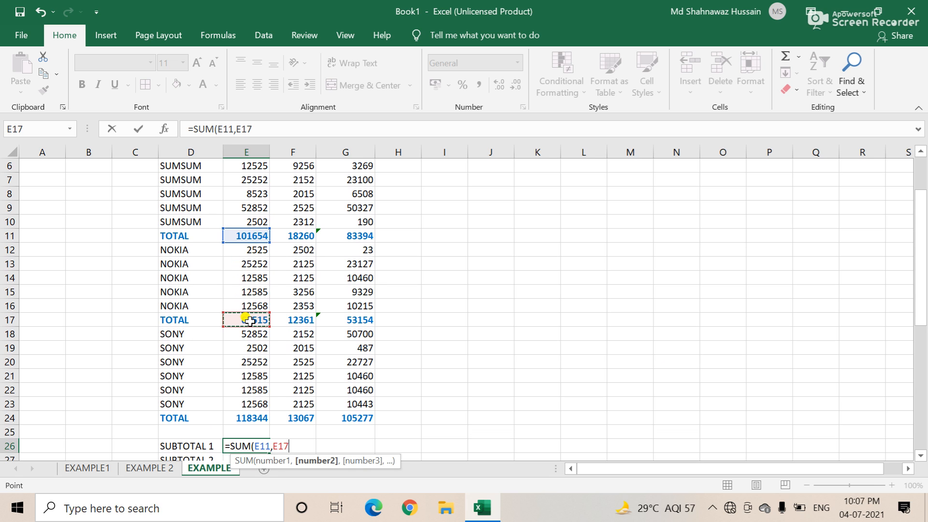
pyautogui.write(',')
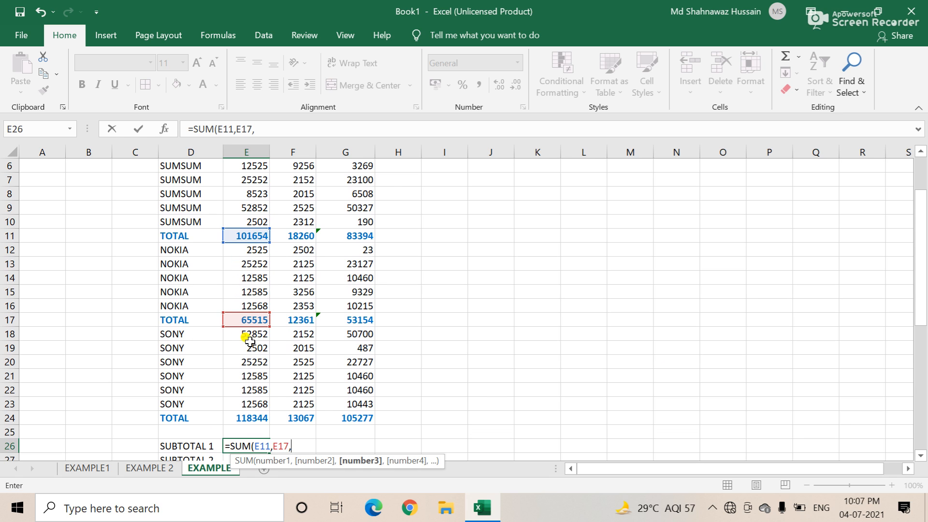
pyautogui.click(251, 416)
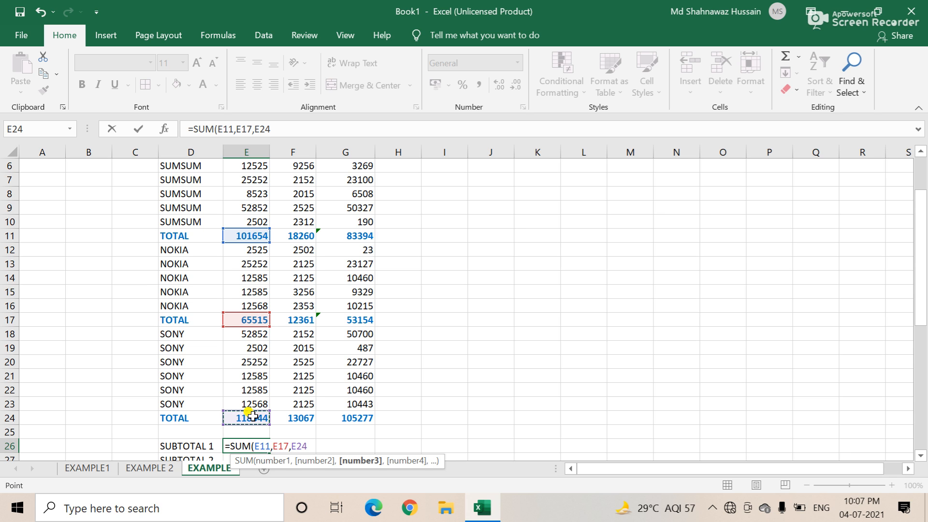
pyautogui.write(')')
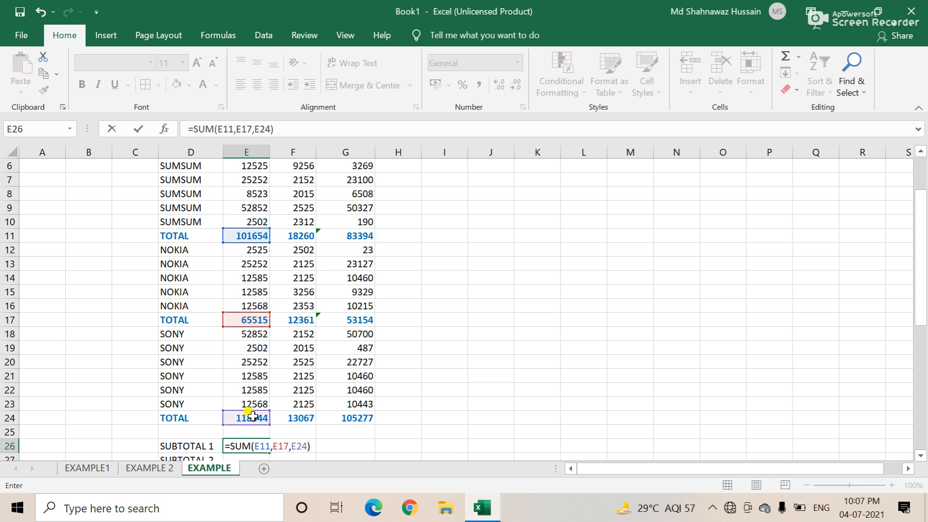
pyautogui.press('Return')
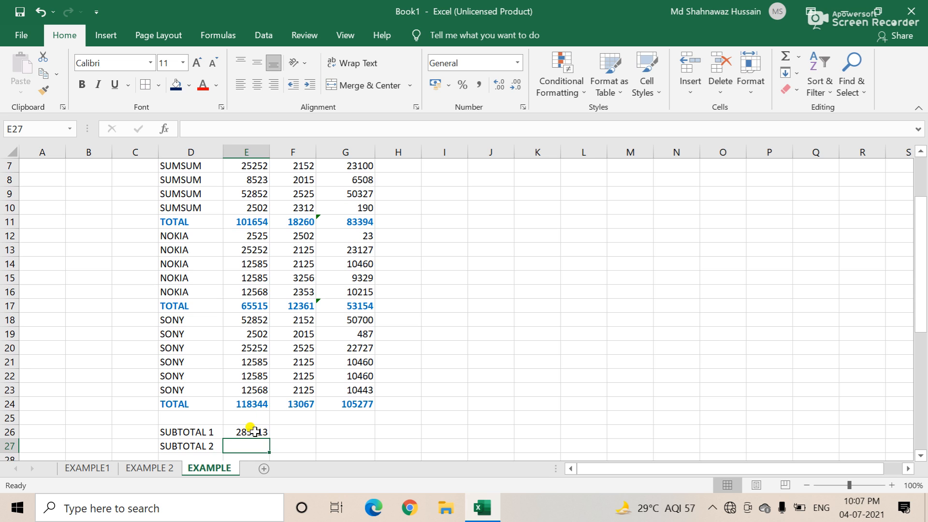
# - Fill the SUBTOTAL 1 formula from E26 across to G26
pyautogui.click(256, 432)
pyautogui.moveTo(259, 431); pyautogui.dragTo(347, 431)
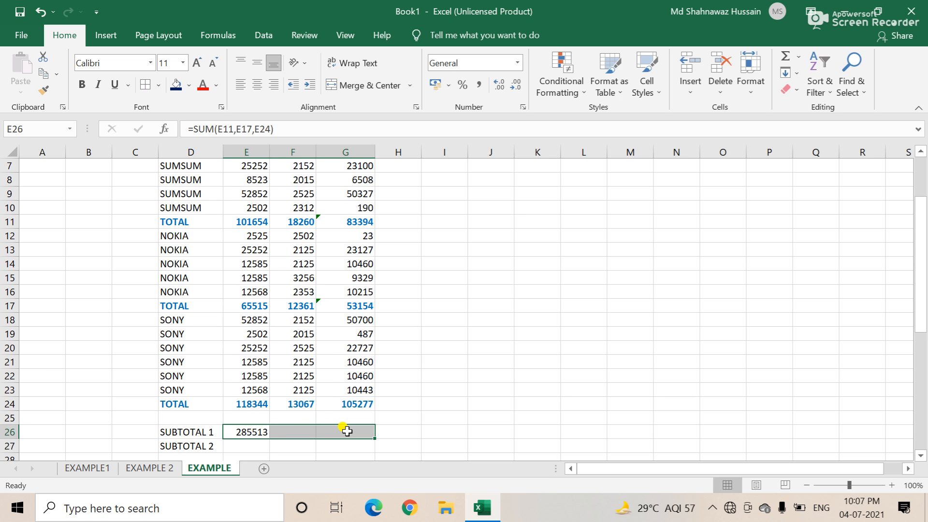
pyautogui.hotkey('ctrl', 'r')
pyautogui.click(242, 447)
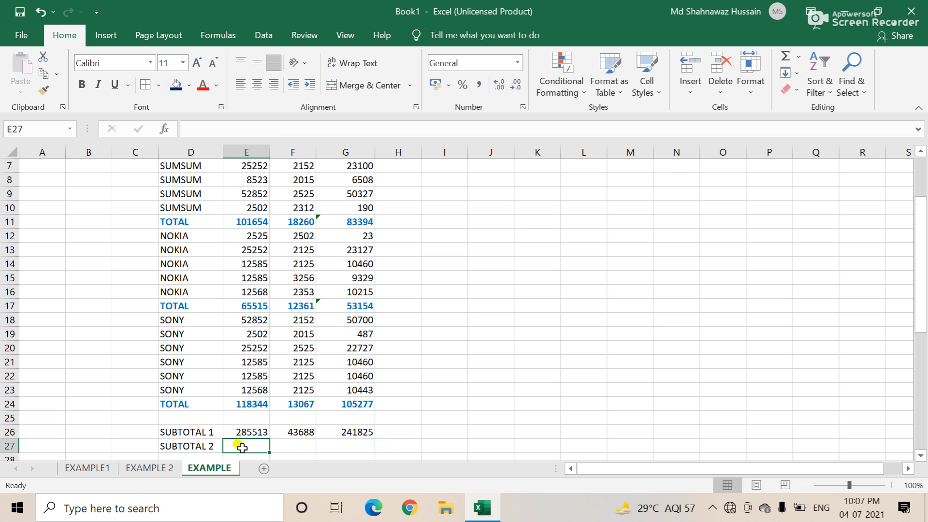
pyautogui.moveTo(242, 431); pyautogui.dragTo(348, 429)
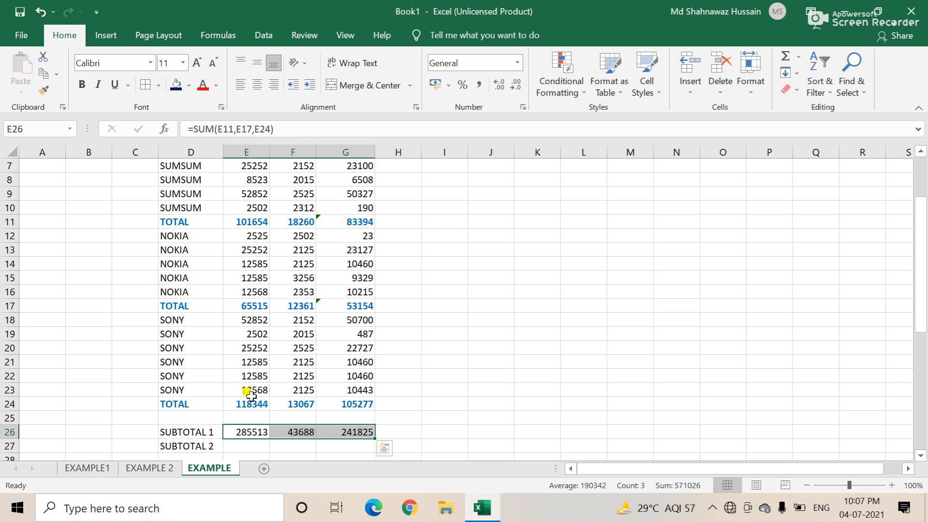
# - Enter =SUM(E6:E24)/2 in the SUBTOTAL 2 cell E27 and fill the formula across to G27
pyautogui.click(238, 448)
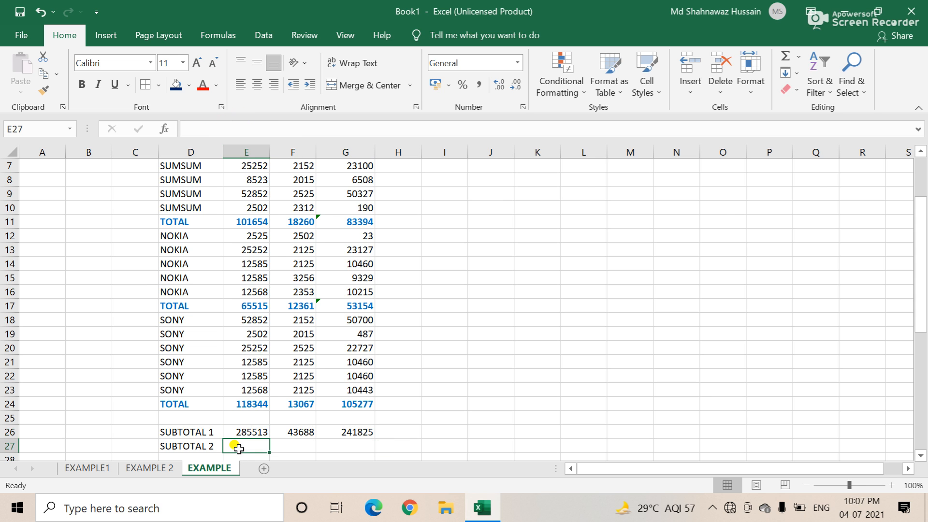
pyautogui.write('=SU')
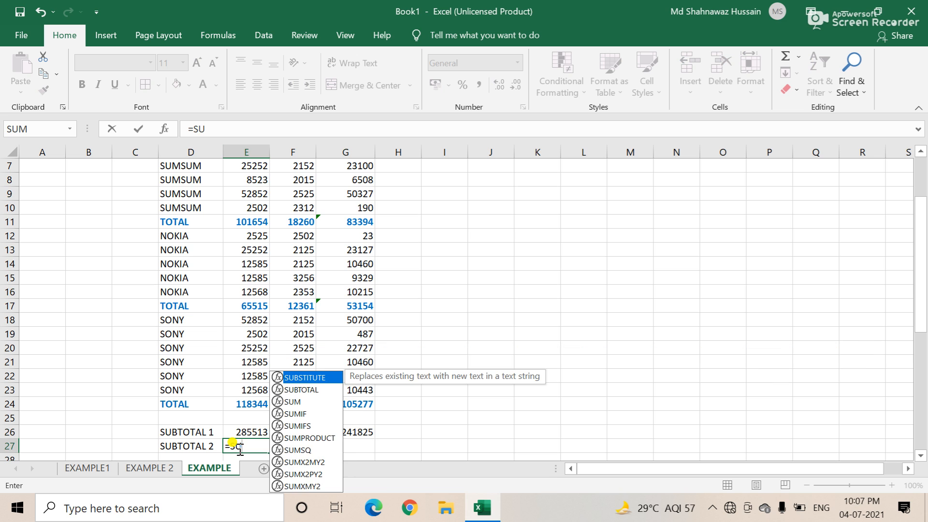
pyautogui.press('BackSpace')
pyautogui.press('BackSpace')
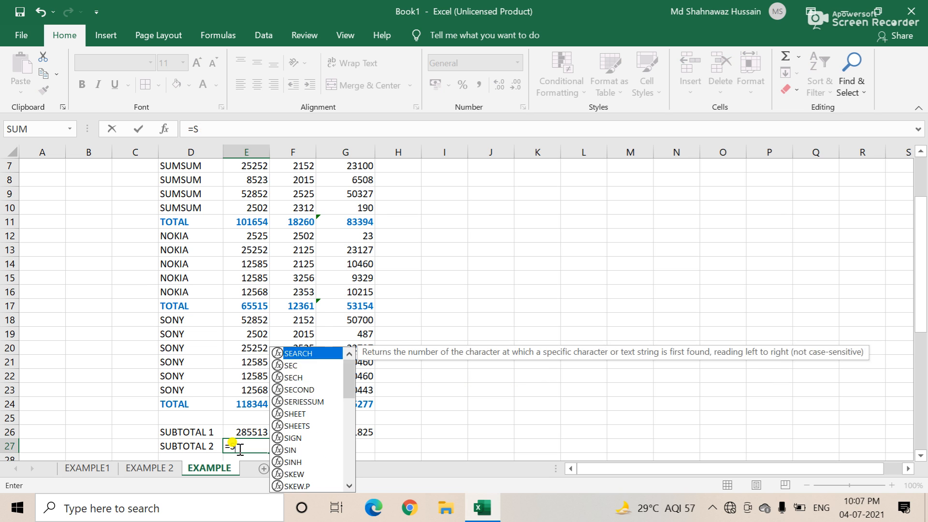
pyautogui.write('SU')
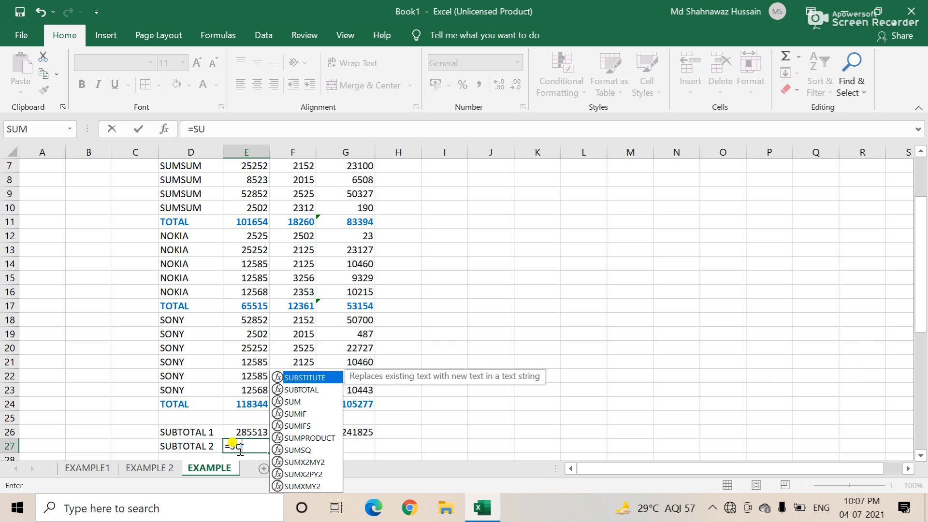
pyautogui.write('M(')
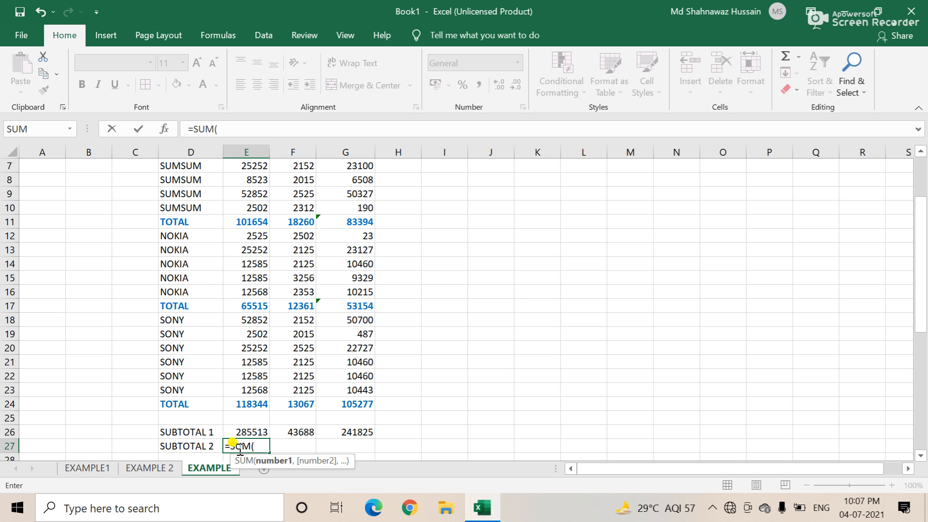
pyautogui.scroll(2, 247, 372)
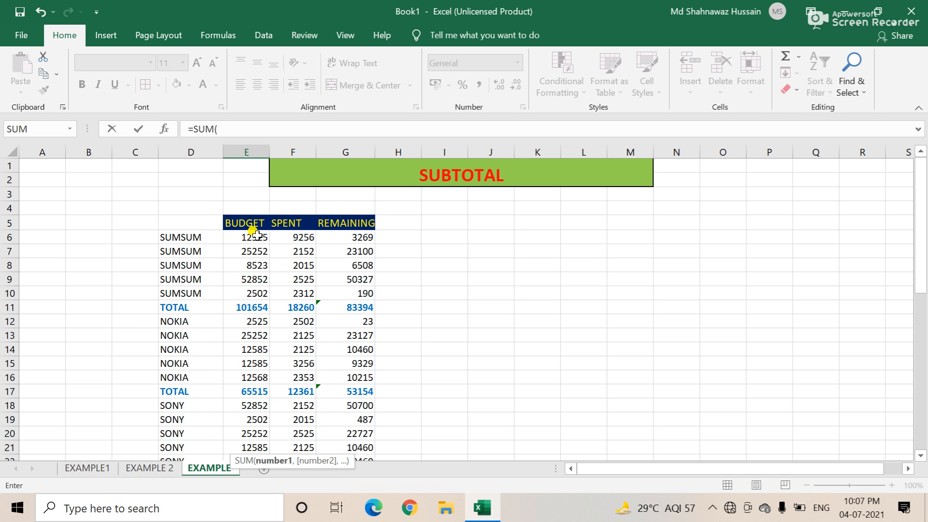
pyautogui.moveTo(256, 235); pyautogui.dragTo(259, 272)
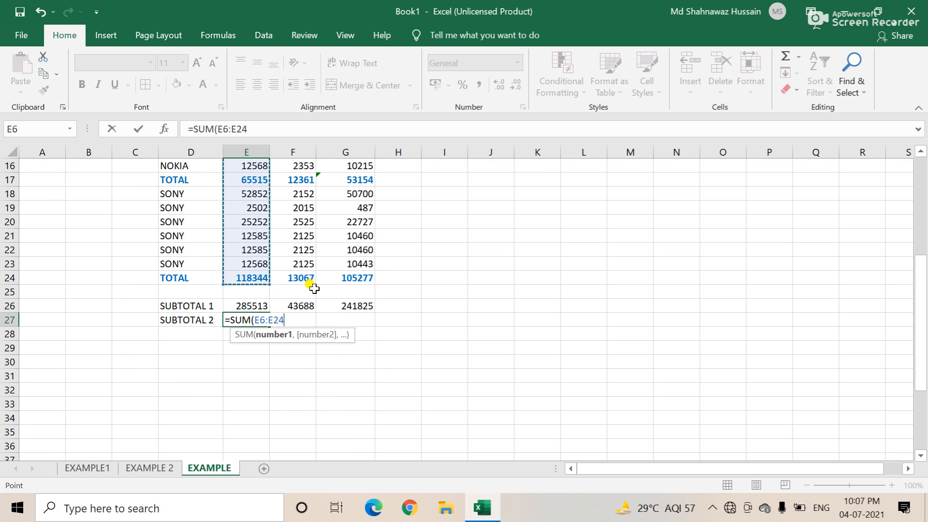
pyautogui.write(')/2')
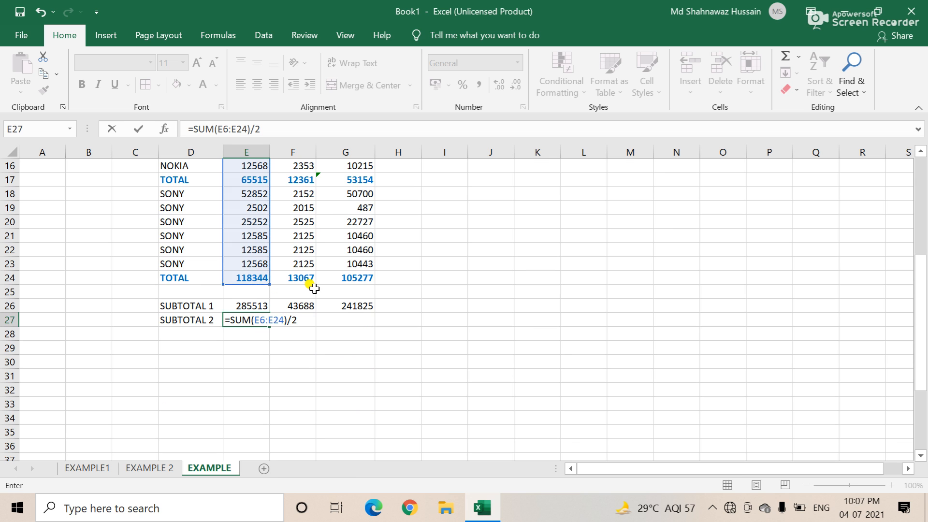
pyautogui.press('Return')
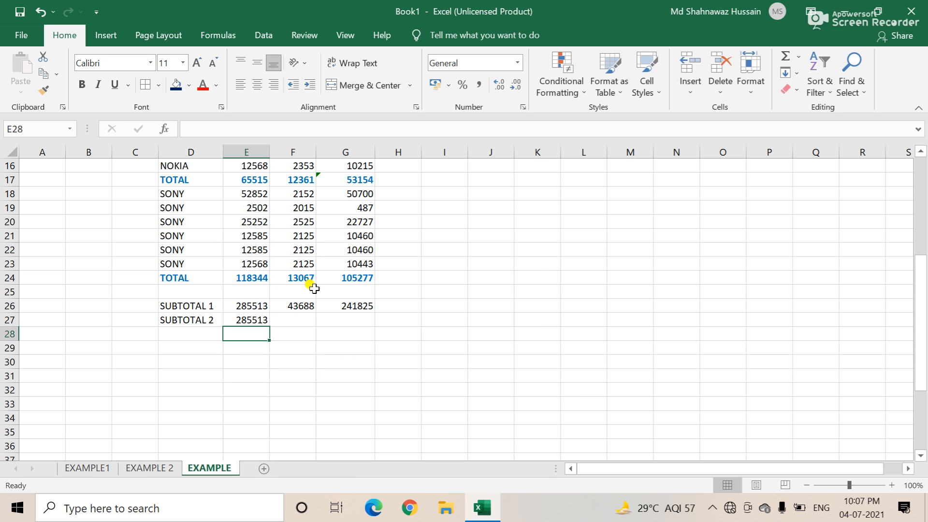
pyautogui.moveTo(244, 319); pyautogui.dragTo(358, 317)
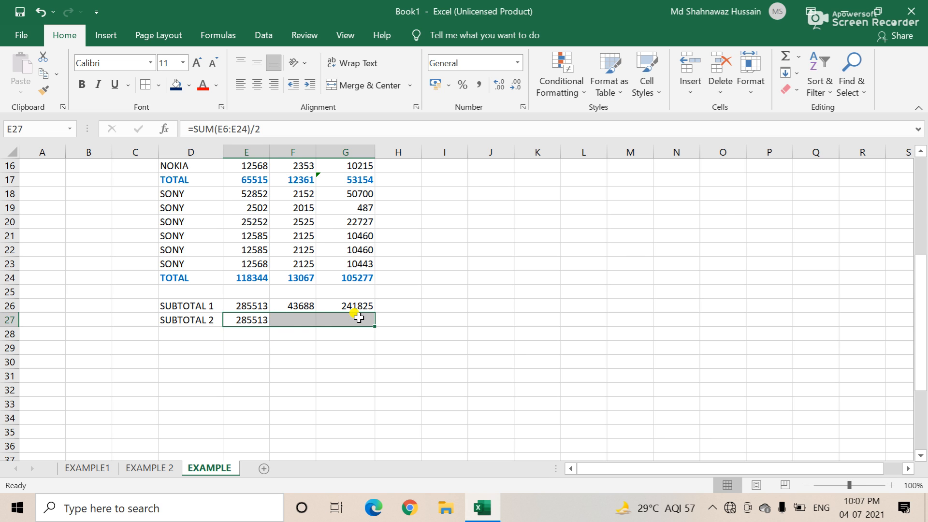
pyautogui.hotkey('ctrl', 'r')
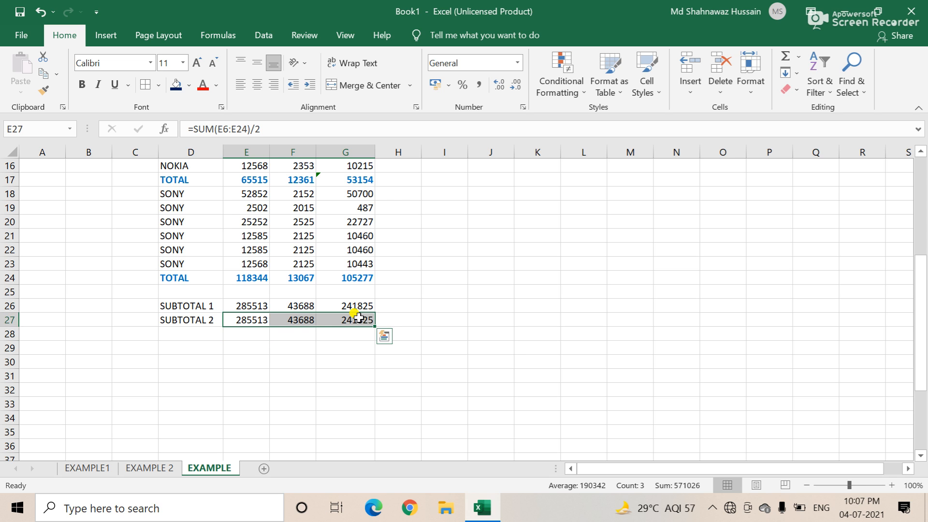
# - Review the SUBTOTAL 1 formula in E26 and the zone totals on the EXAMPLE1 sheet, and return to EXAMPLE
pyautogui.click(254, 301)
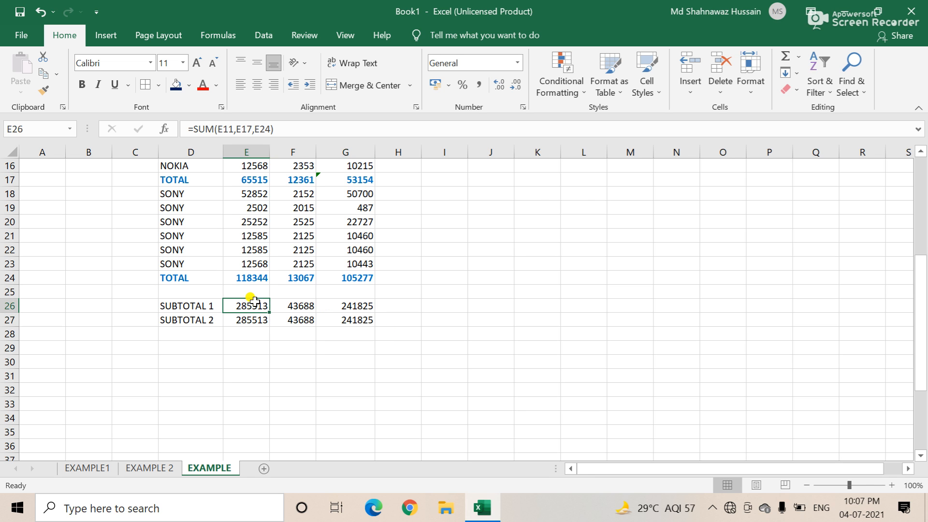
pyautogui.click(273, 38)
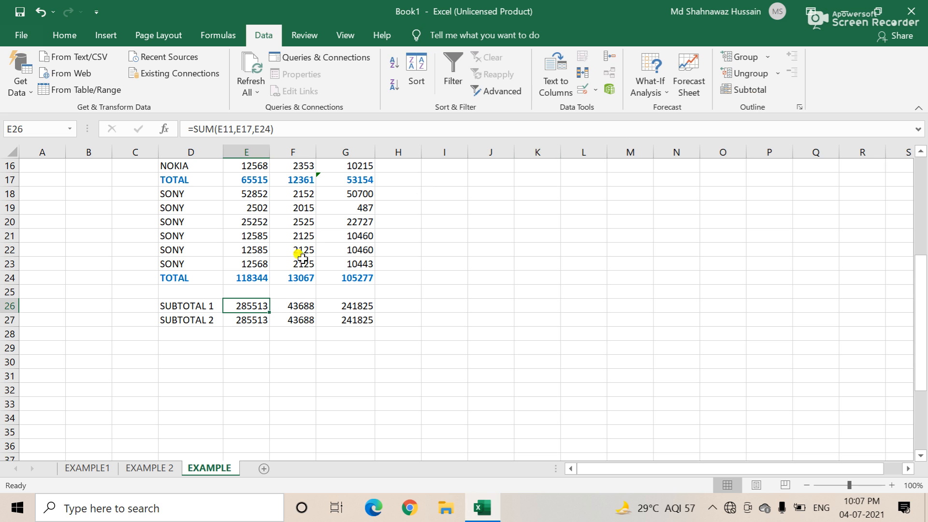
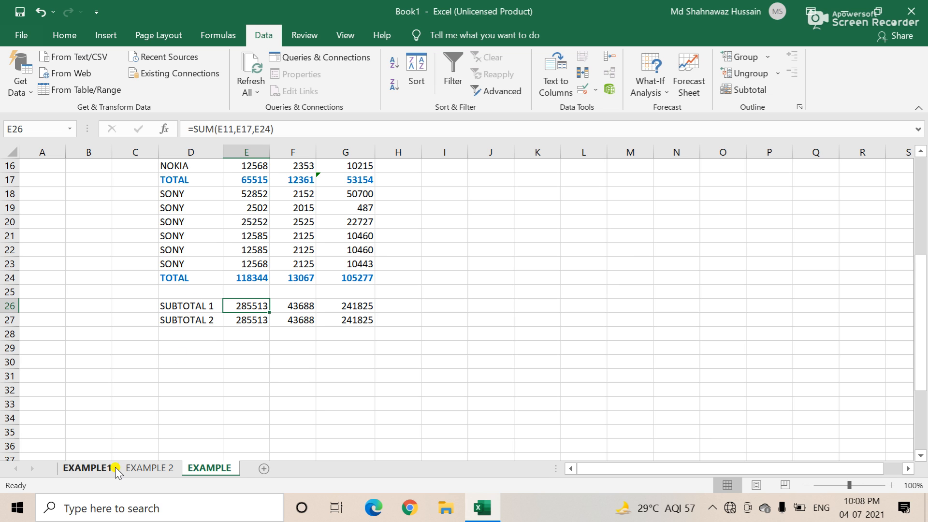
pyautogui.click(138, 468)
pyautogui.click(92, 468)
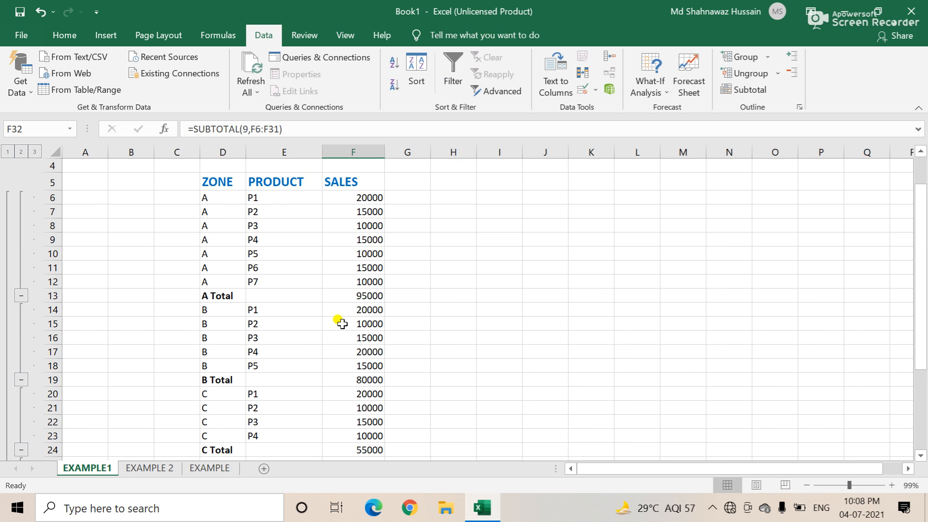
pyautogui.click(203, 467)
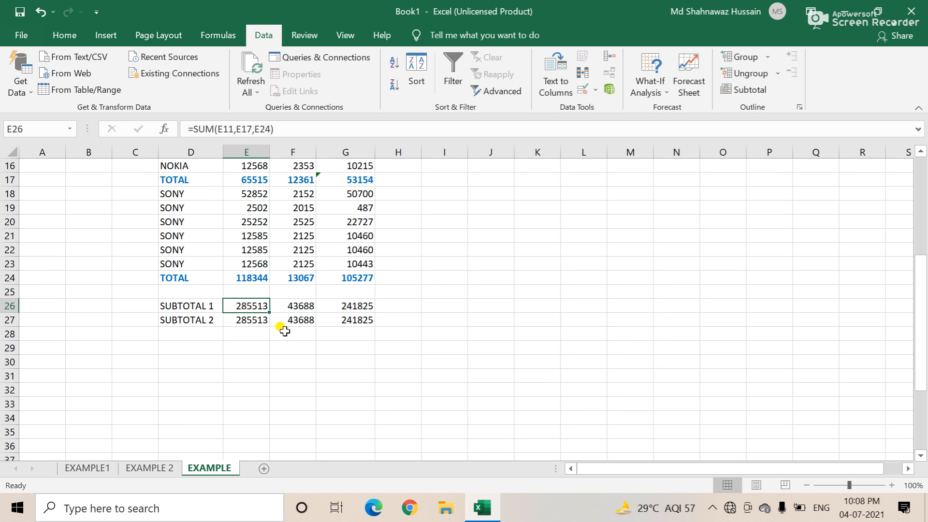
# - Clear the SUBTOTAL 2 formulas from E27:G27 and select the SUBTOTAL 1 cell E26
pyautogui.moveTo(242, 320); pyautogui.dragTo(348, 323)
pyautogui.press('Delete')
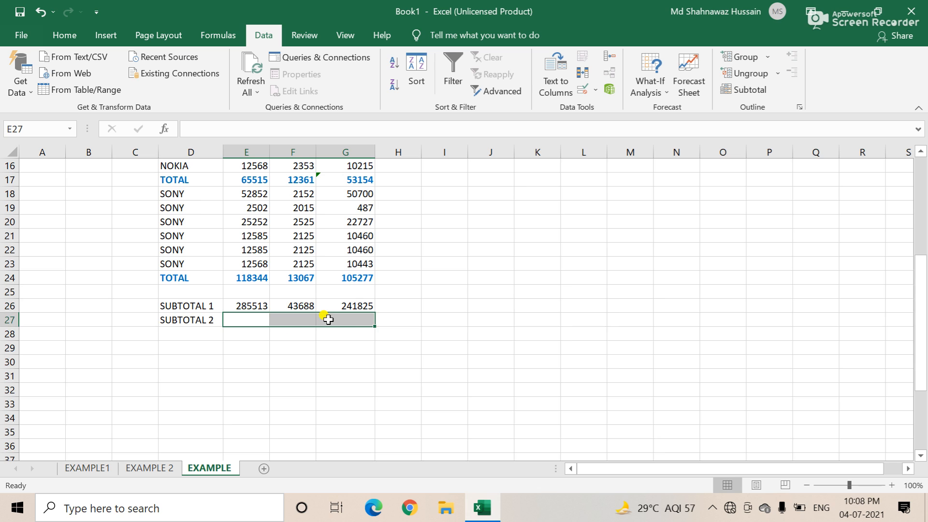
pyautogui.scroll(1, 310, 321)
pyautogui.click(246, 346)
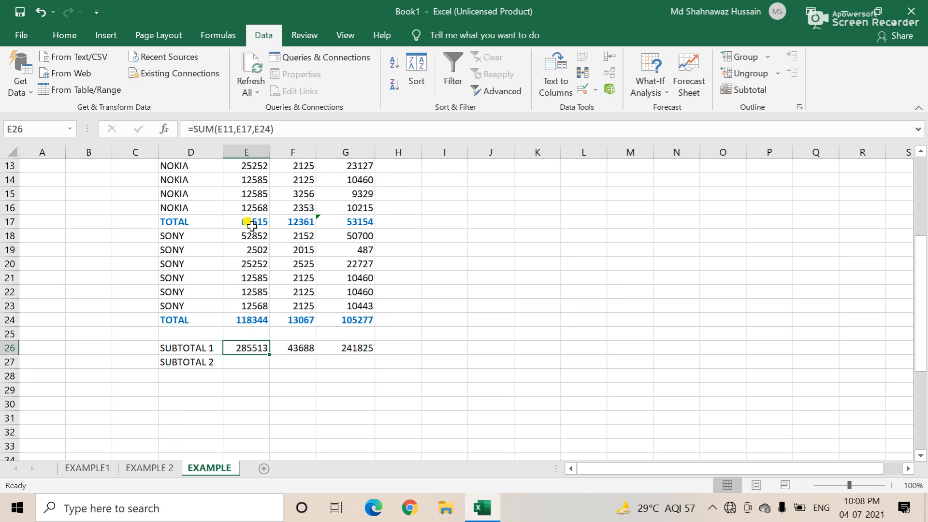
# - Enter =SUM(E6:E24)/2 in the SUBTOTAL 2 cell E27
pyautogui.click(255, 364)
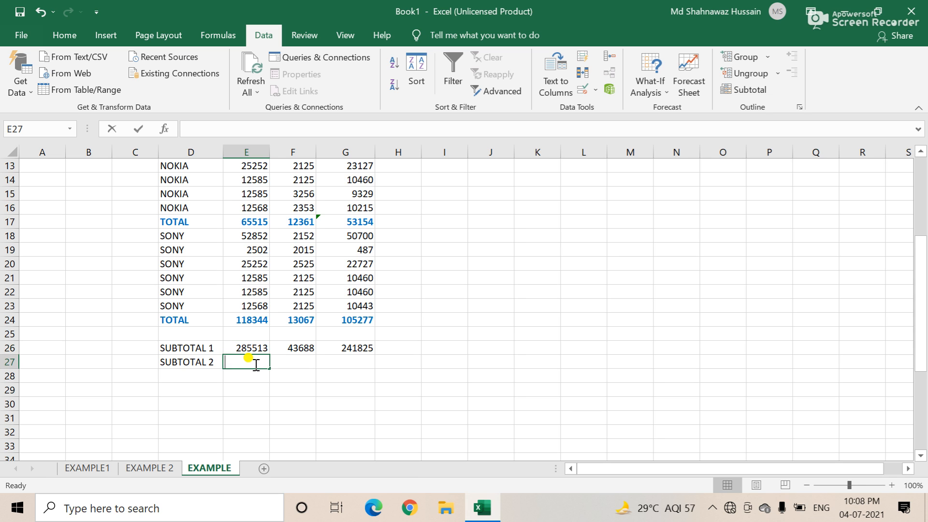
pyautogui.write('=SUM')
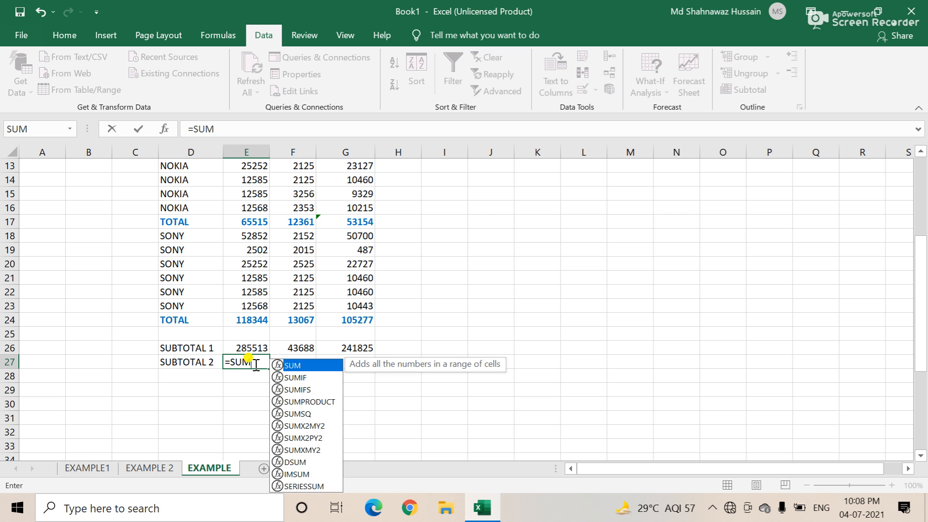
pyautogui.write('(')
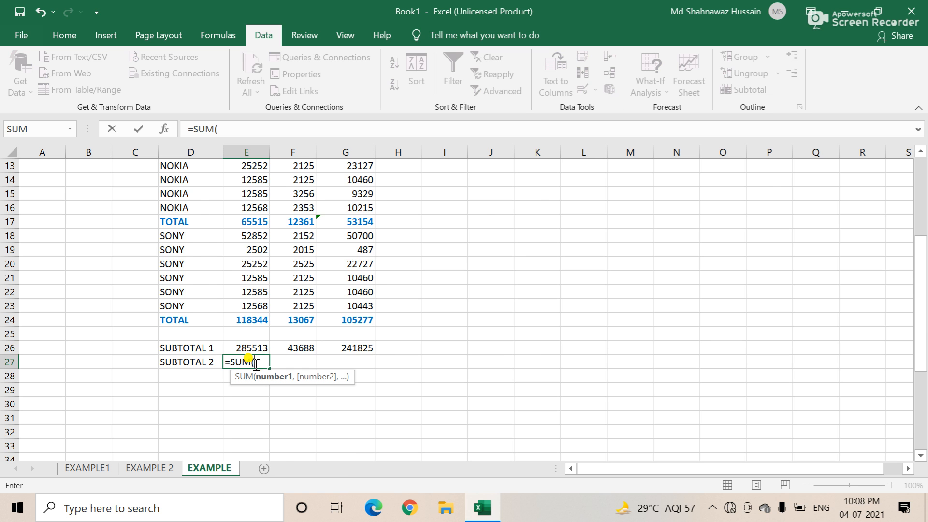
pyautogui.scroll(4, 248, 338)
pyautogui.moveTo(258, 238); pyautogui.dragTo(254, 303)
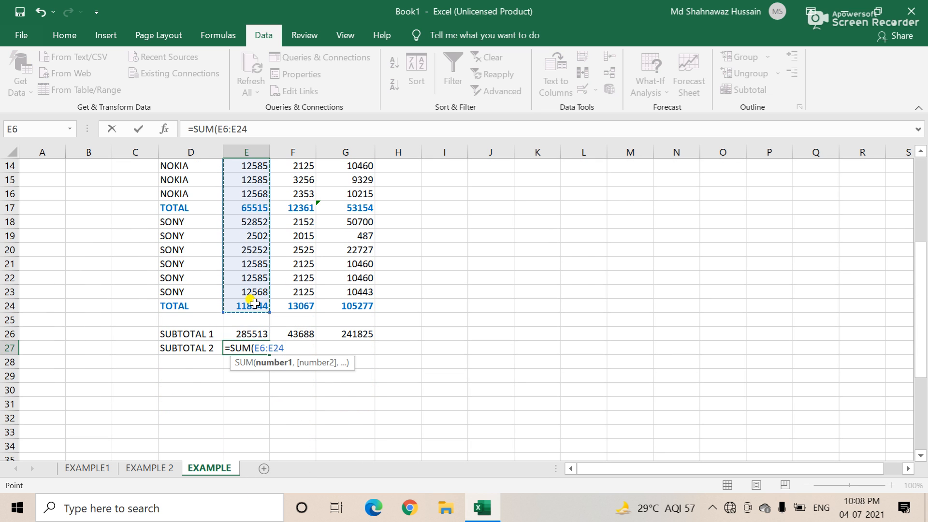
pyautogui.write(')/2')
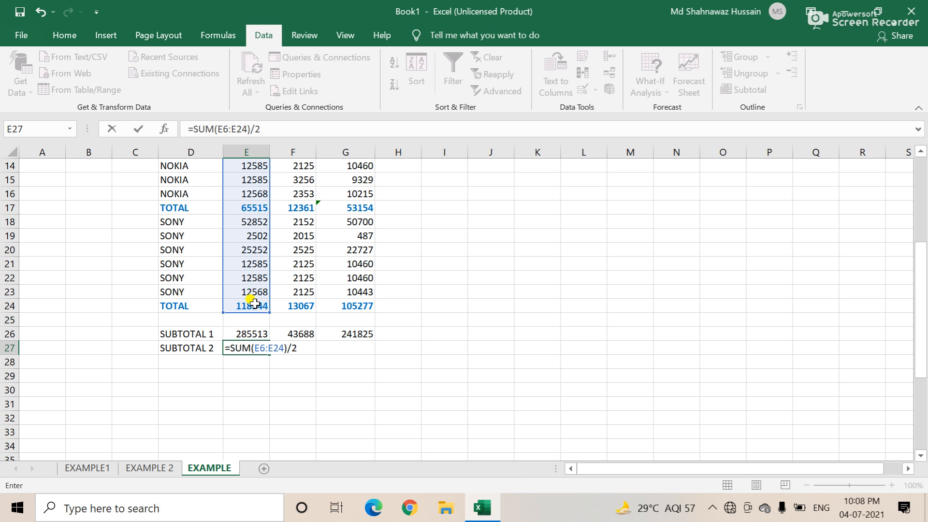
pyautogui.press('Return')
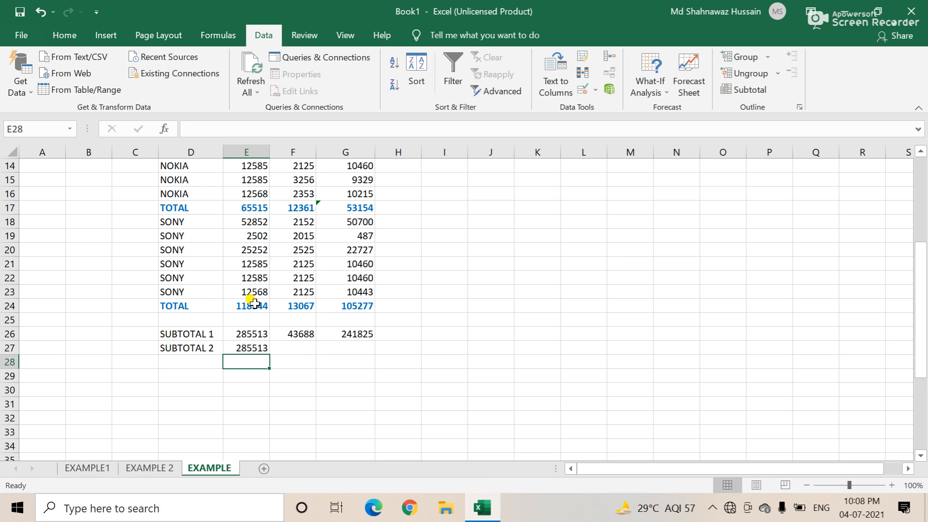
# - Fill the SUBTOTAL 2 formula from E27 across to G27
pyautogui.click(252, 348)
pyautogui.moveTo(252, 348); pyautogui.dragTo(345, 346)
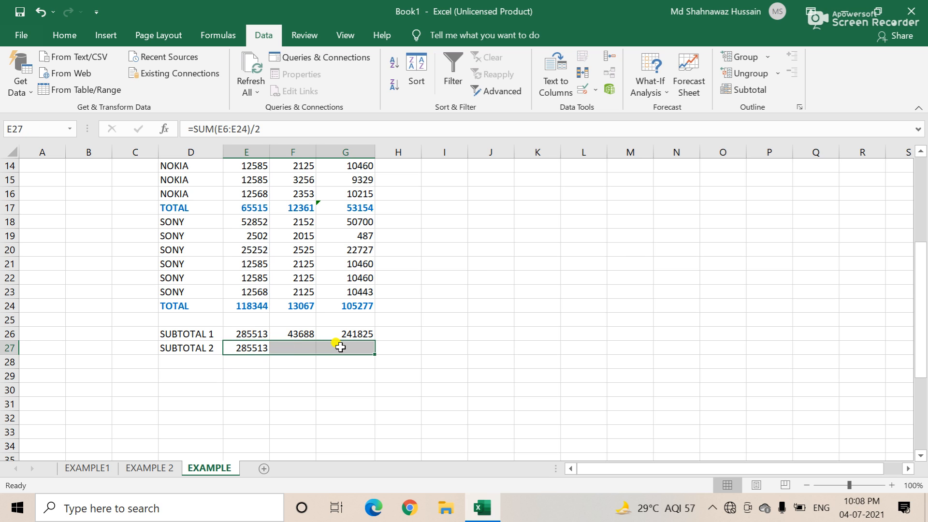
pyautogui.write('43688')
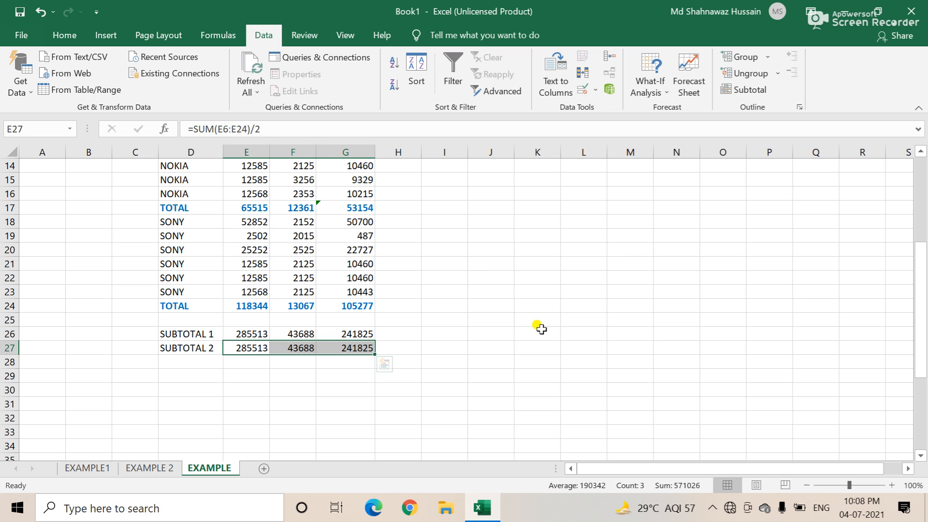
# - Look over the EXAMPLE1 and EXAMPLE 2 sheets, and return to EXAMPLE to review its group totals and subtotal rows
pyautogui.scroll(3, 542, 329)
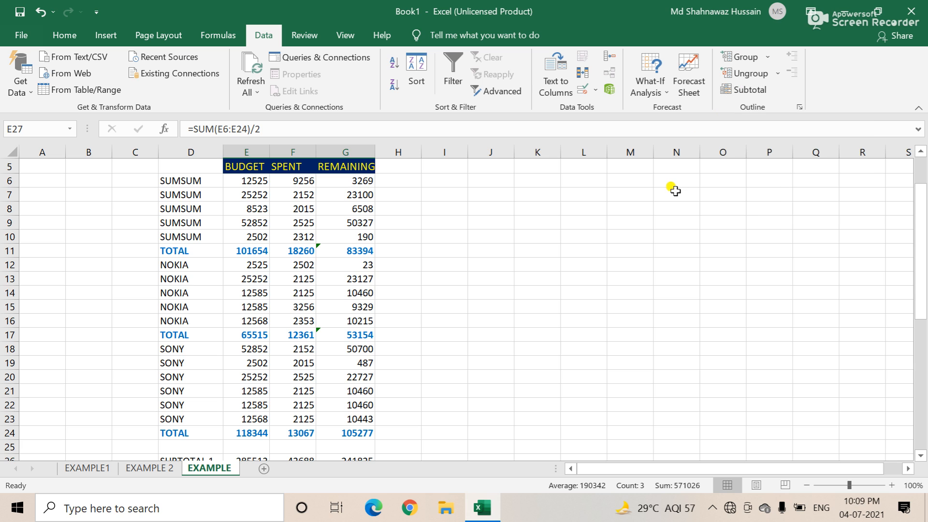
pyautogui.click(83, 469)
pyautogui.click(147, 469)
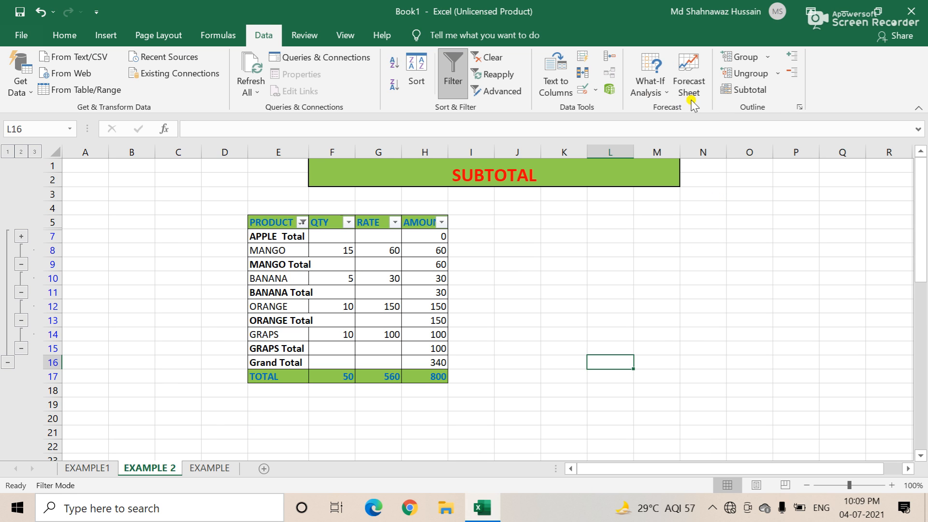
pyautogui.click(208, 469)
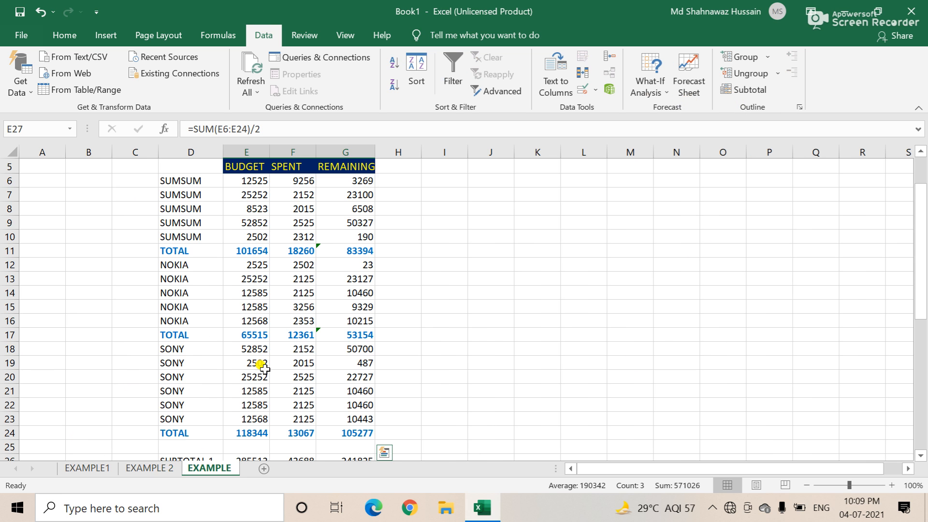
pyautogui.scroll(-1, 480, 279)
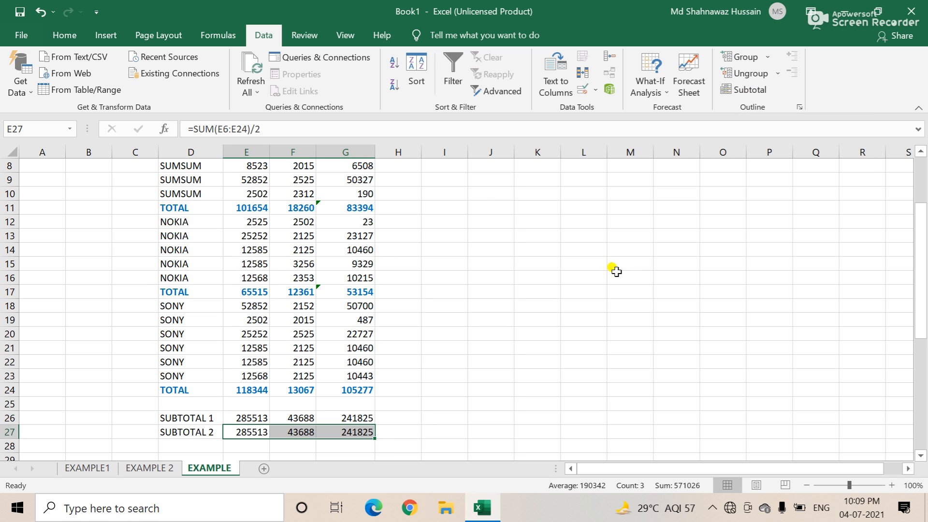
pyautogui.scroll(1, 590, 283)
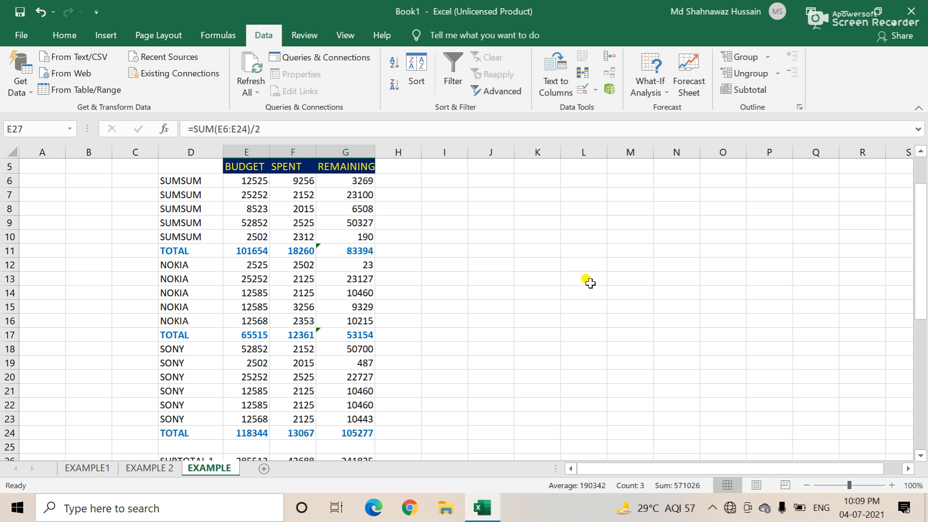
# - Copy the SUMSUM rows D6:G10, without their total row, and paste them starting at J6
pyautogui.moveTo(174, 180); pyautogui.dragTo(367, 237)
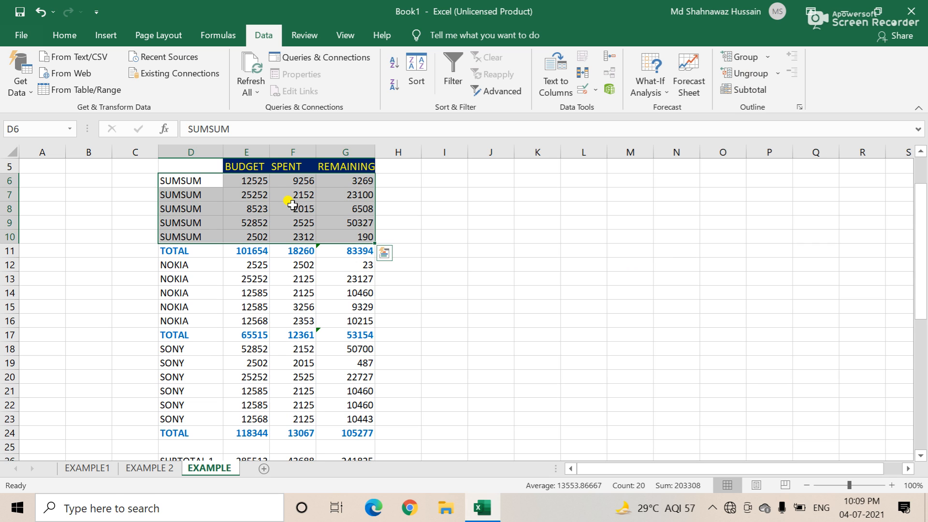
pyautogui.hotkey('ctrl', 'c')
pyautogui.click(498, 192)
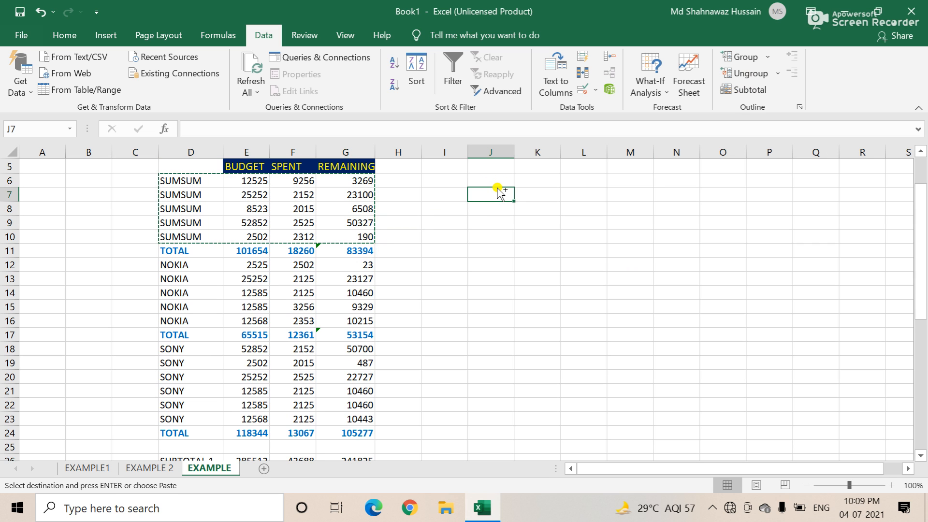
pyautogui.click(492, 179)
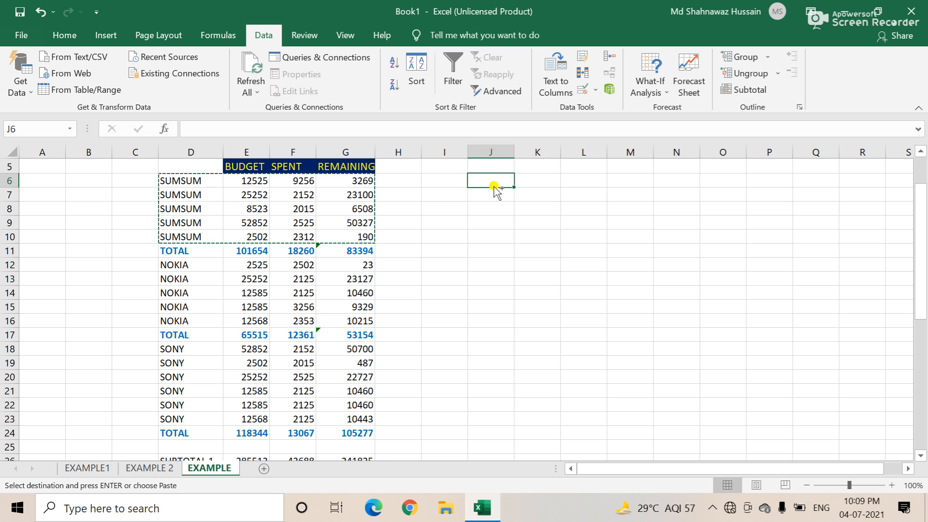
pyautogui.hotkey('ctrl', 'v')
# - Copy the NOKIA rows D12:G16 and paste them starting at J11, directly below the copied SUMSUM rows
pyautogui.moveTo(174, 264); pyautogui.dragTo(348, 327)
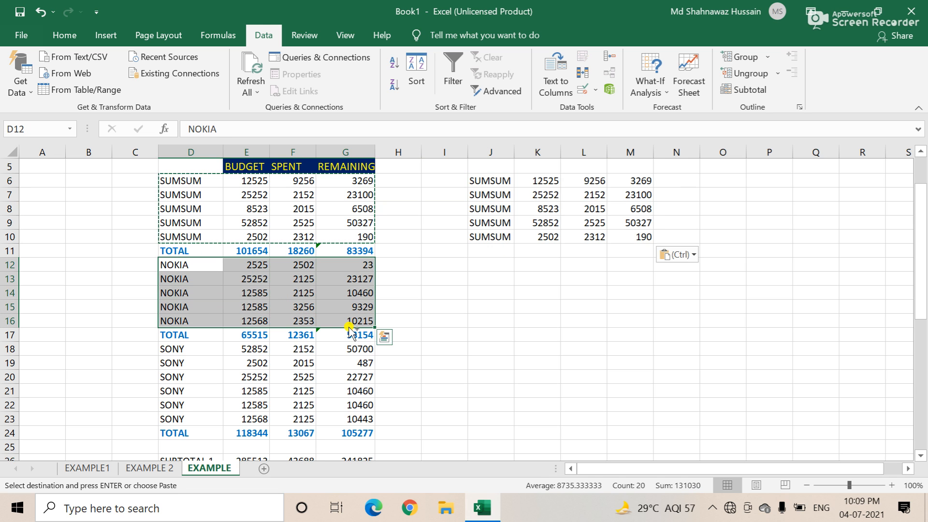
pyautogui.hotkey('ctrl', 'c')
pyautogui.click(493, 251)
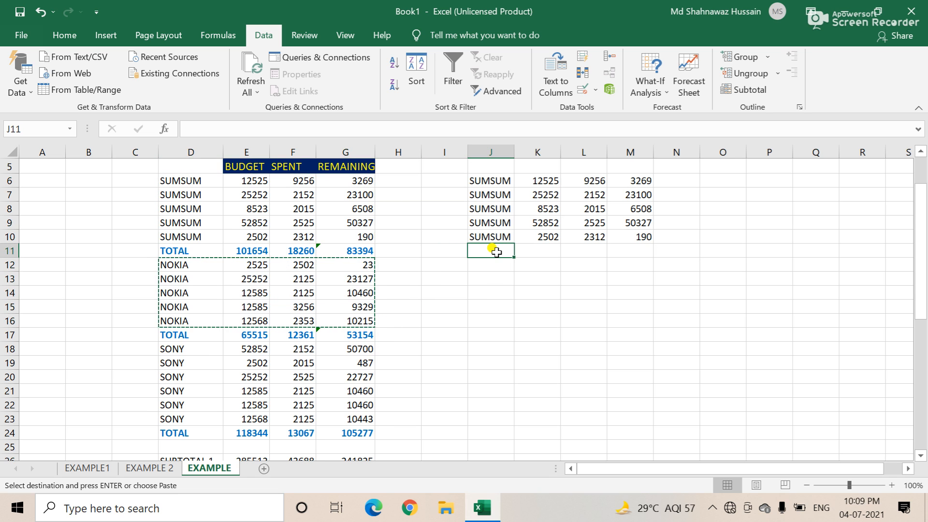
pyautogui.hotkey('ctrl', 'v')
# - Copy the SONY rows D18:G23 and paste them starting at J16, directly below the copied NOKIA rows
pyautogui.moveTo(173, 348); pyautogui.dragTo(350, 411)
pyautogui.hotkey('ctrl', 'c')
pyautogui.click(488, 322)
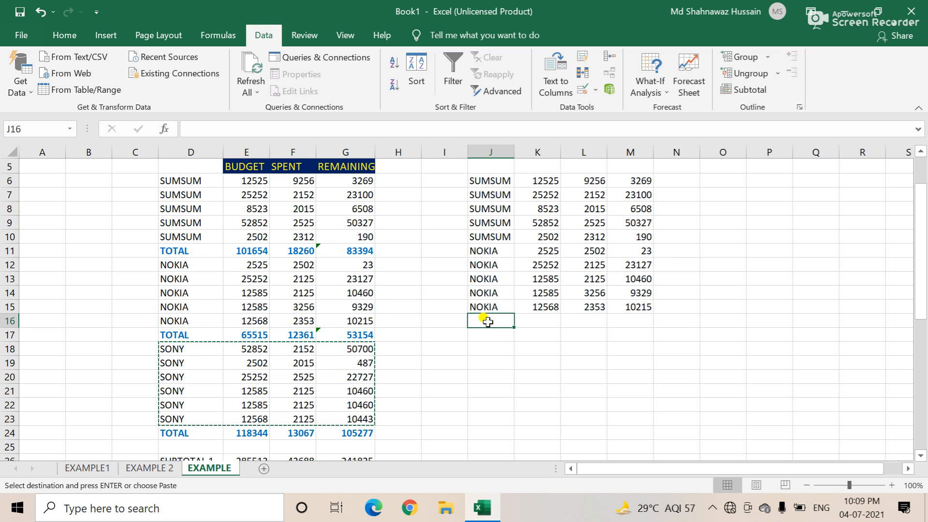
pyautogui.hotkey('ctrl', 'v')
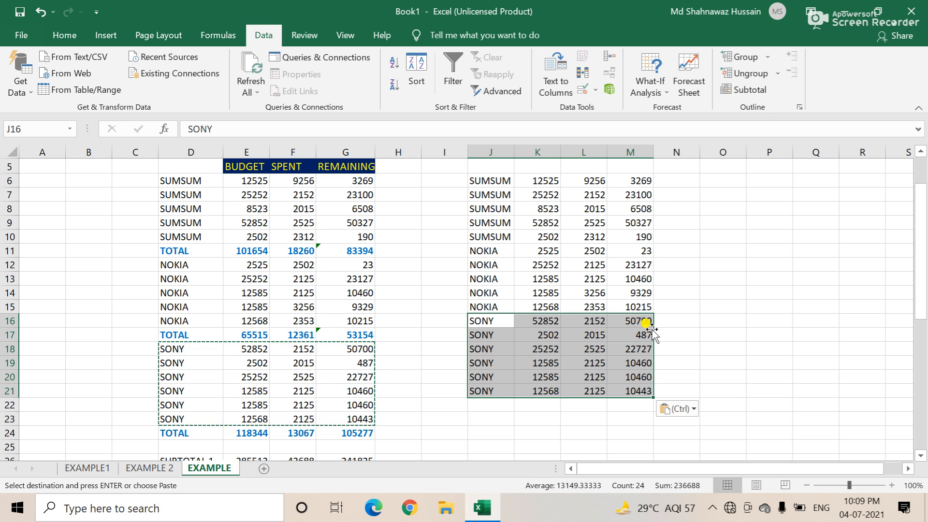
pyautogui.scroll(-2, 667, 333)
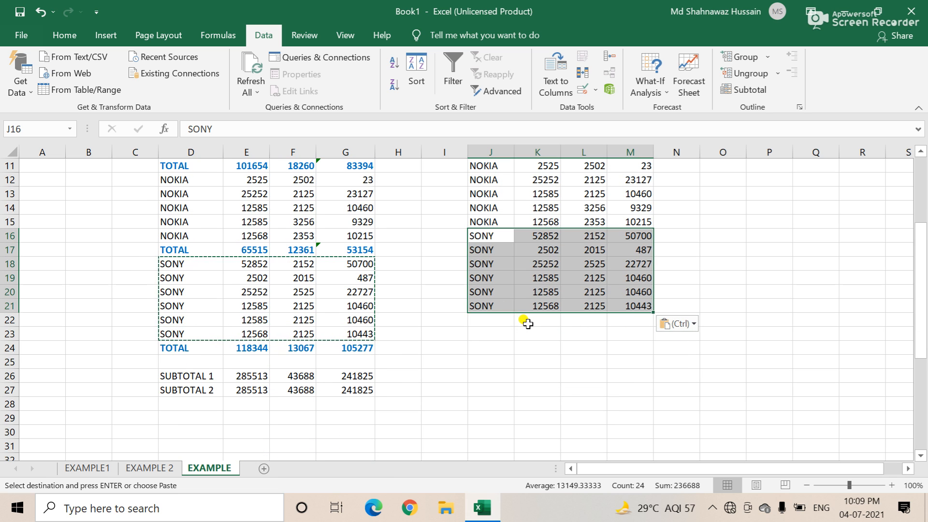
pyautogui.click(500, 323)
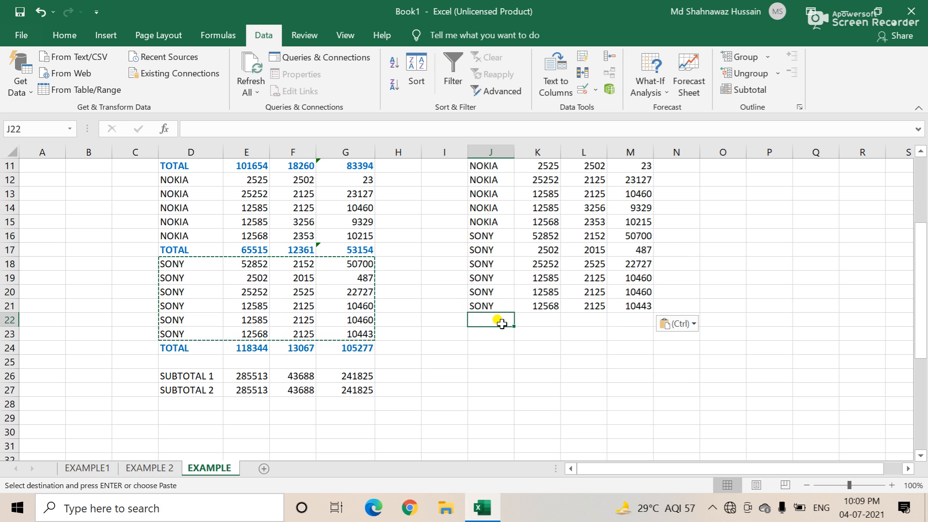
pyautogui.write('S')
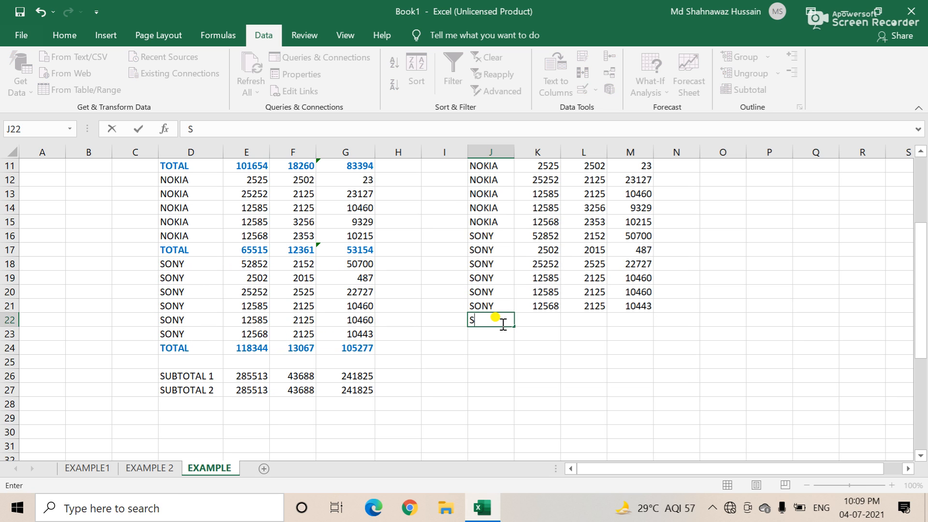
pyautogui.write('UM')
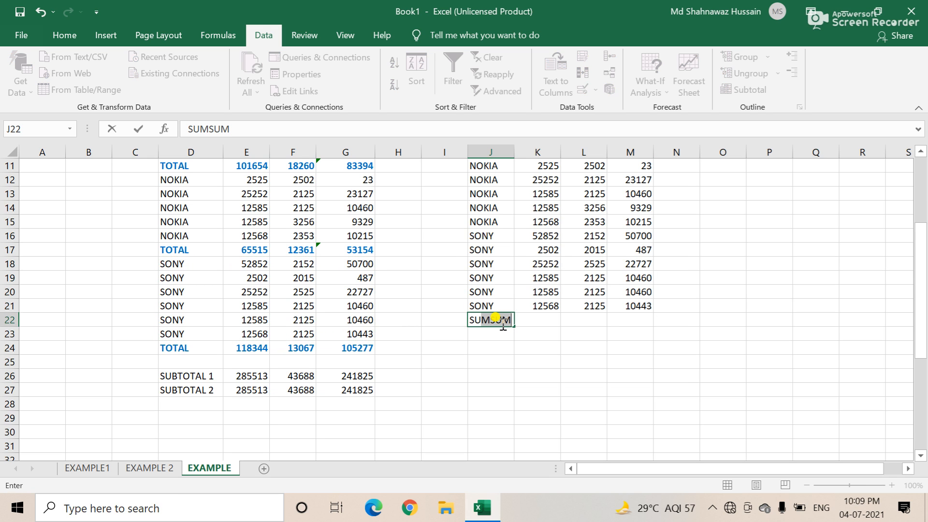
pyautogui.press('BackSpace')
pyautogui.press('BackSpace')
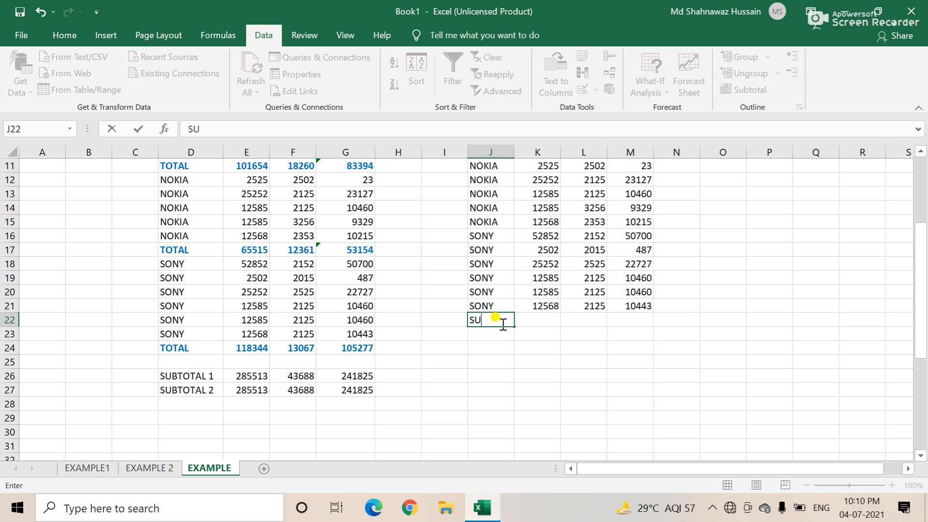
pyautogui.write('=SUM')
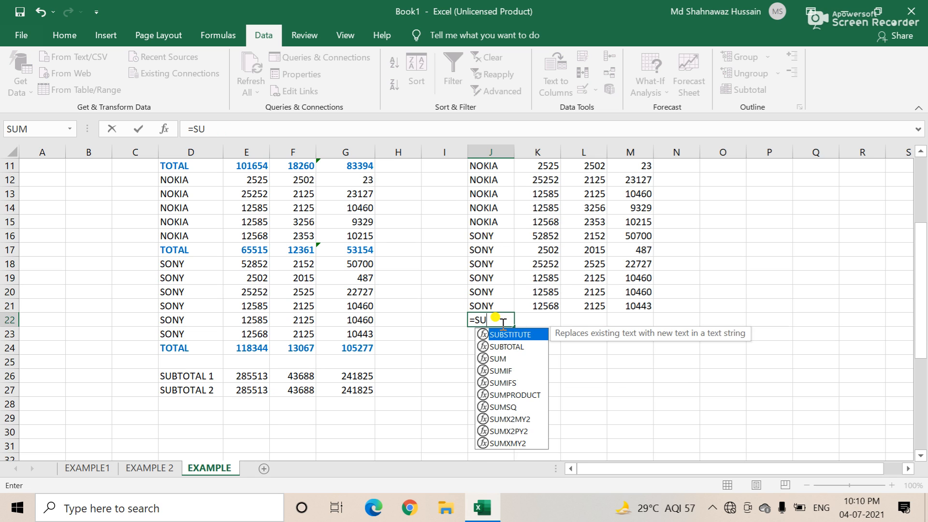
pyautogui.write('(')
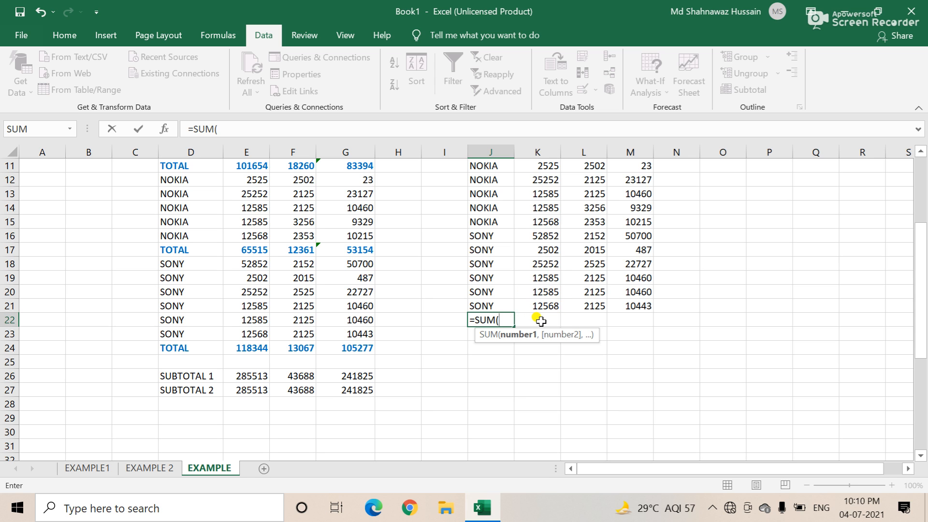
pyautogui.press('BackSpace')
pyautogui.press('BackSpace')
pyautogui.press('BackSpace')
pyautogui.press('BackSpace')
pyautogui.press('BackSpace')
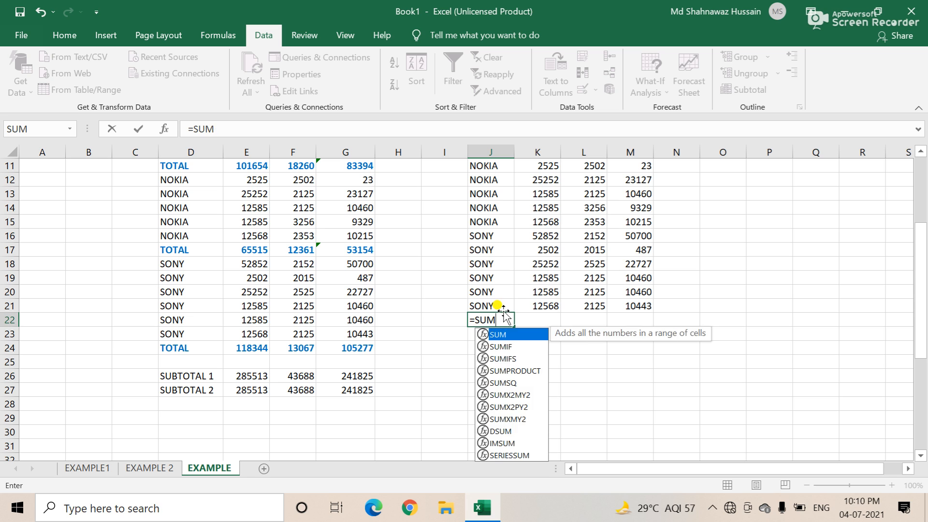
pyautogui.press('Tab')
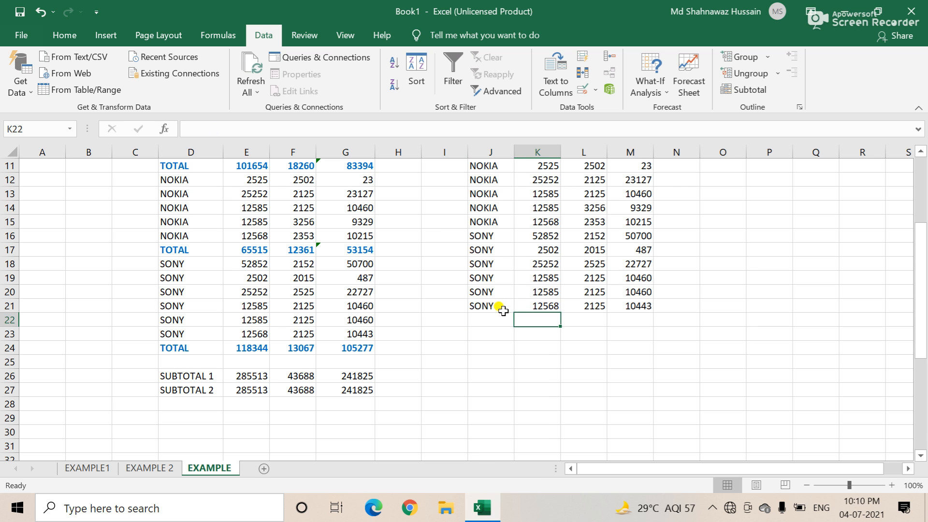
# - Enter =SUM(K6:K21) in K22 to total the first number column of the copied rows
pyautogui.write('=')
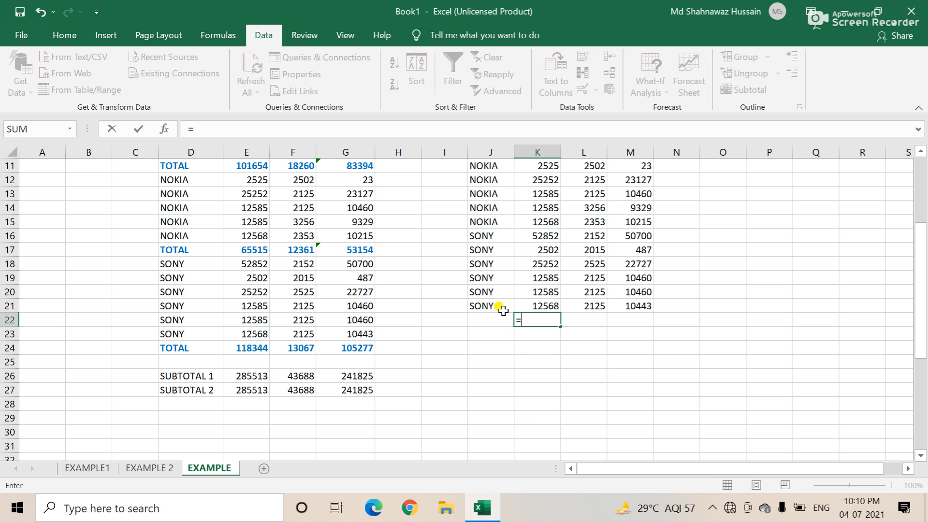
pyautogui.write('SUM(')
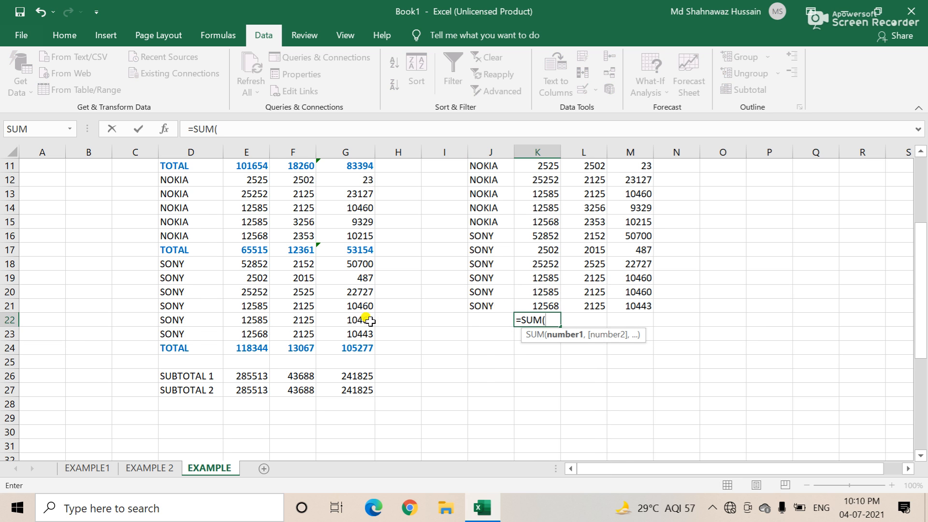
pyautogui.scroll(3, 370, 320)
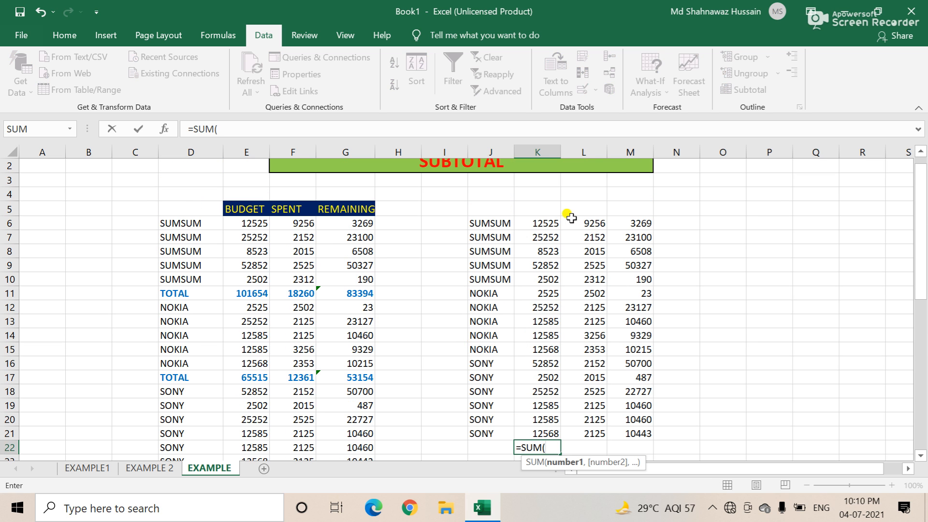
pyautogui.moveTo(545, 223)
pyautogui.mouseDown()
pyautogui.moveTo(546, 438)
pyautogui.moveTo(552, 197)
pyautogui.moveTo(554, 207)
pyautogui.mouseUp()
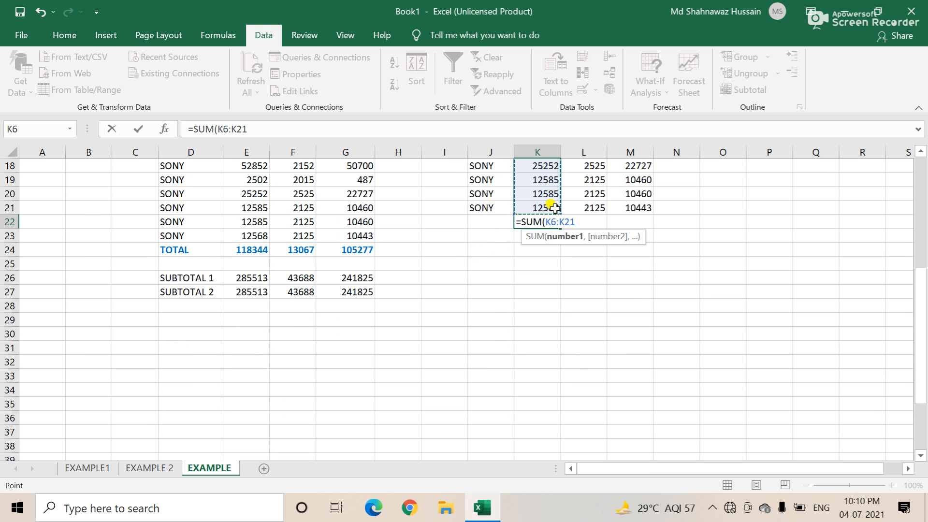
pyautogui.write(')')
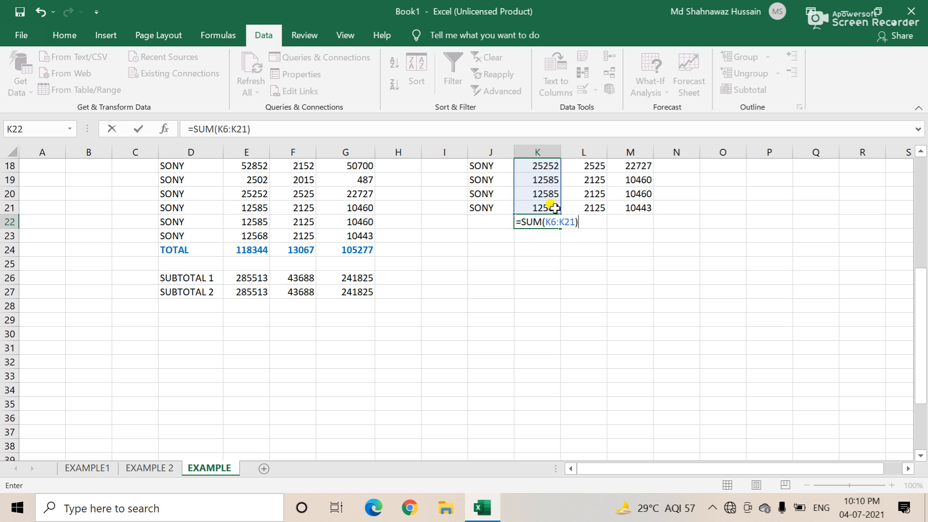
pyautogui.press('Return')
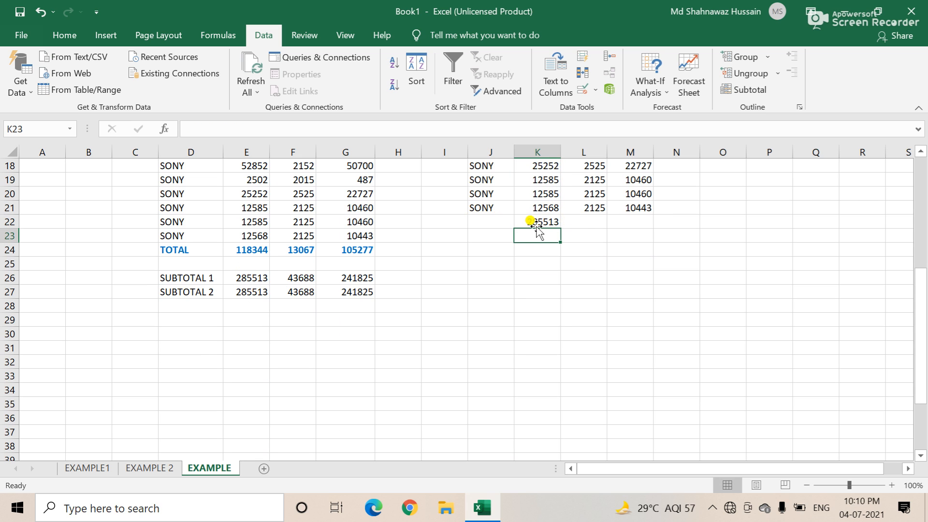
# - Fill the SUM formula in K22 across to L22 and M22 to total the remaining columns of the copied rows
pyautogui.moveTo(542, 221); pyautogui.dragTo(642, 222)
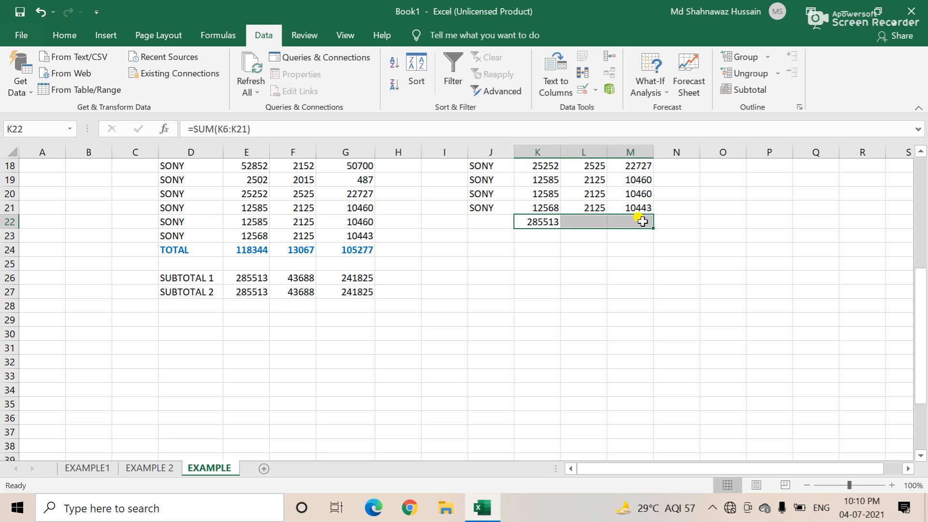
pyautogui.hotkey('ctrl', 'r')
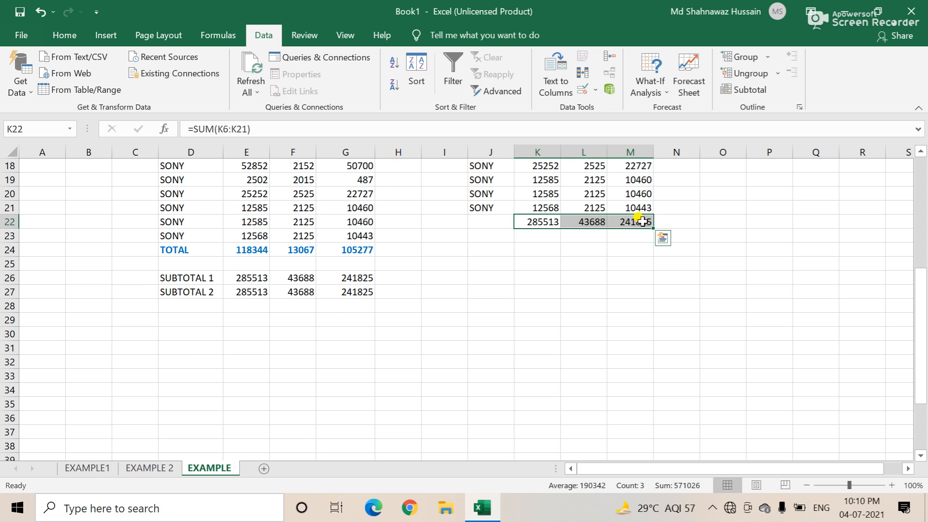
pyautogui.scroll(5, 640, 221)
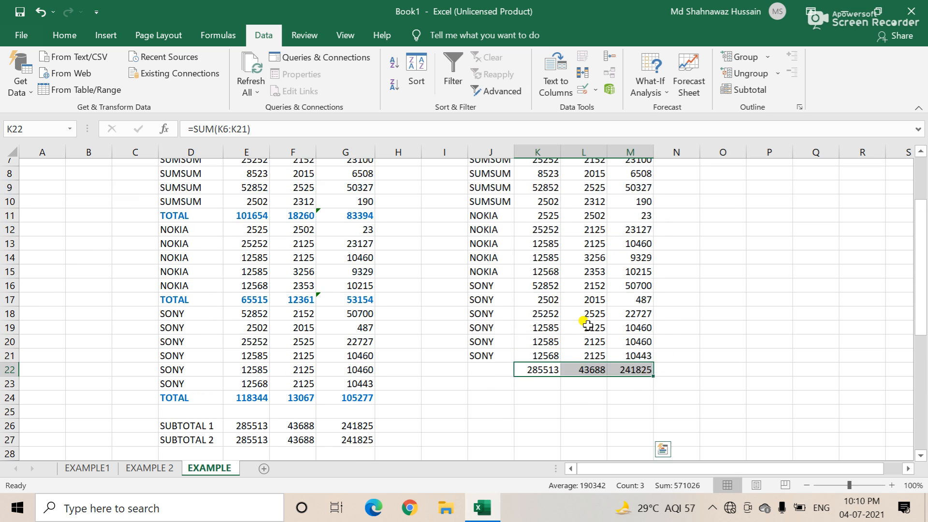
pyautogui.moveTo(482, 209); pyautogui.dragTo(636, 411)
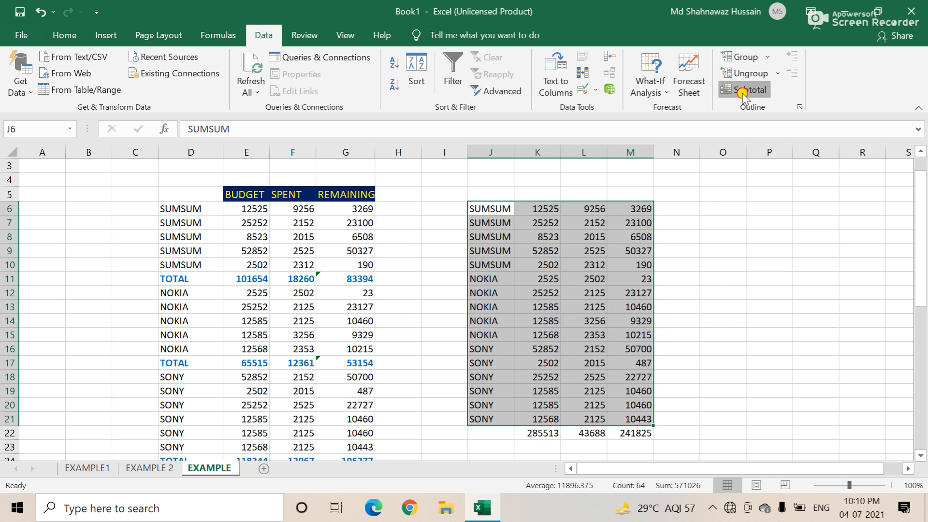
pyautogui.click(744, 89)
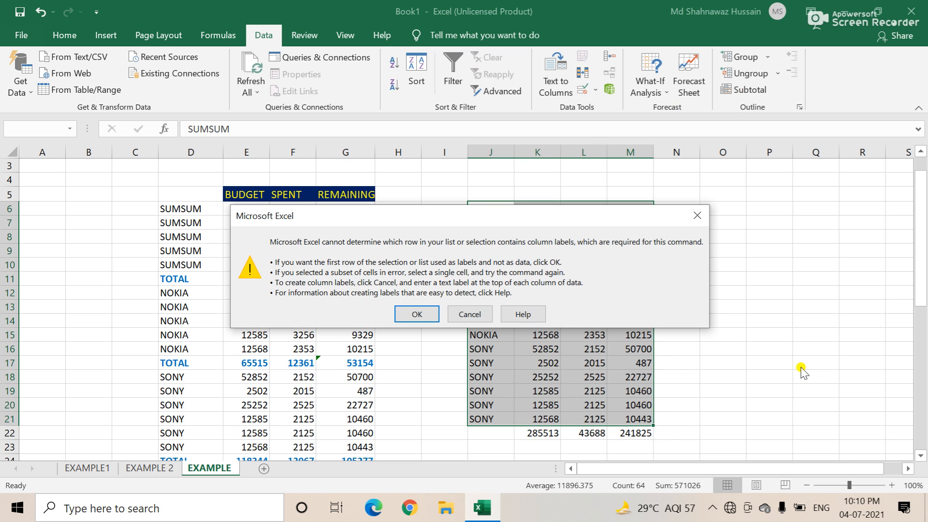
pyautogui.click(470, 314)
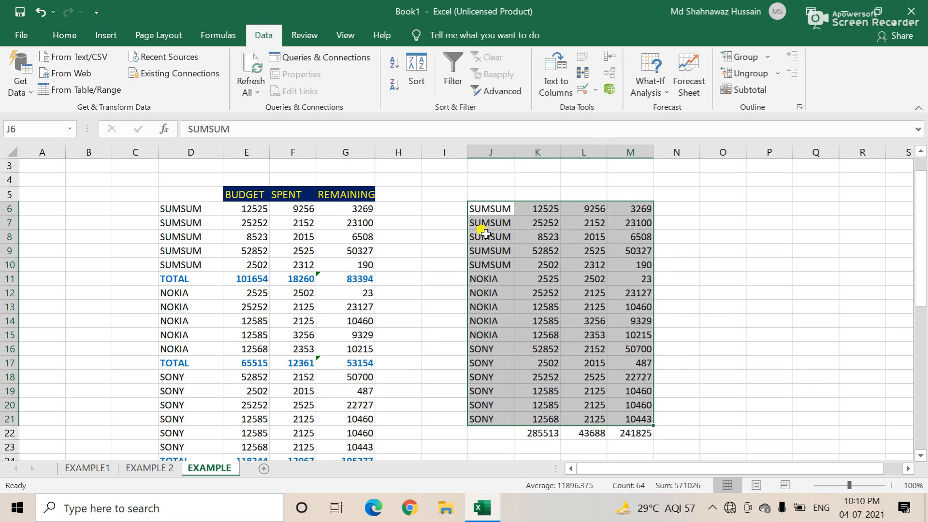
pyautogui.click(485, 209)
pyautogui.moveTo(486, 209); pyautogui.dragTo(631, 428)
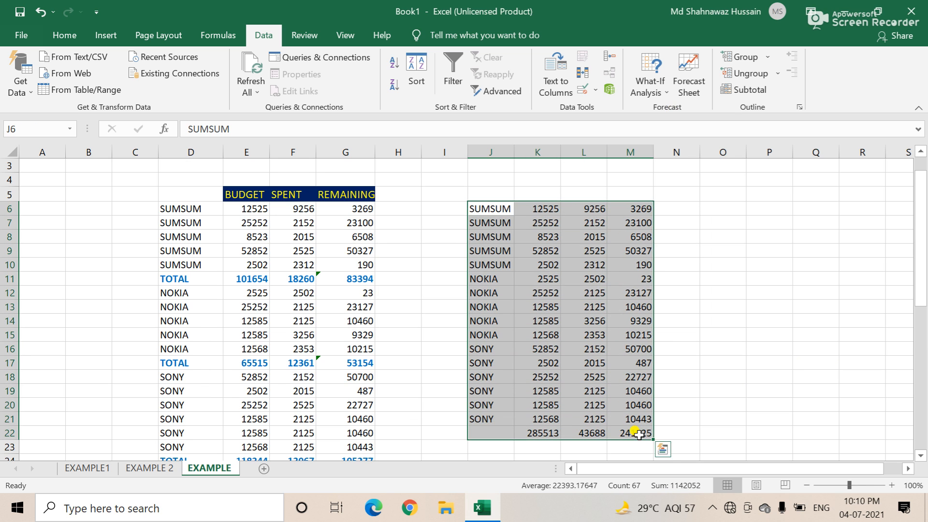
pyautogui.click(750, 89)
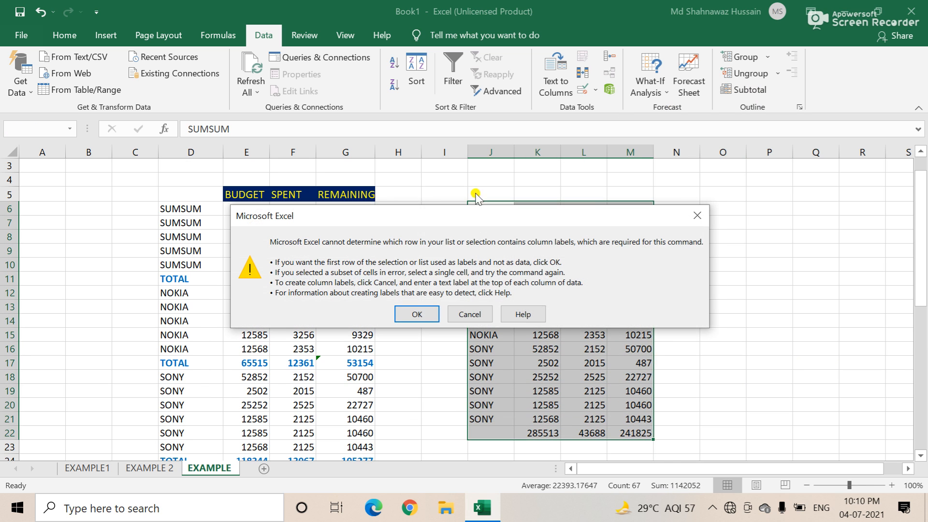
pyautogui.click(416, 315)
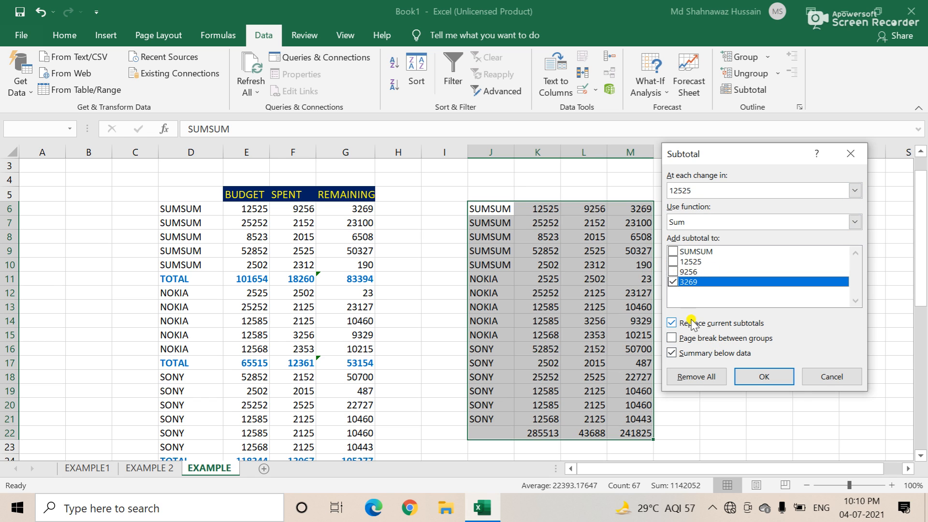
pyautogui.click(822, 377)
# - Copy the BUDGET, SPENT and REMAINING headers from E5:G5 and paste them at K5 above the copied rows
pyautogui.moveTo(239, 194); pyautogui.dragTo(349, 195)
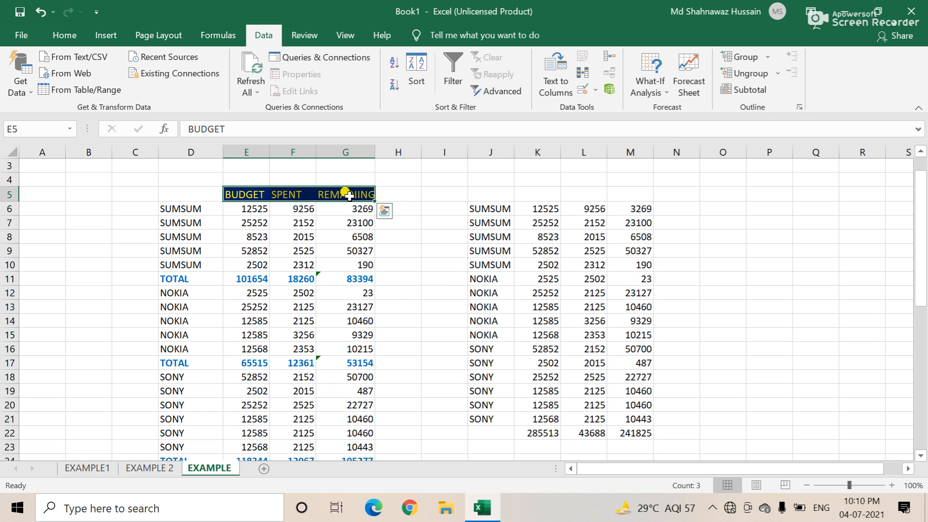
pyautogui.rightClick(349, 195)
pyautogui.click(375, 164)
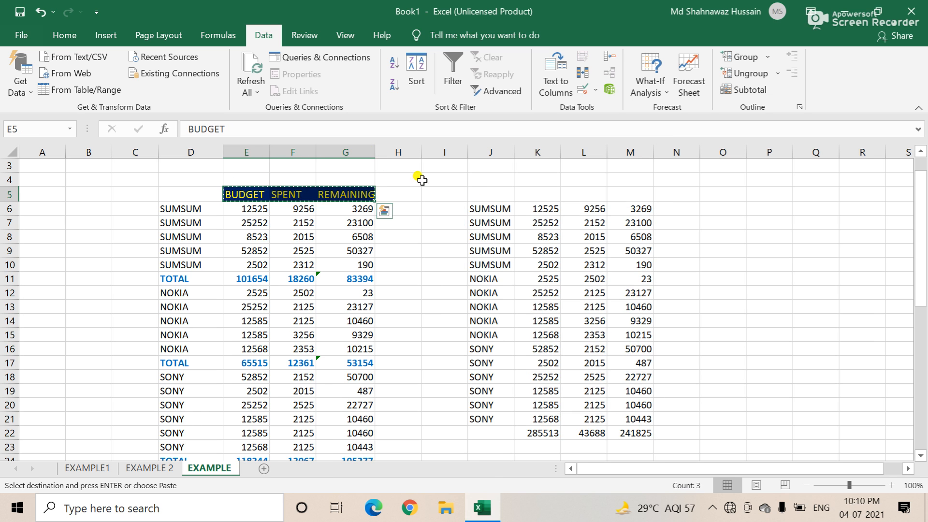
pyautogui.rightClick(522, 198)
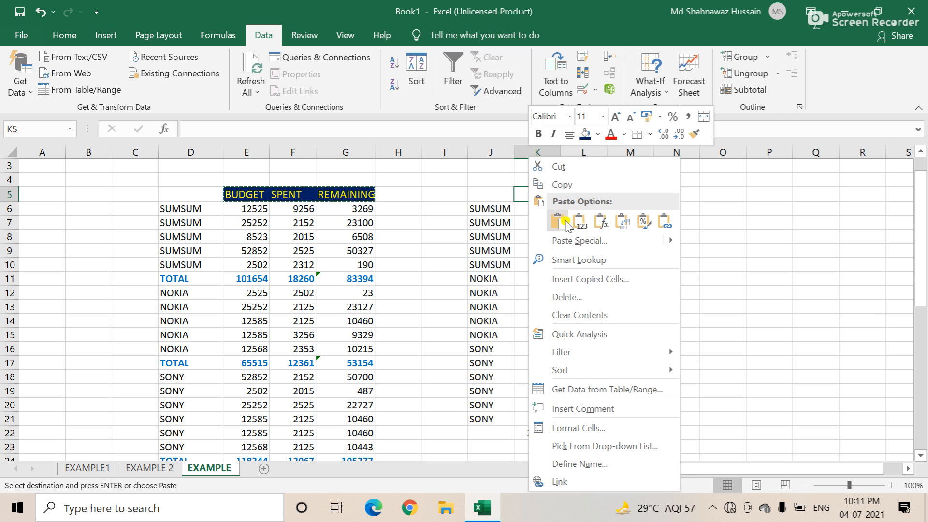
pyautogui.click(564, 221)
pyautogui.click(703, 263)
# - Add subtotals to J5:M22 that sum REMAINING at each change in BUDGET, and look through the grouped result
pyautogui.moveTo(487, 188); pyautogui.dragTo(642, 431)
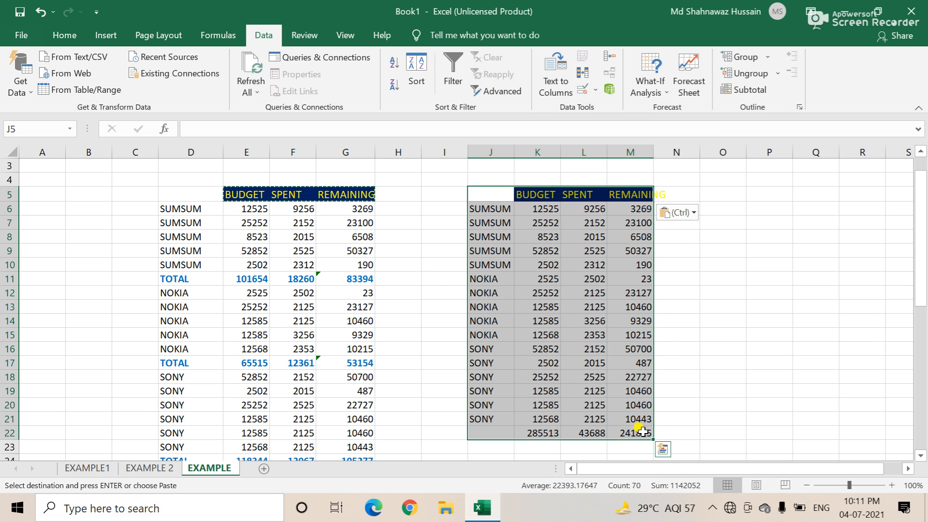
pyautogui.click(737, 91)
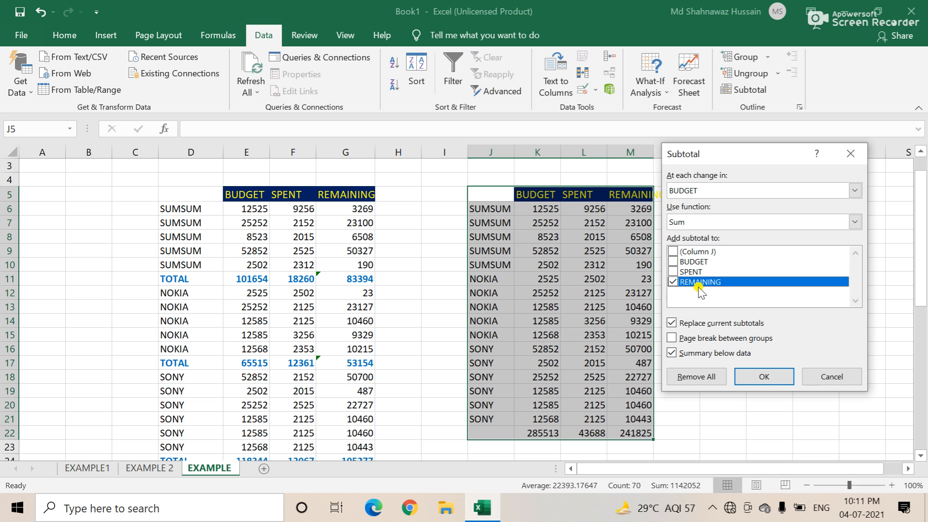
pyautogui.click(760, 378)
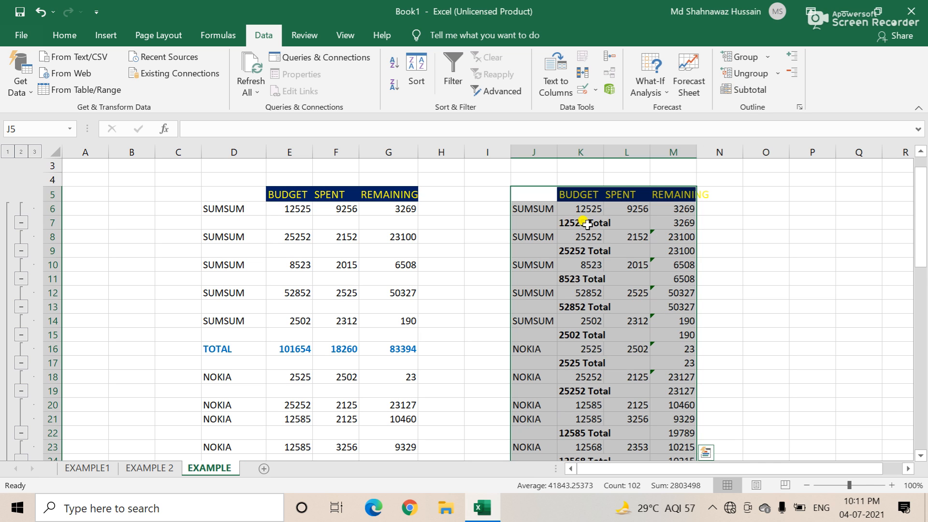
pyautogui.scroll(-1, 611, 338)
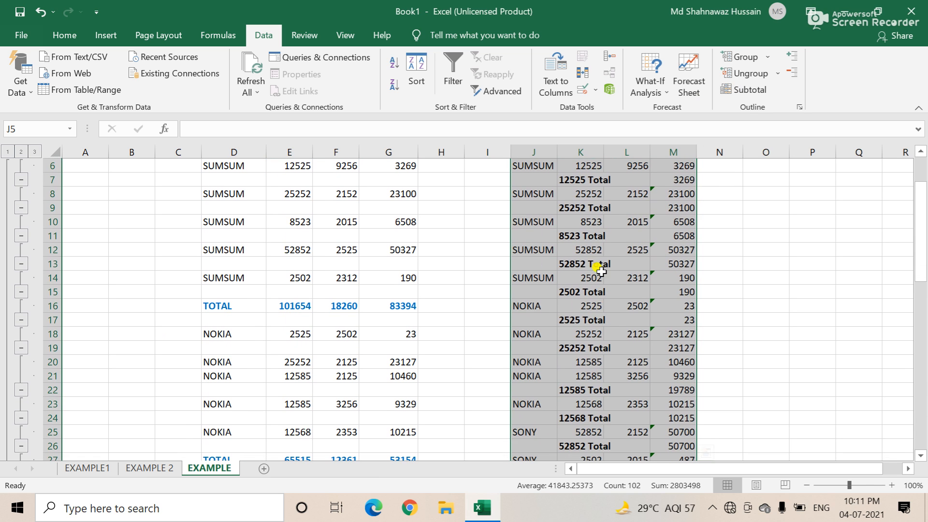
pyautogui.scroll(-5, 586, 314)
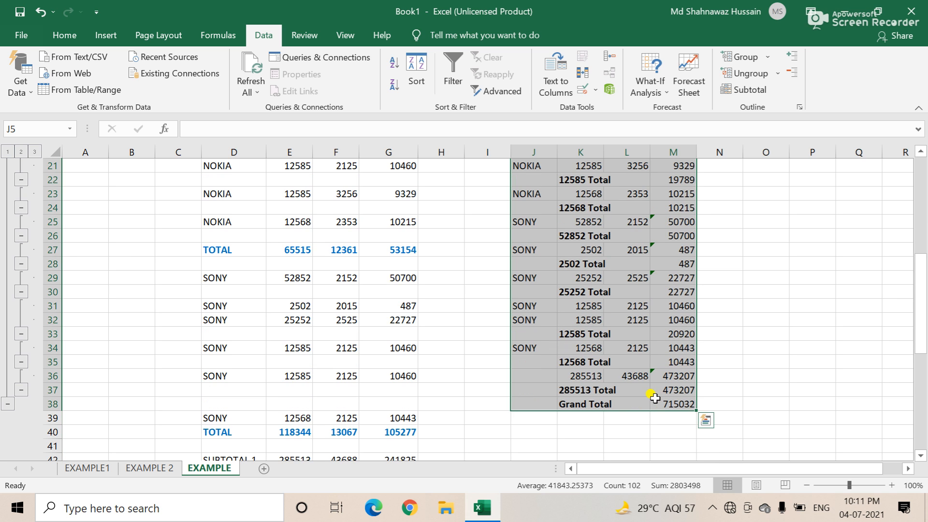
pyautogui.scroll(6, 611, 413)
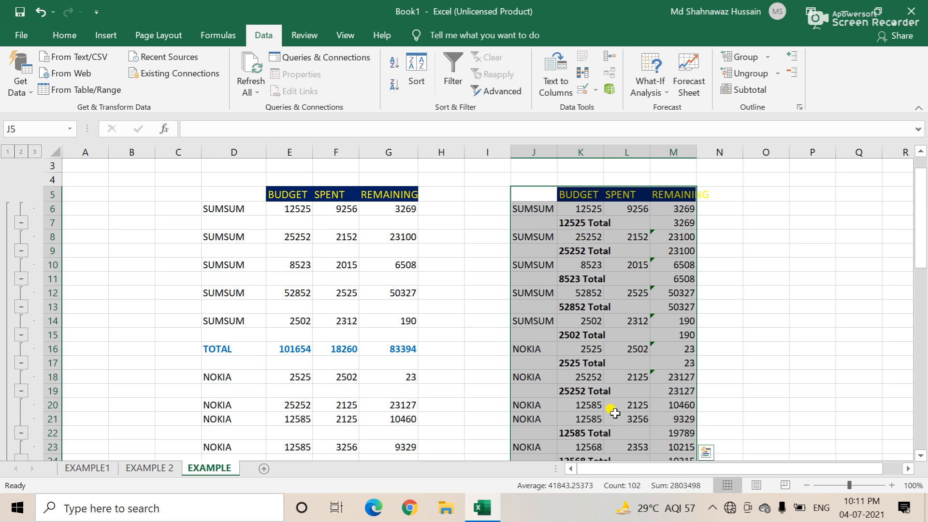
pyautogui.scroll(1, 614, 412)
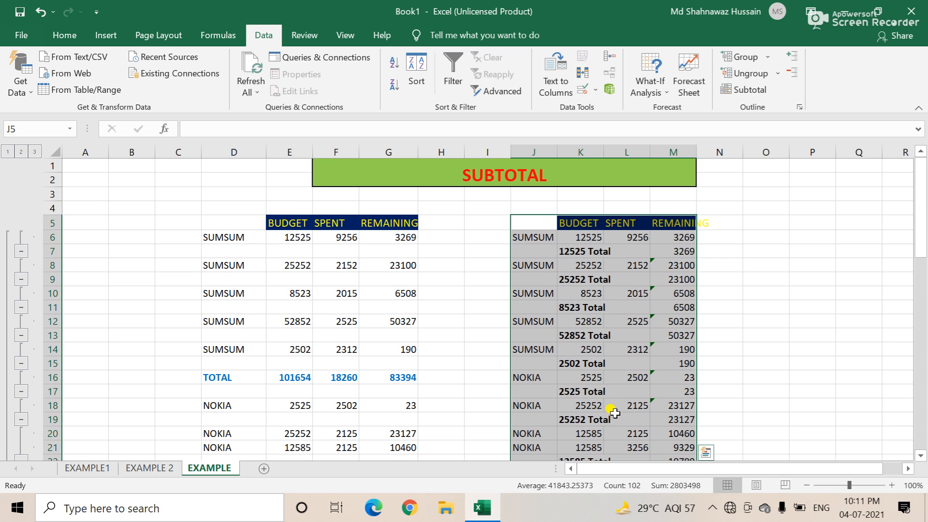
# - Remove all subtotals from the copied table in columns J to M
pyautogui.click(749, 90)
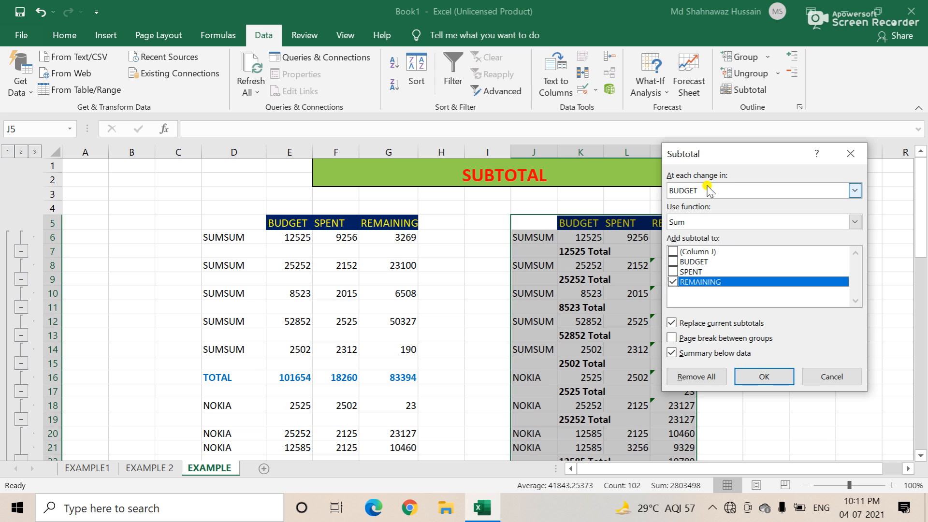
pyautogui.click(708, 190)
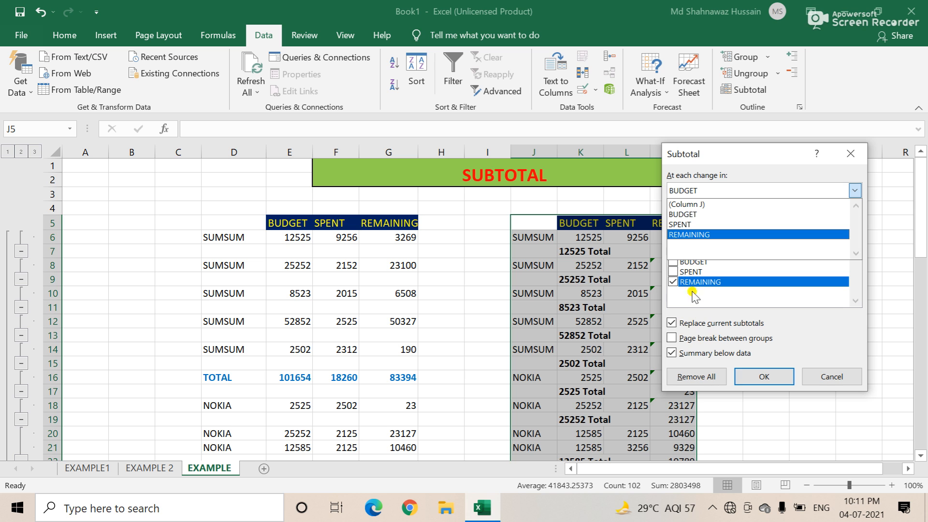
pyautogui.click(703, 377)
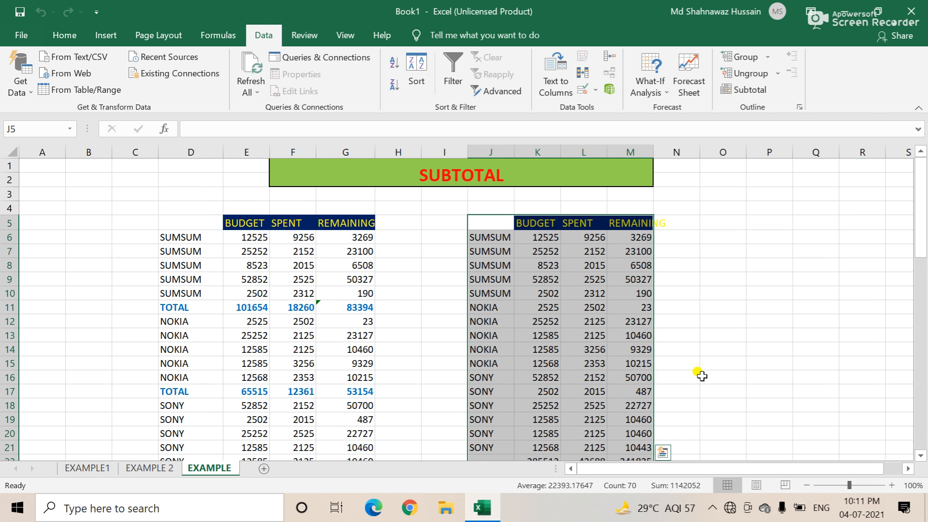
pyautogui.click(771, 320)
# - Delete the contents of the copied table in J5:M22
pyautogui.scroll(-3, 623, 256)
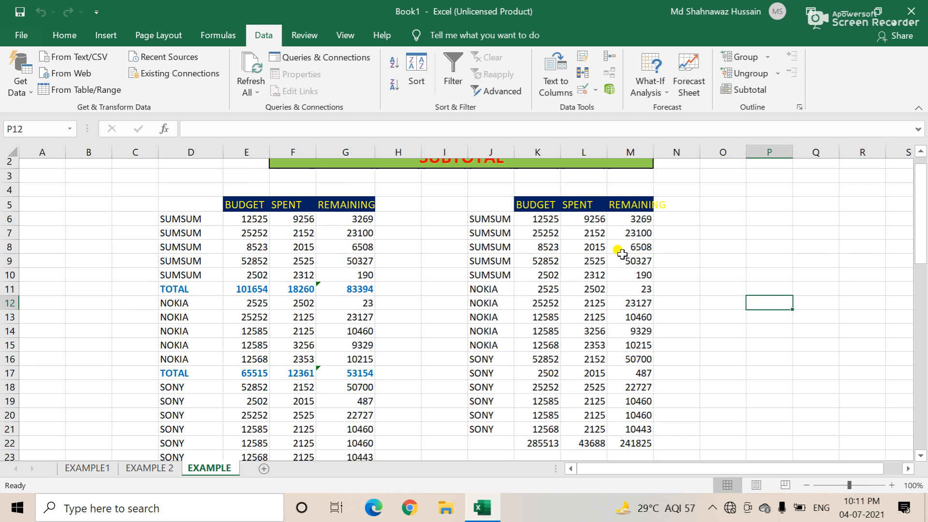
pyautogui.scroll(3, 631, 299)
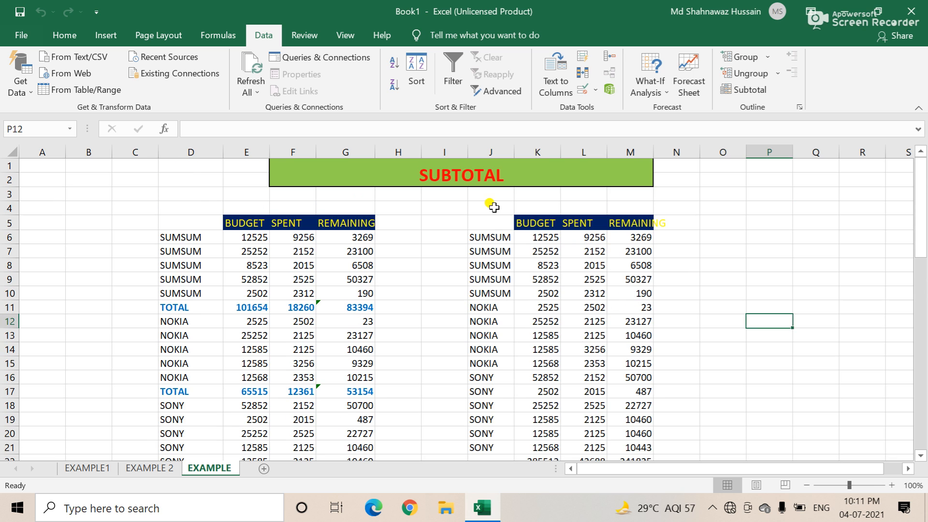
pyautogui.moveTo(493, 222); pyautogui.dragTo(634, 427)
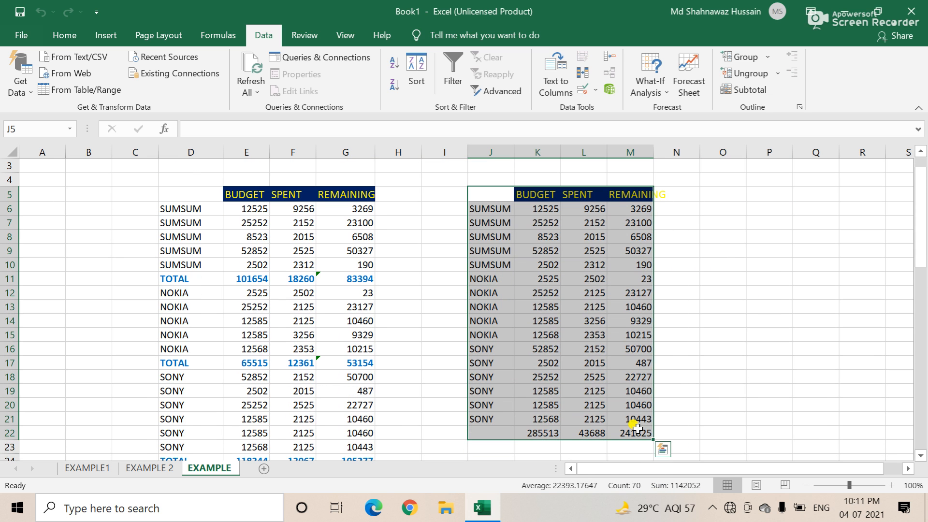
pyautogui.press('Delete')
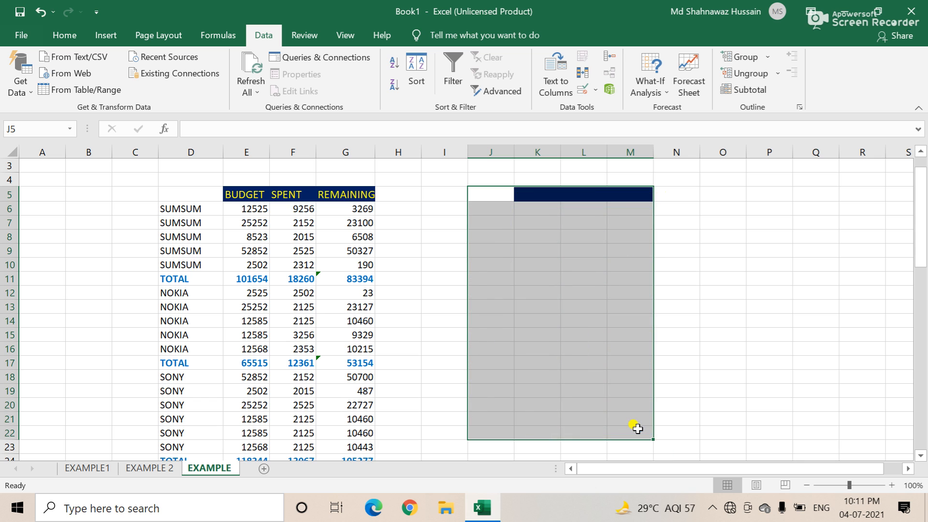
pyautogui.click(735, 224)
# - Review the A, B, C and D Total rows on EXAMPLE1 and look at EXAMPLE 2 before returning to EXAMPLE
pyautogui.scroll(-1, 738, 226)
pyautogui.scroll(-2, 356, 358)
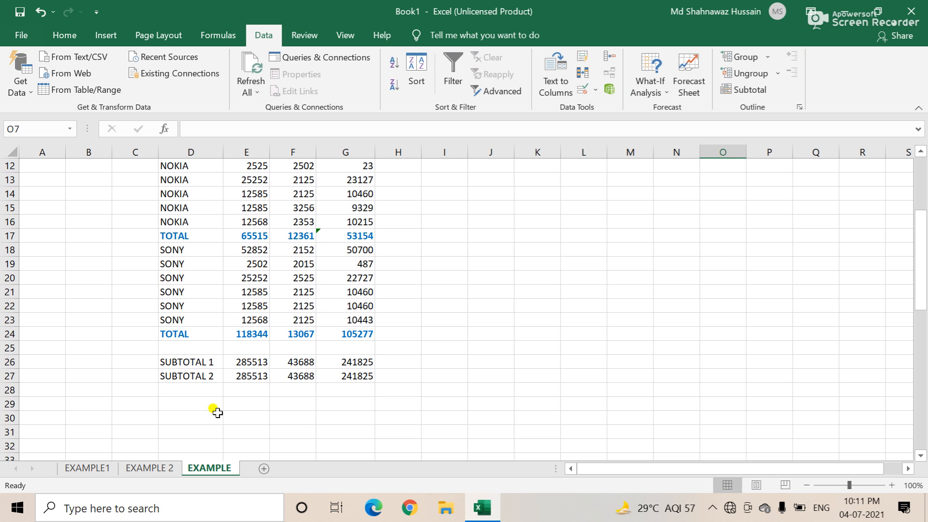
pyautogui.click(97, 468)
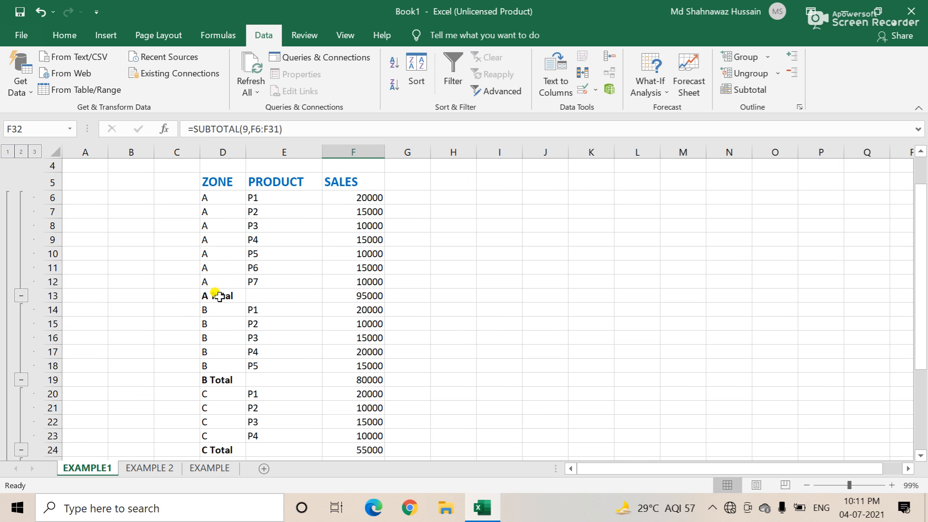
pyautogui.moveTo(213, 300); pyautogui.dragTo(339, 293)
pyautogui.scroll(-2, 280, 321)
pyautogui.moveTo(206, 292); pyautogui.dragTo(367, 290)
pyautogui.moveTo(206, 363); pyautogui.dragTo(352, 362)
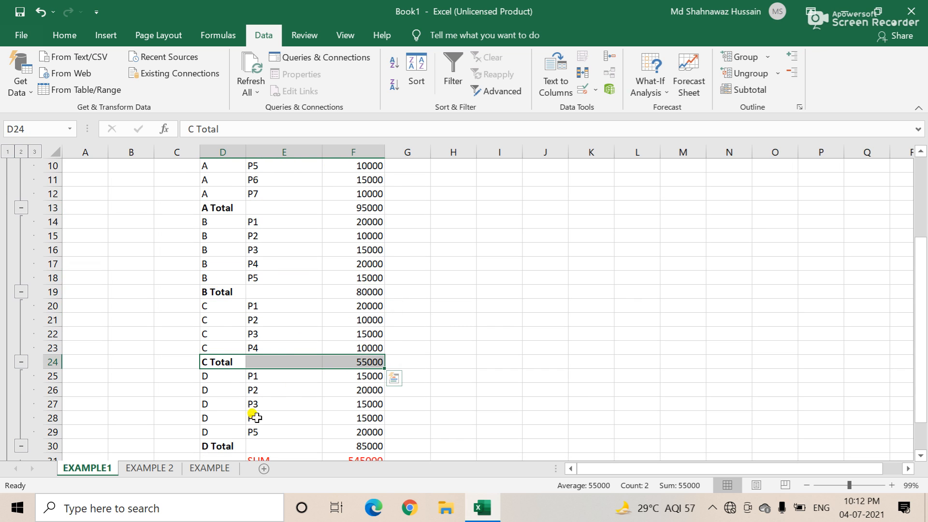
pyautogui.moveTo(208, 444); pyautogui.dragTo(367, 444)
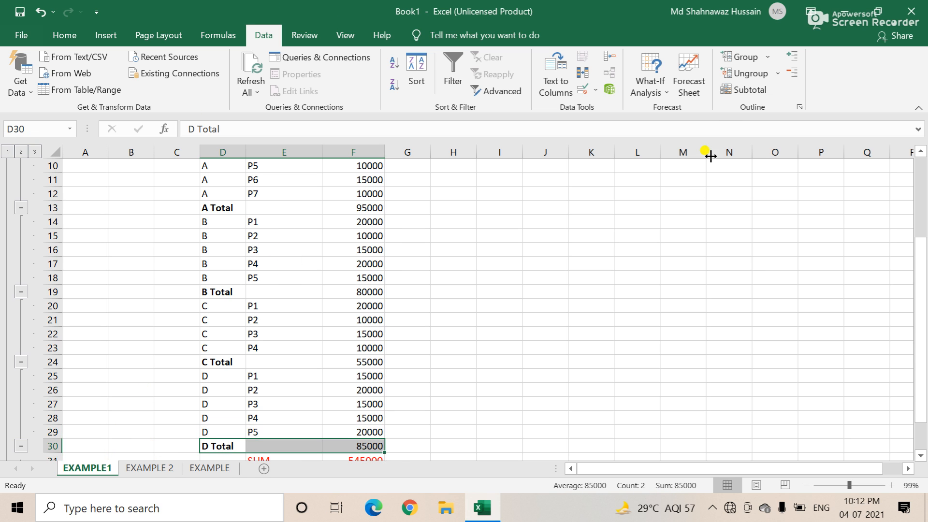
pyautogui.click(149, 467)
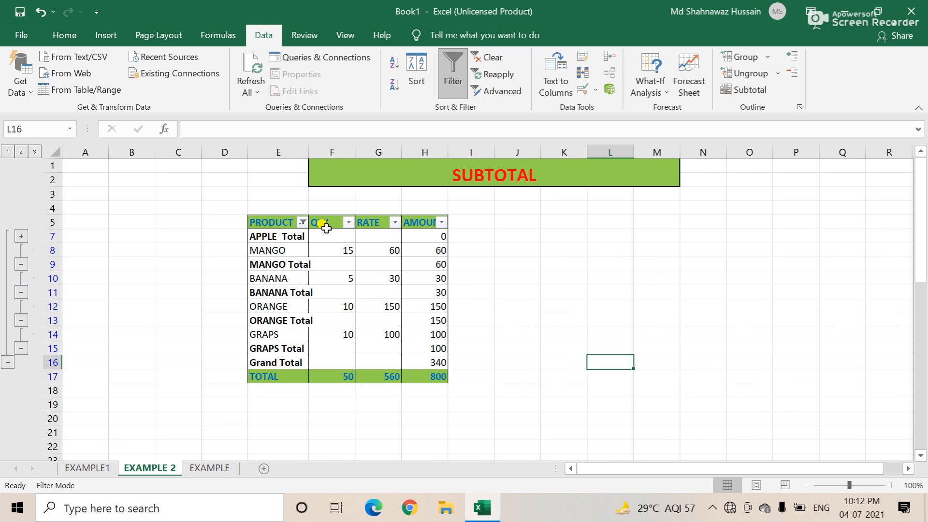
pyautogui.click(199, 470)
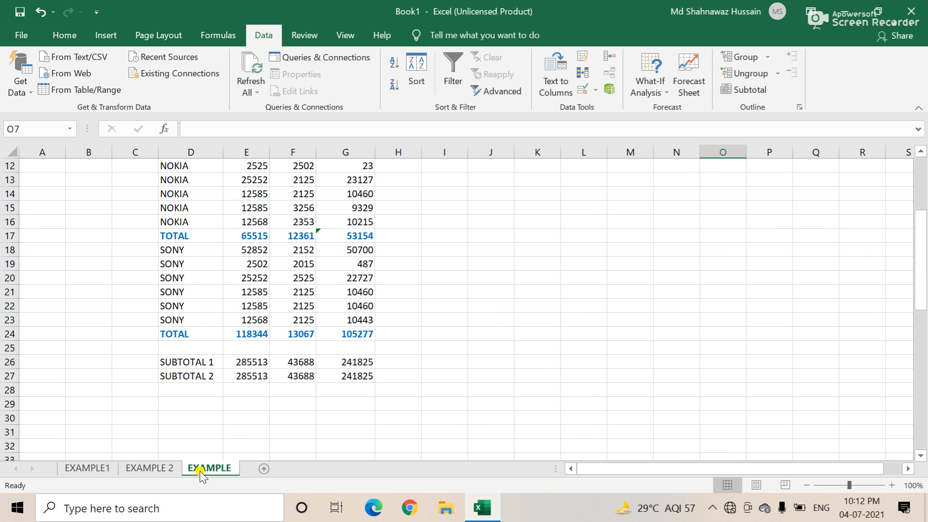